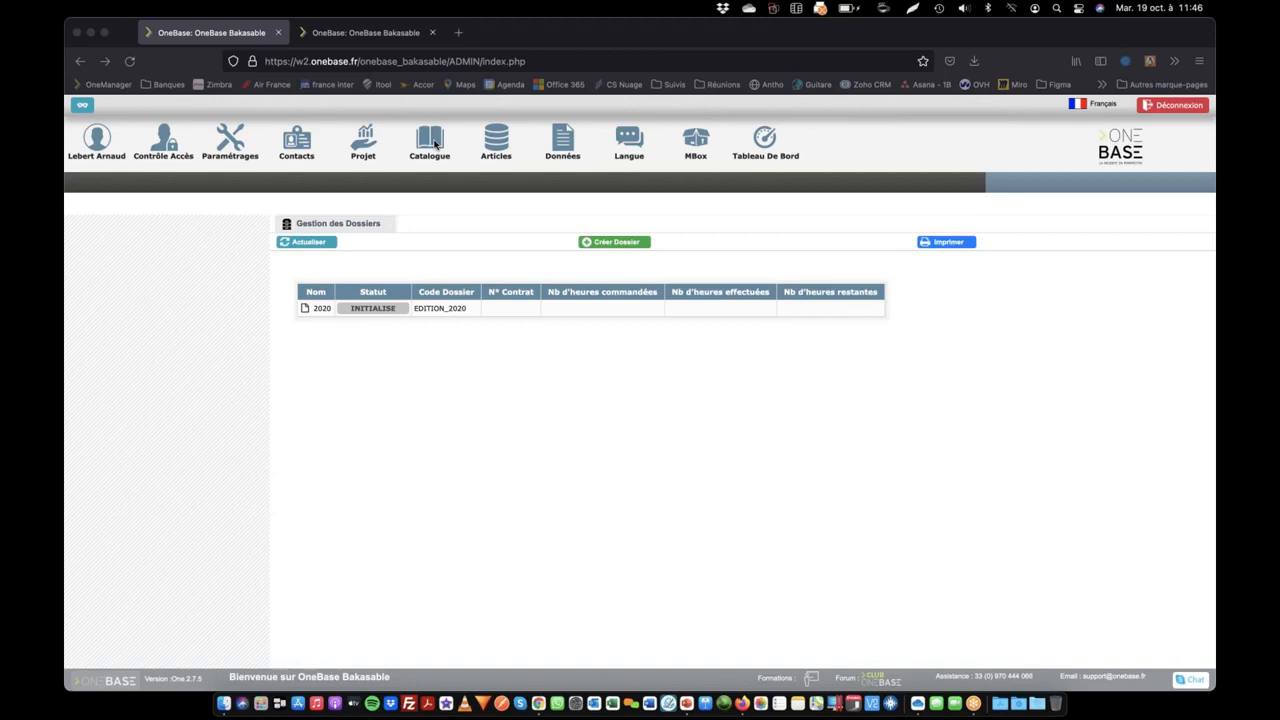
Open the Test product from the catalogue and review its articles, product information and Têtières list
{"action": "left_click", "coordinate": [433, 143]}
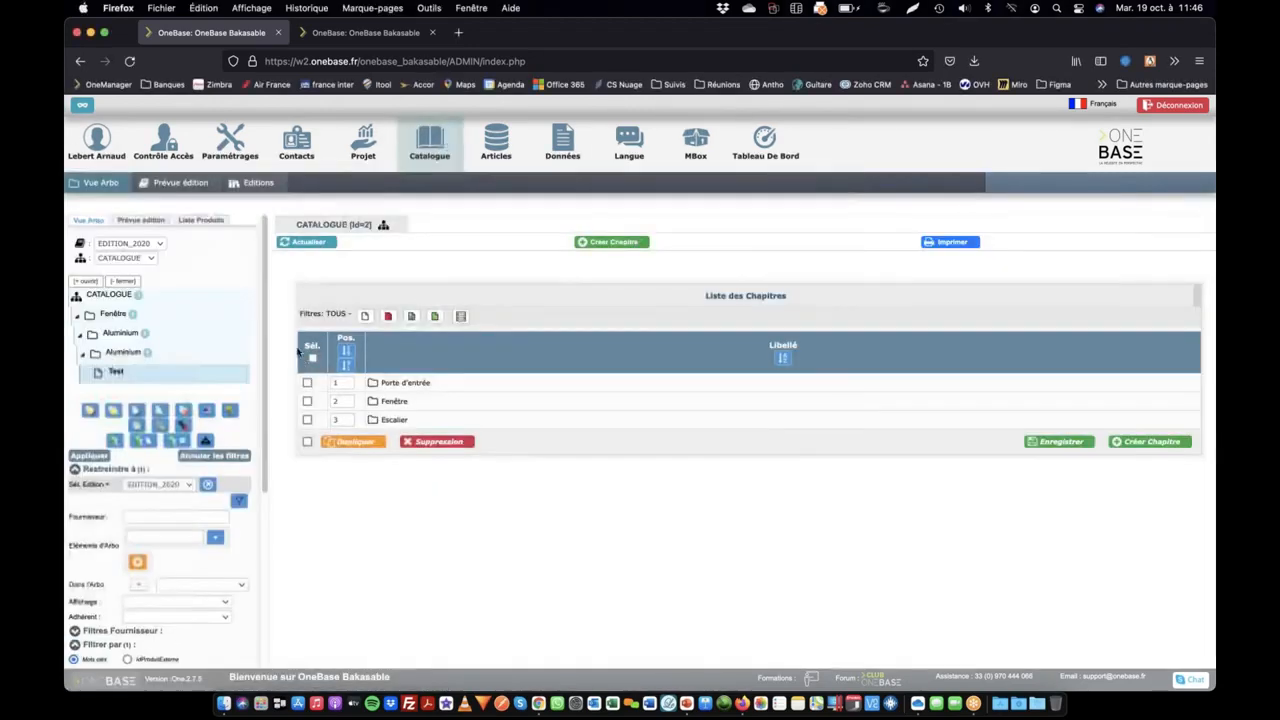
{"action": "left_click", "coordinate": [114, 373]}
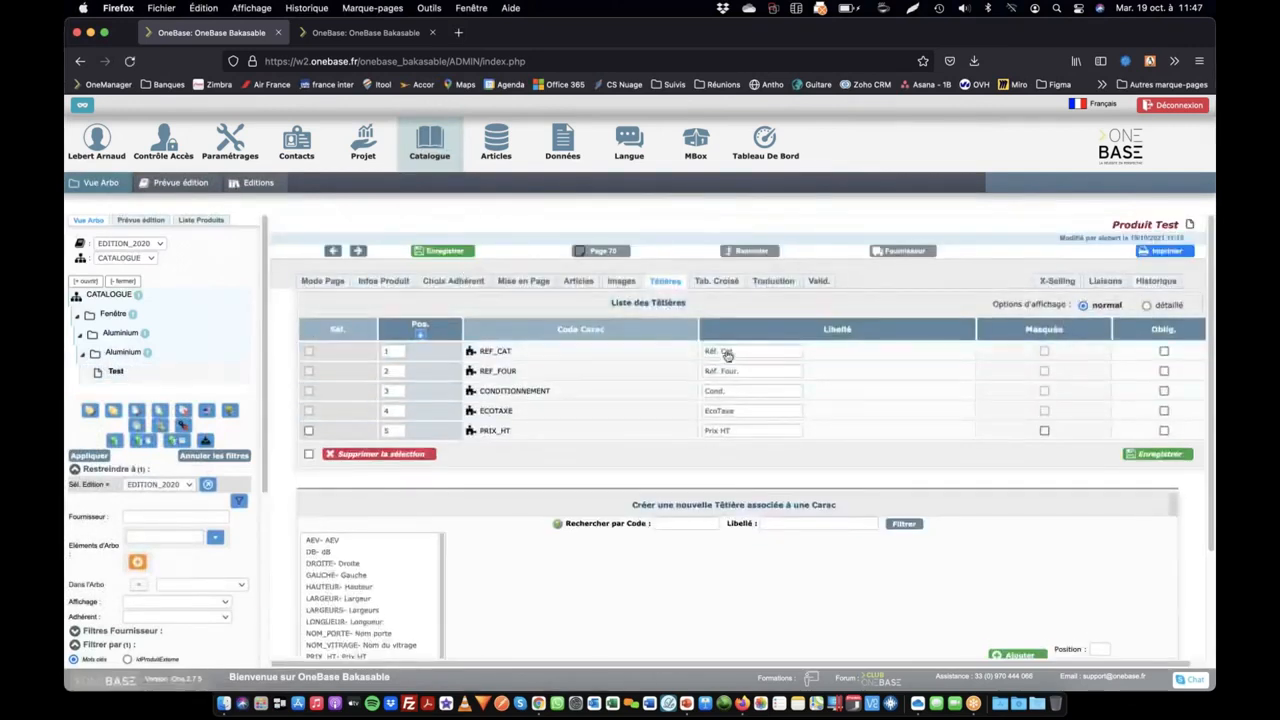
{"action": "left_click", "coordinate": [579, 281]}
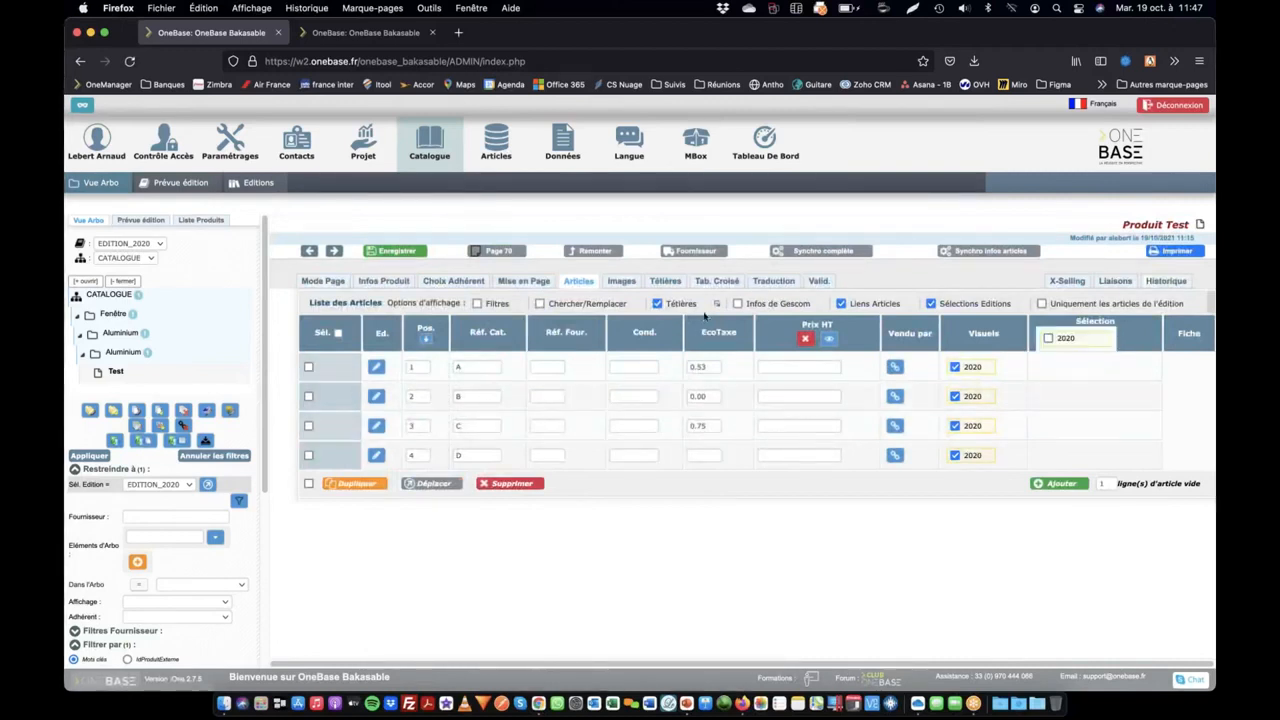
{"action": "left_click", "coordinate": [382, 282]}
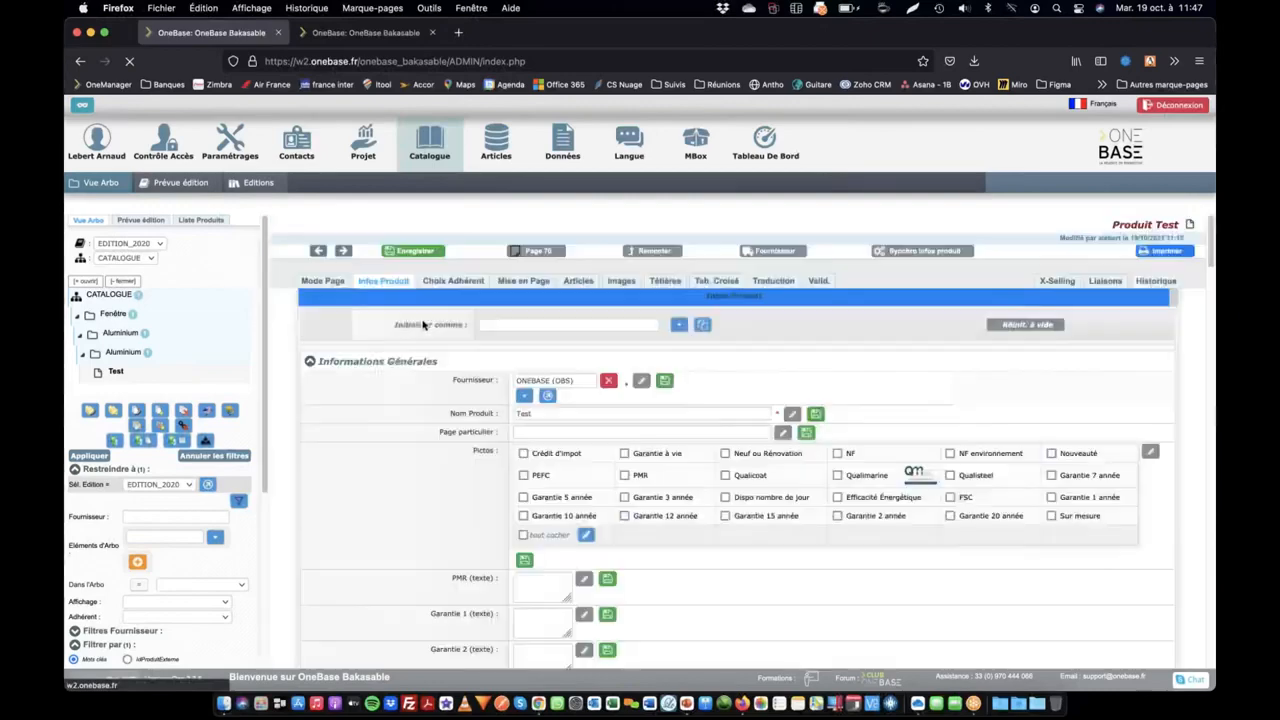
{"action": "scroll", "coordinate": [463, 548], "scroll_direction": "down", "scroll_amount": 3}
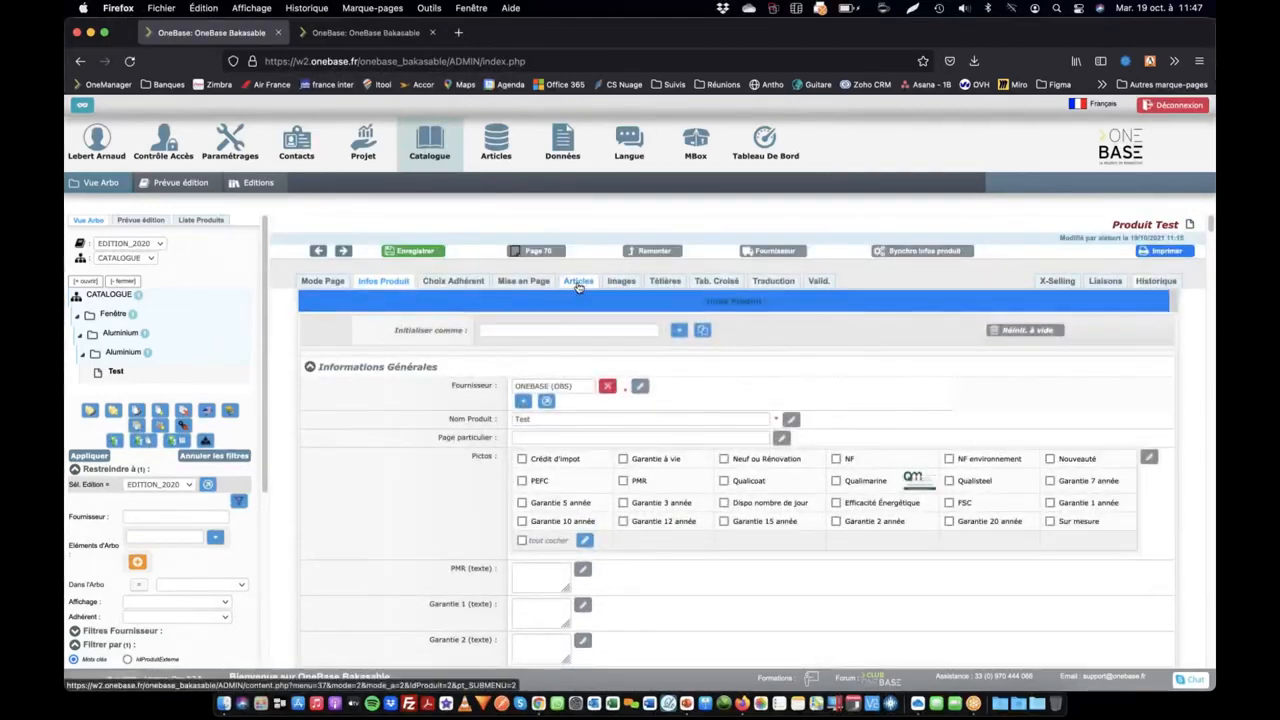
{"action": "left_click", "coordinate": [665, 281]}
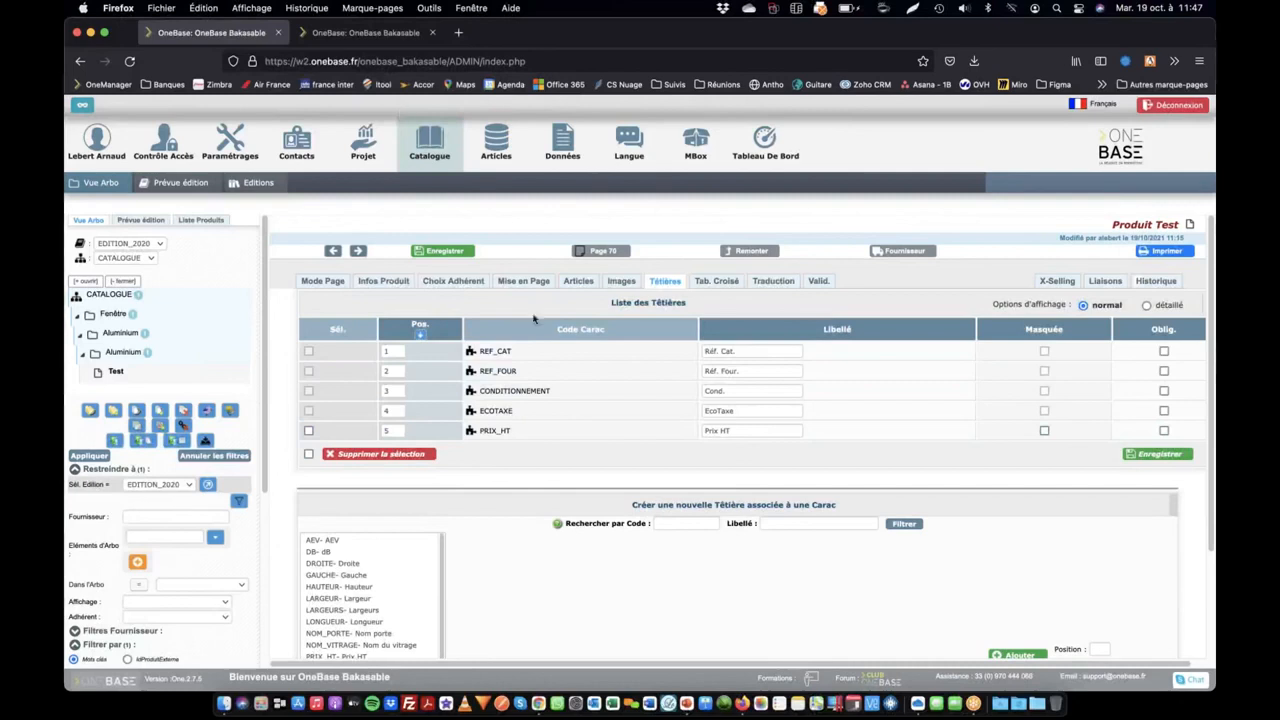
Open the list of article characteristics (Caracs article) in the settings of the second OneBase session
{"action": "left_click", "coordinate": [348, 34]}
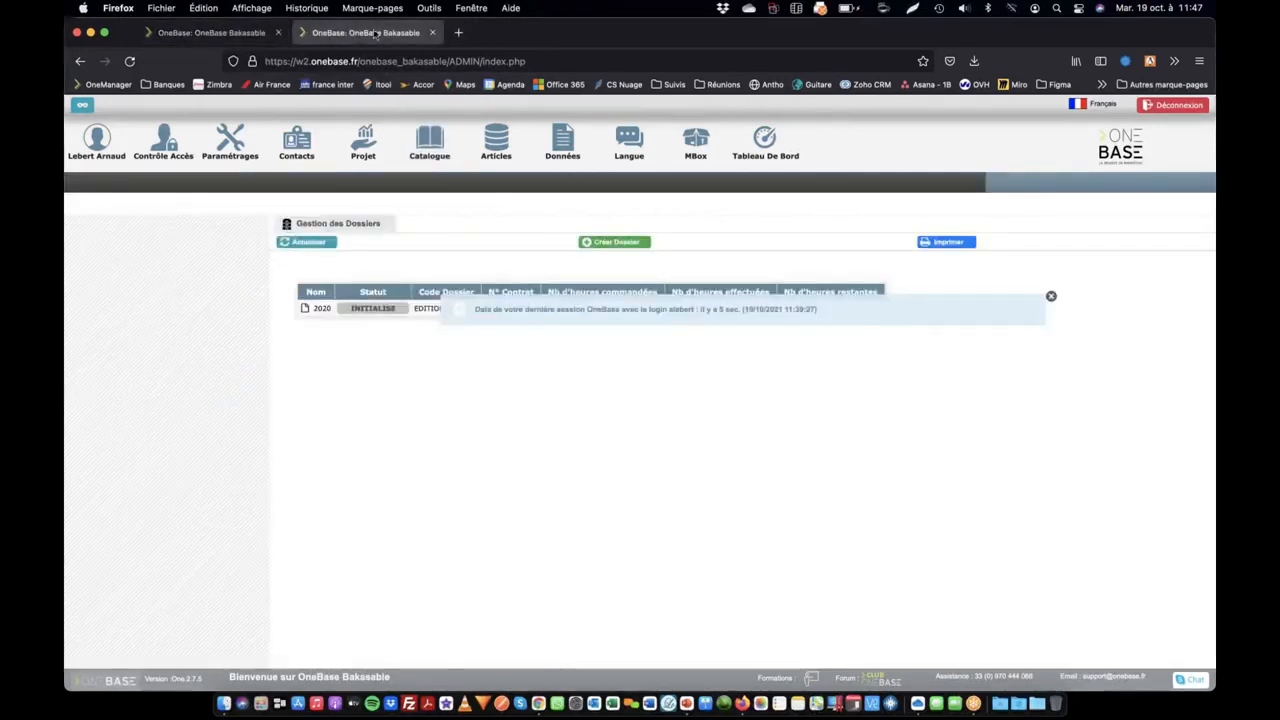
{"action": "left_click", "coordinate": [229, 140]}
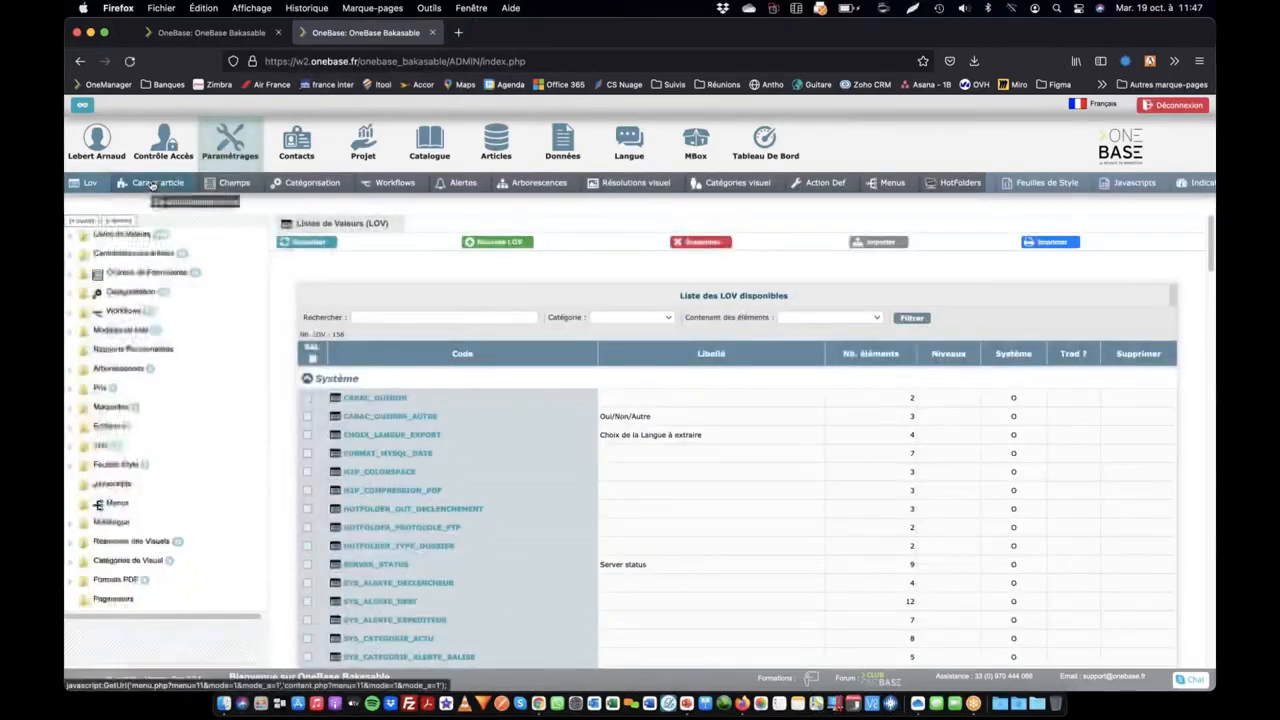
{"action": "left_click", "coordinate": [143, 184]}
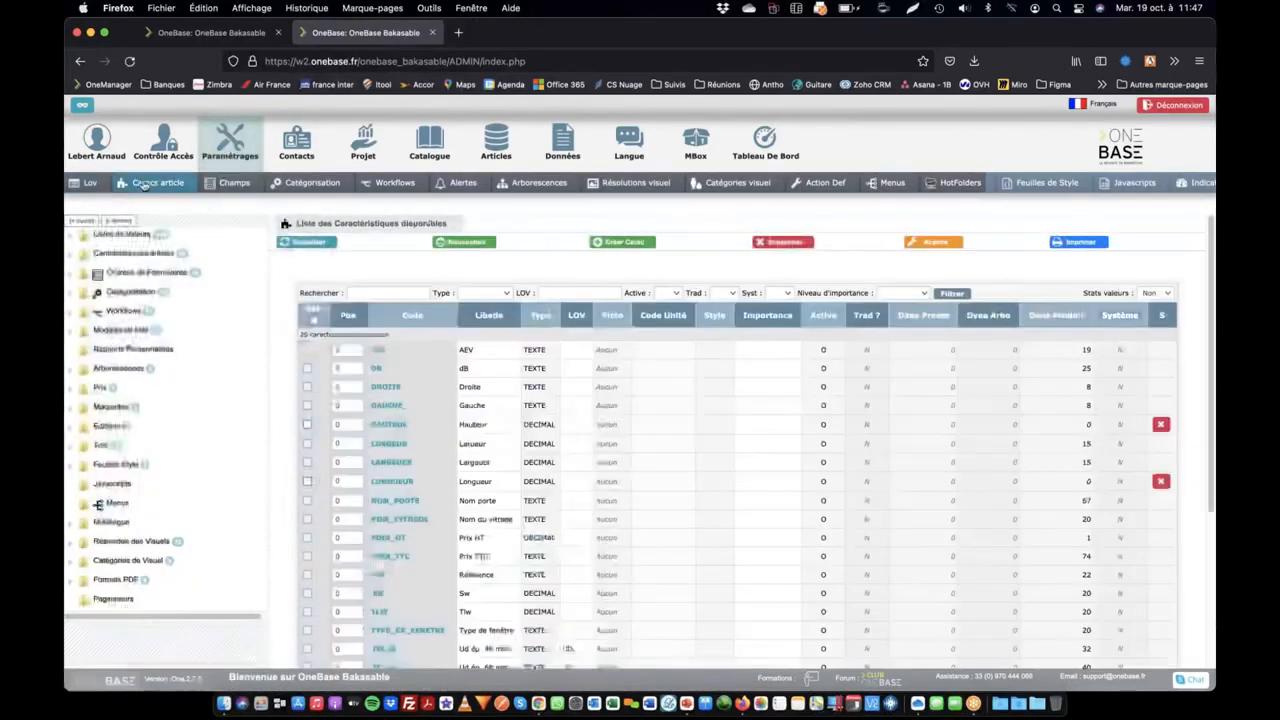
{"action": "left_click", "coordinate": [391, 292]}
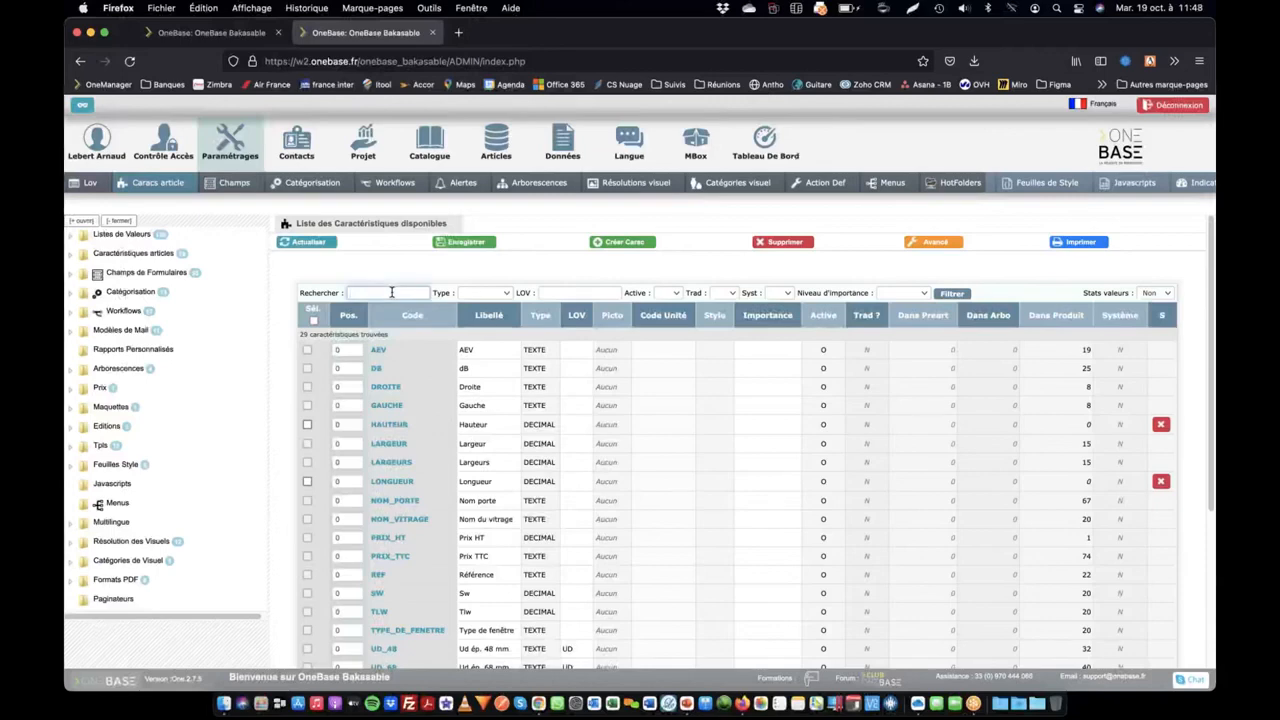
{"action": "type", "text": "P"}
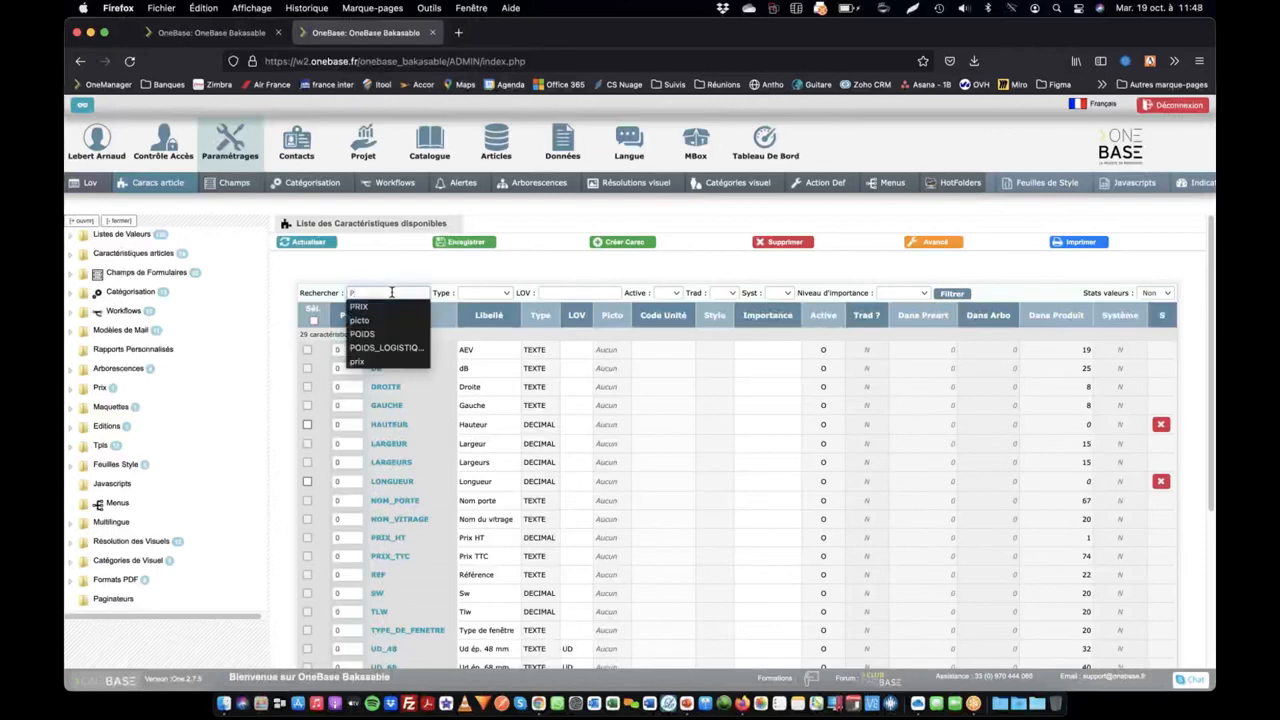
{"action": "type", "text": "RI"}
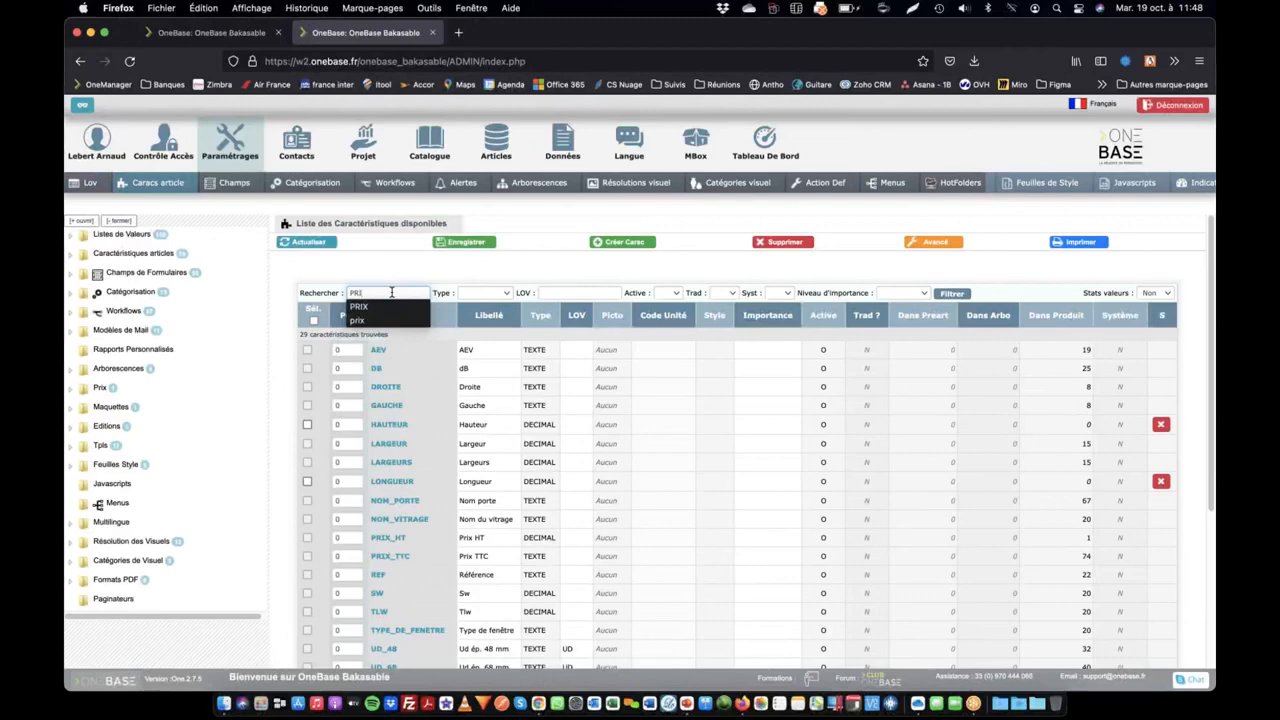
{"action": "type", "text": "X-PUBLIC"}
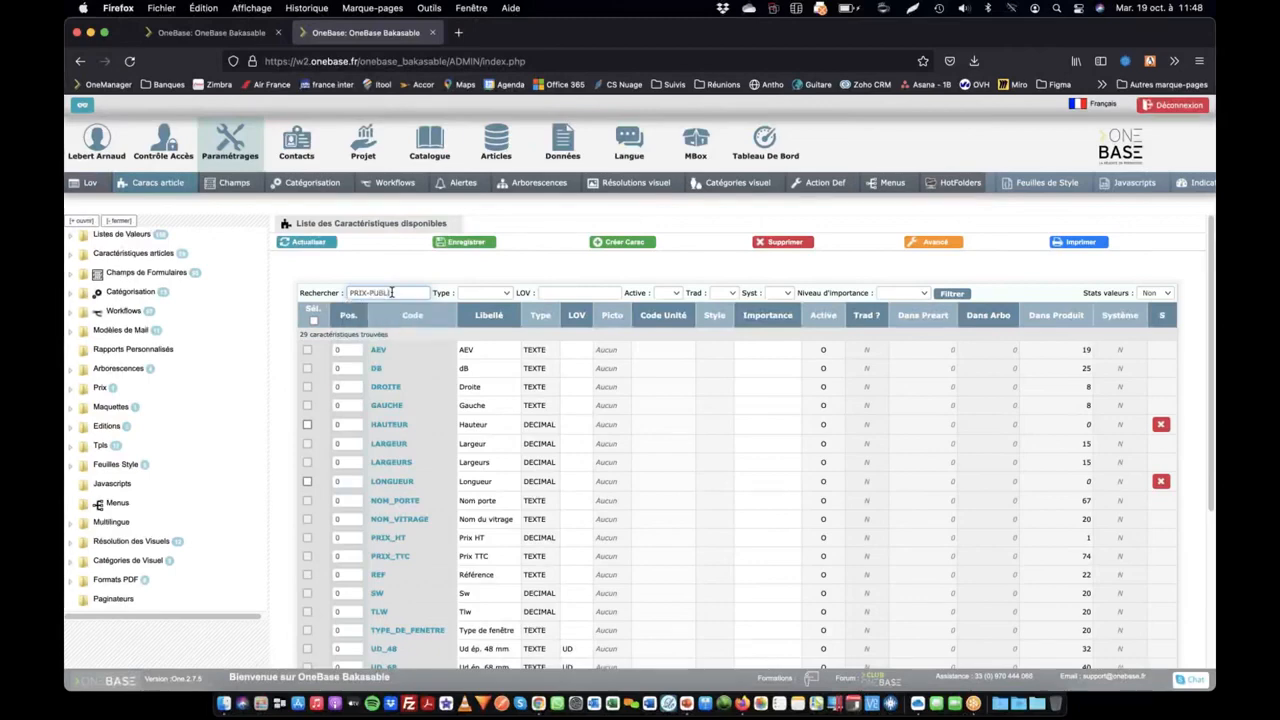
Start a new article characteristic with the code PRIX_PUBLIC and the display label Prix Public
{"action": "left_click", "coordinate": [624, 242]}
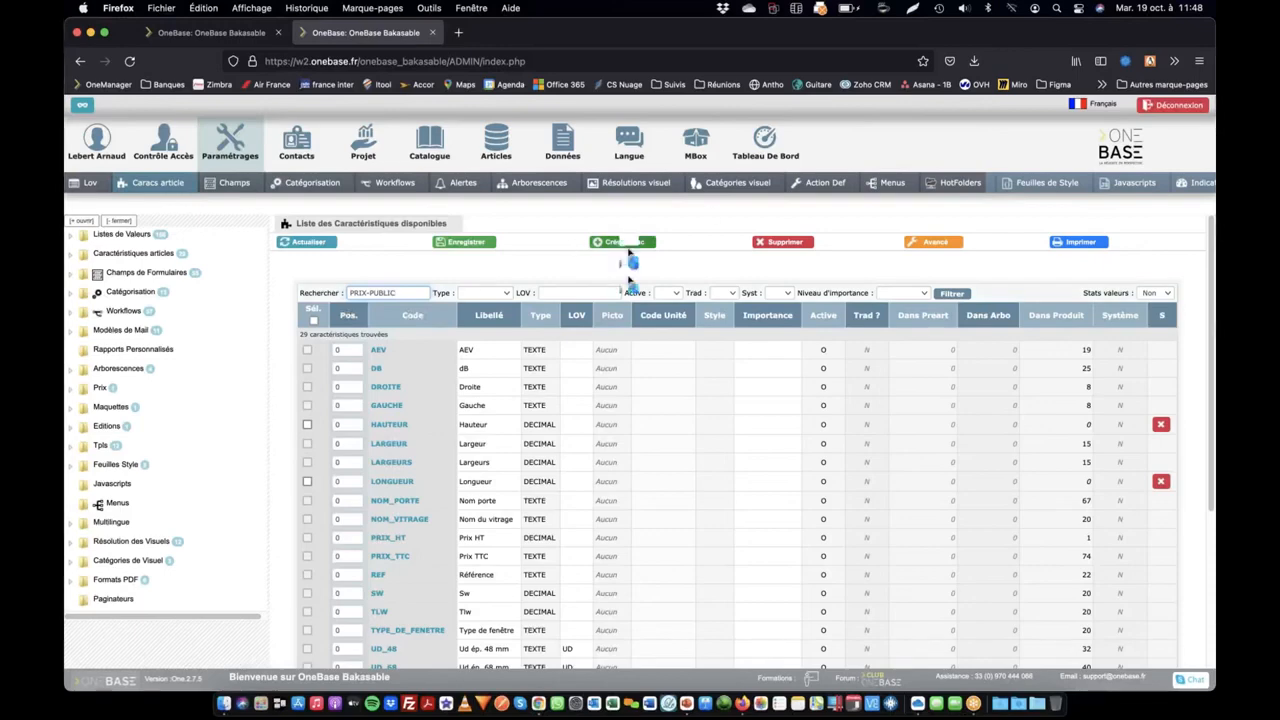
{"action": "left_click", "coordinate": [504, 329]}
{"action": "type", "text": "P"}
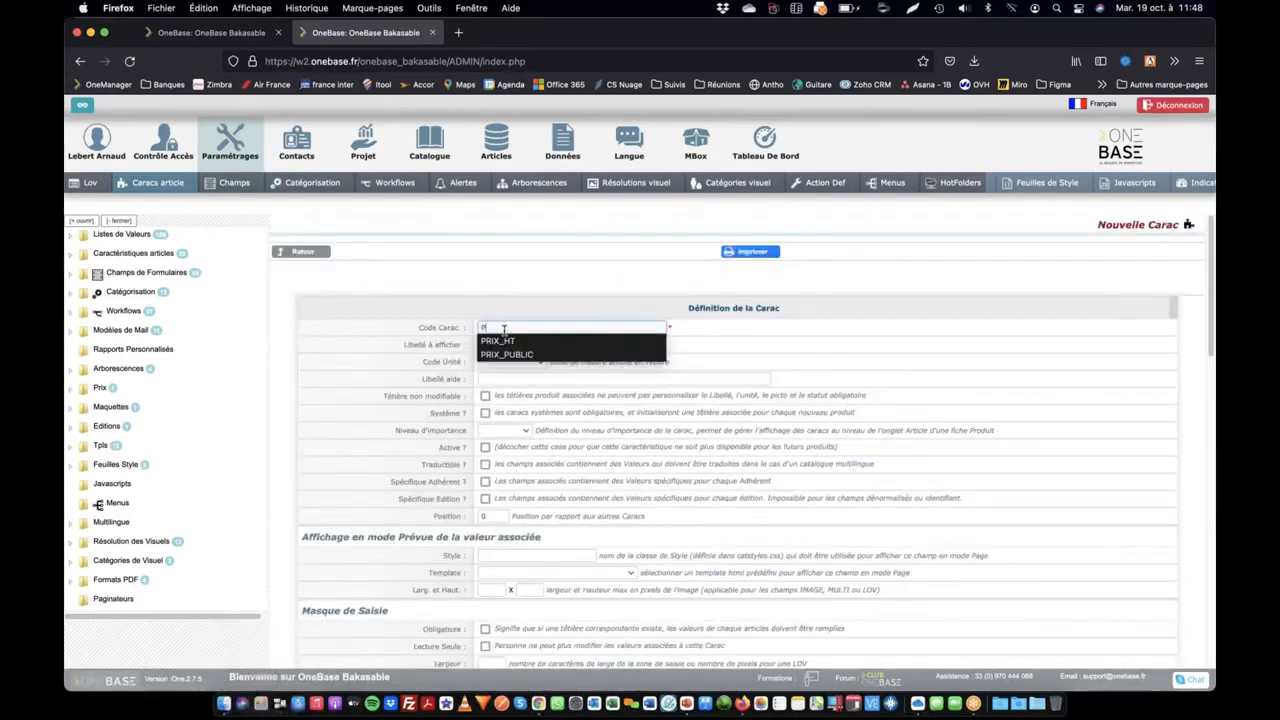
{"action": "type", "text": "RIX_DOUBL"}
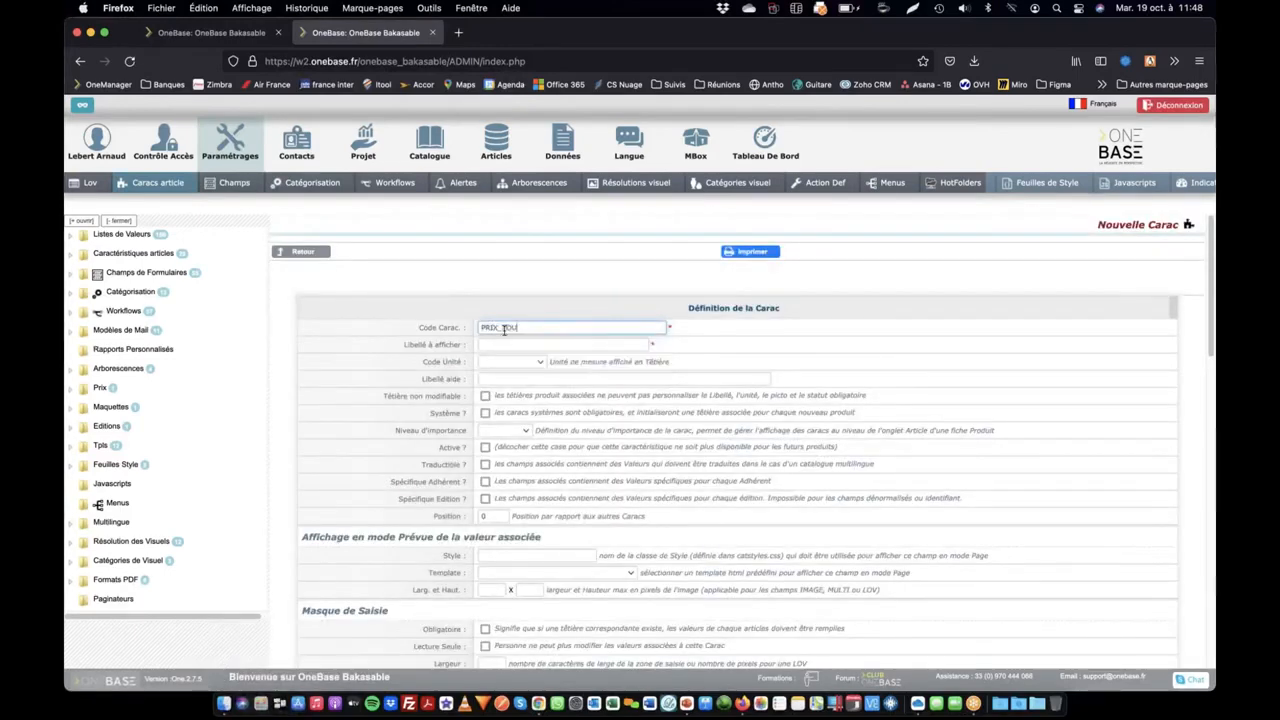
{"action": "type", "text": "IC"}
{"action": "left_click", "coordinate": [512, 328]}
{"action": "key", "text": "BackSpace"}
{"action": "key", "text": "Tab"}
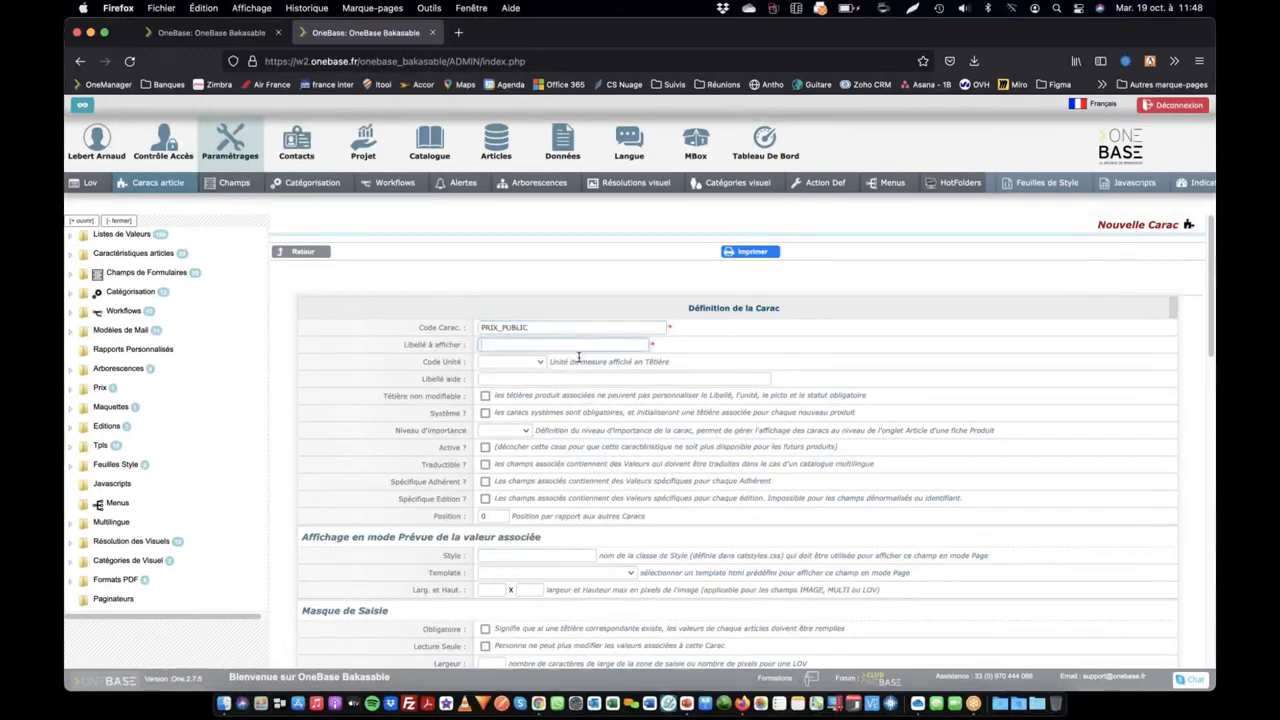
{"action": "type", "text": "Prix P"}
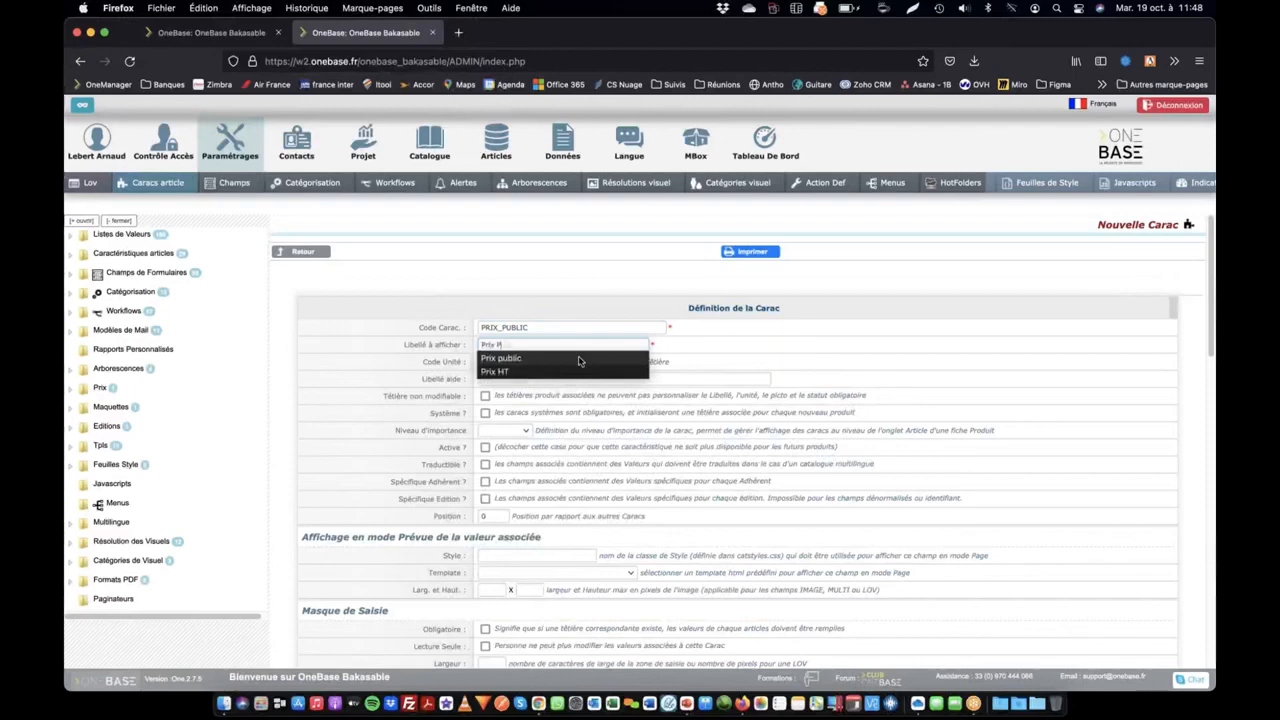
{"action": "type", "text": "ublic"}
{"action": "key", "text": "Tab"}
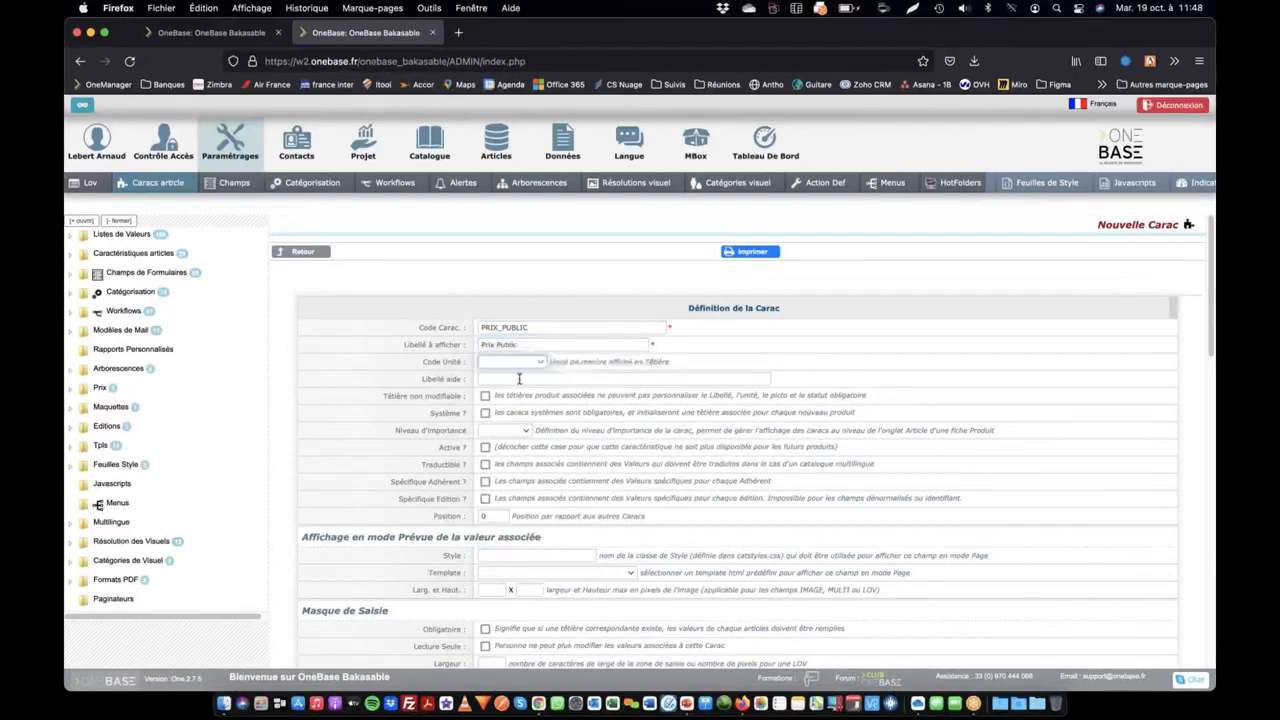
Set the value type of the new characteristic to Formule in its input mask settings
{"action": "scroll", "coordinate": [488, 374], "scroll_direction": "down", "scroll_amount": 2}
{"action": "left_click", "coordinate": [485, 406]}
{"action": "scroll", "coordinate": [490, 410], "scroll_direction": "down", "scroll_amount": 5}
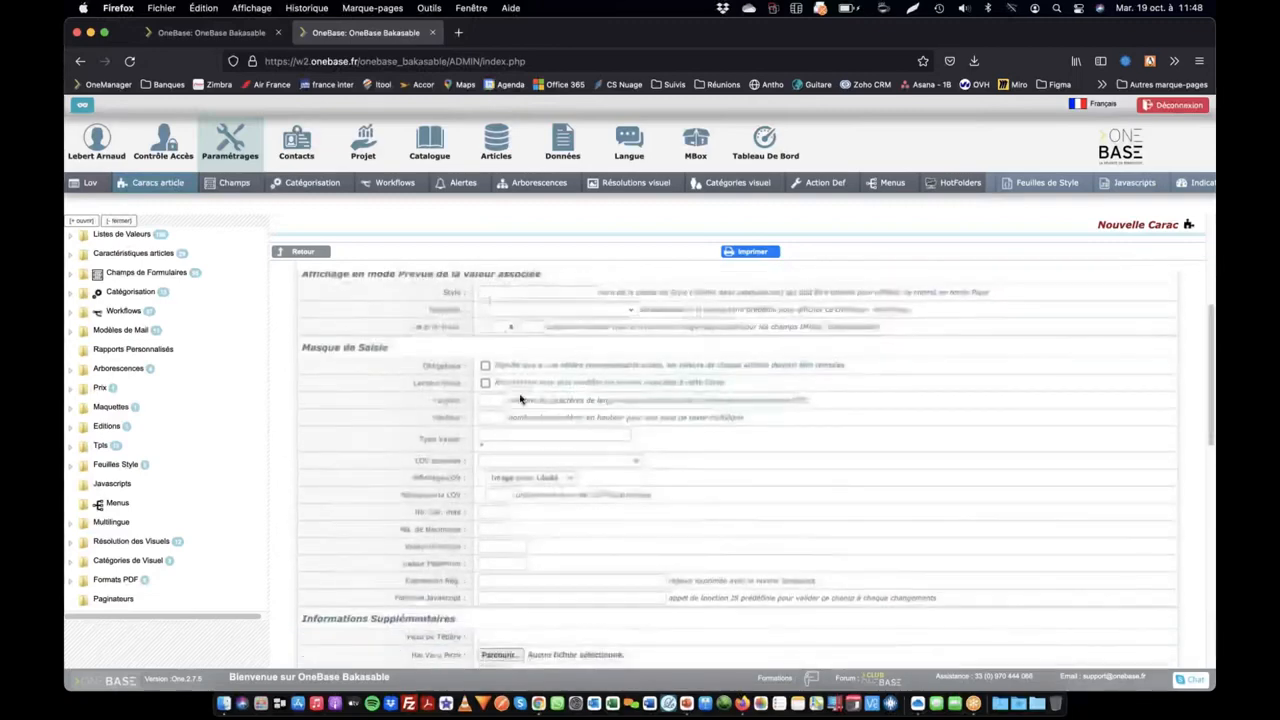
{"action": "left_click", "coordinate": [517, 433]}
{"action": "type", "text": "for"}
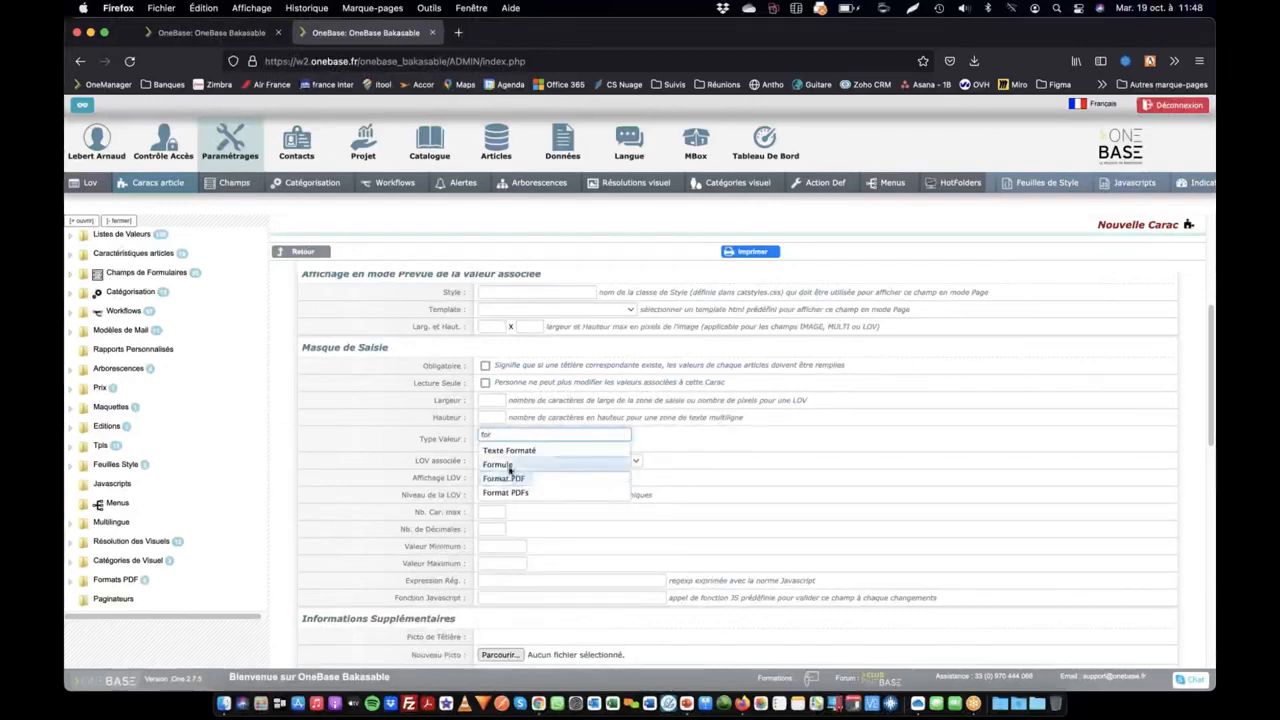
{"action": "left_click", "coordinate": [508, 466]}
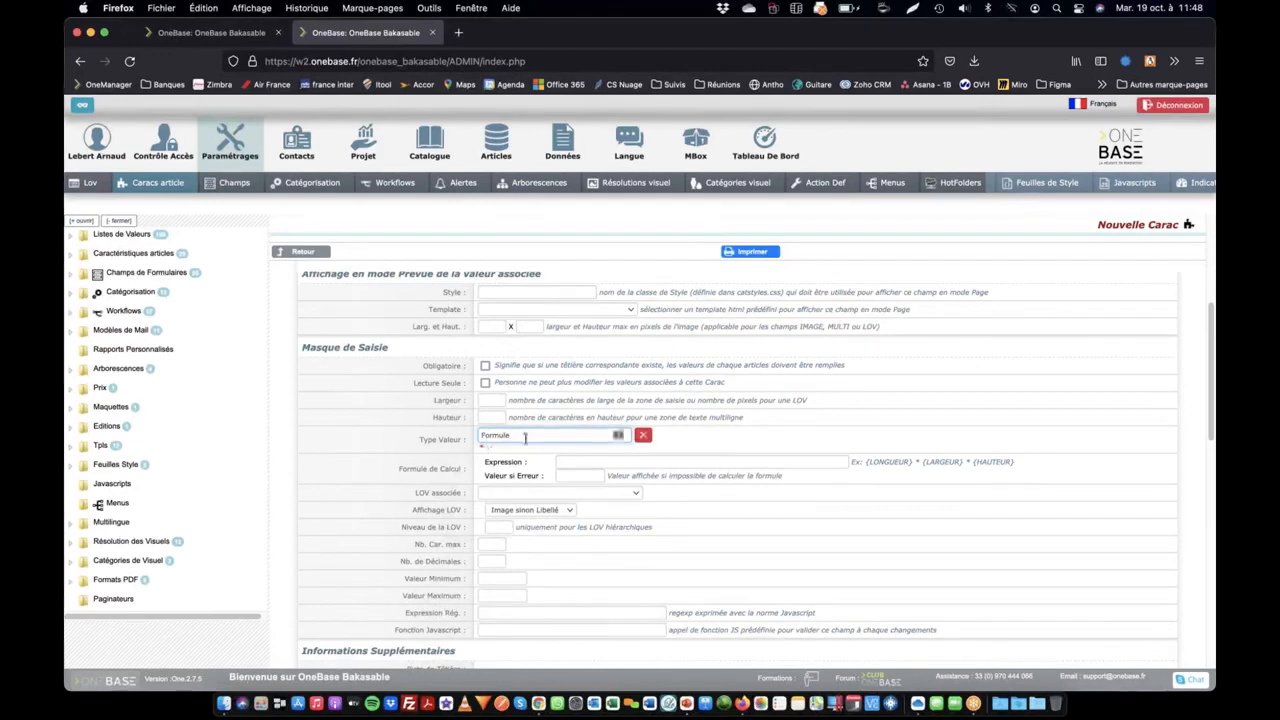
Check the Test product's pre-tax price code and enter {PRIX_HT}*1.2 as the characteristic's calculation expression
{"action": "triple_click", "coordinate": [440, 469]}
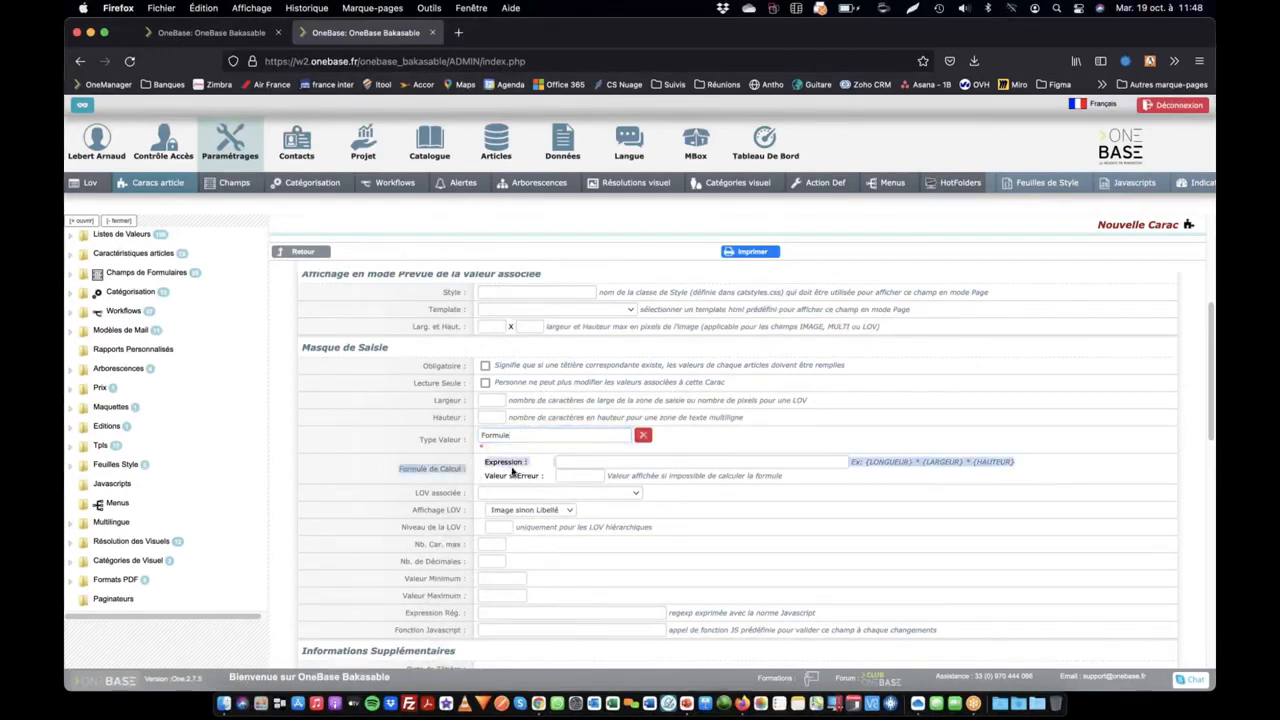
{"action": "left_click", "coordinate": [588, 463]}
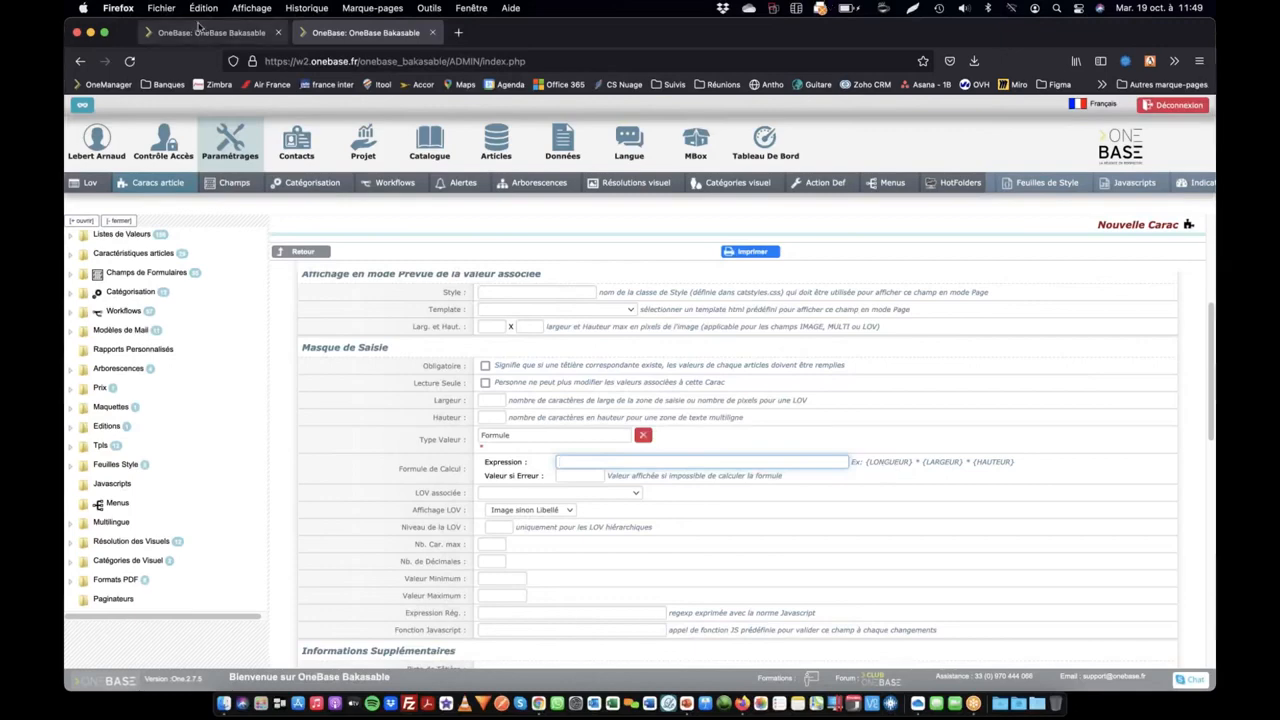
{"action": "left_click", "coordinate": [210, 32]}
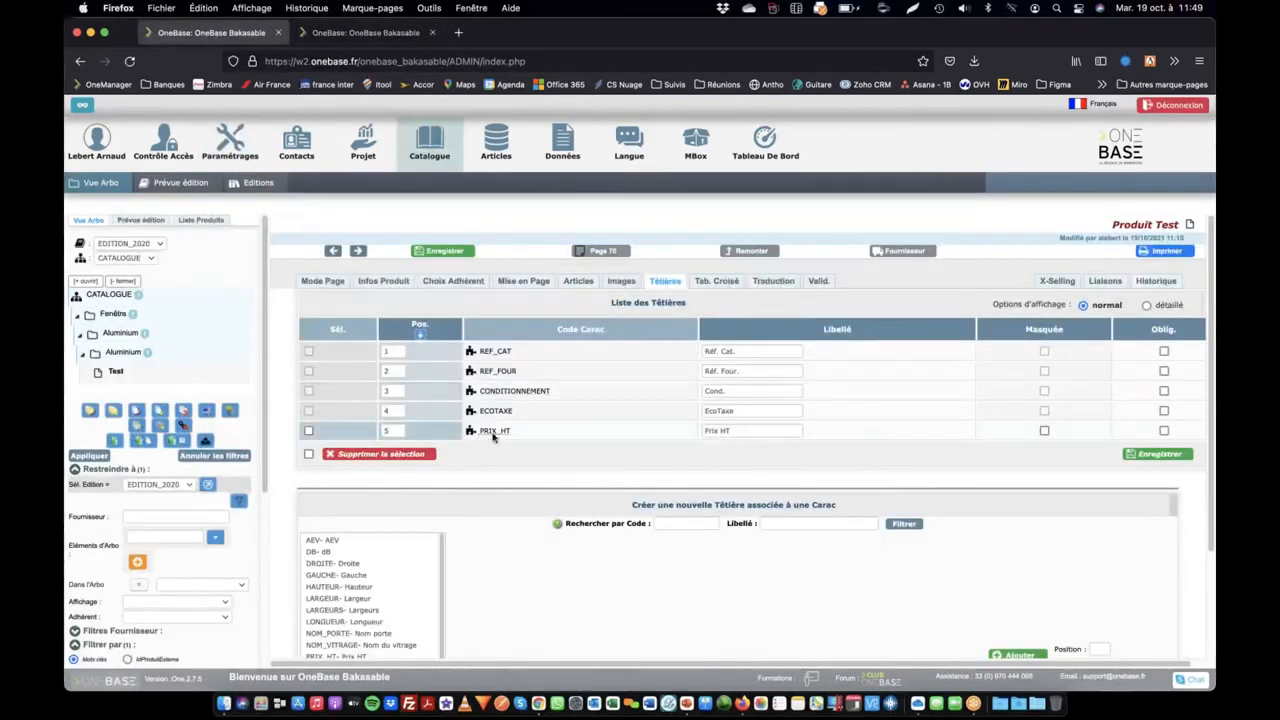
{"action": "left_click", "coordinate": [370, 32]}
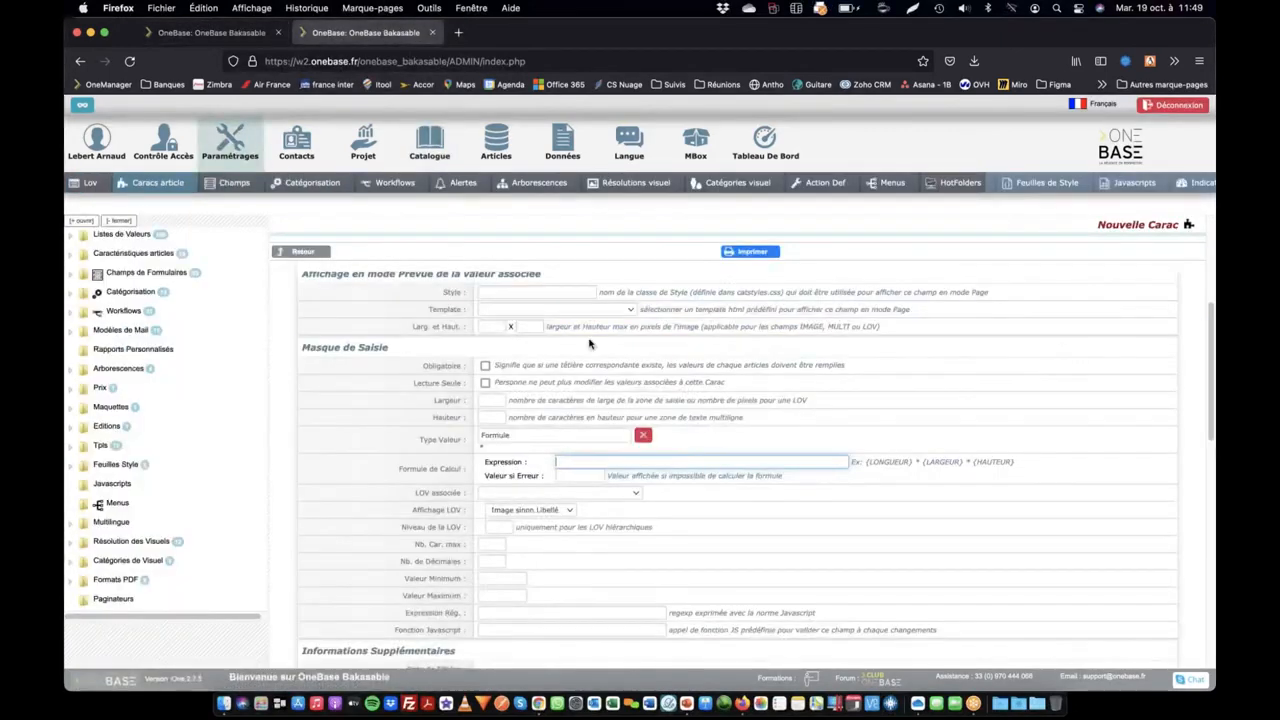
{"action": "type", "text": "{"}
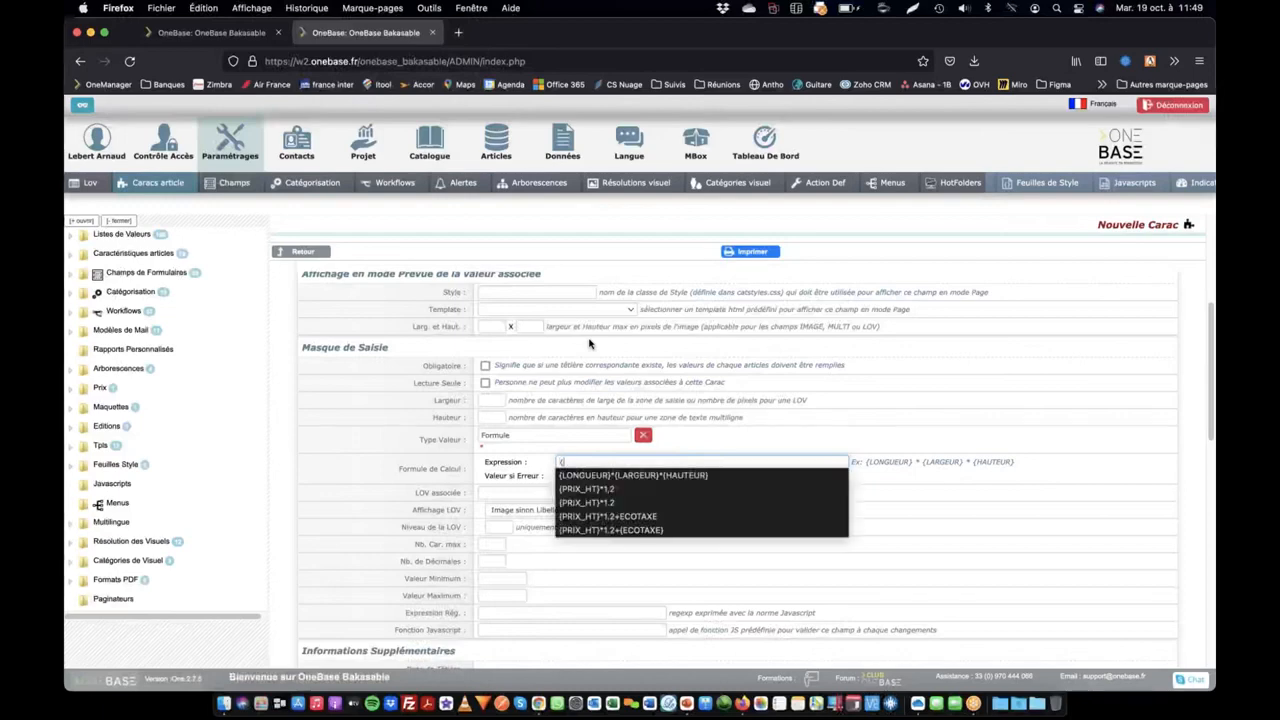
{"action": "type", "text": "PRIX_HT}*1"}
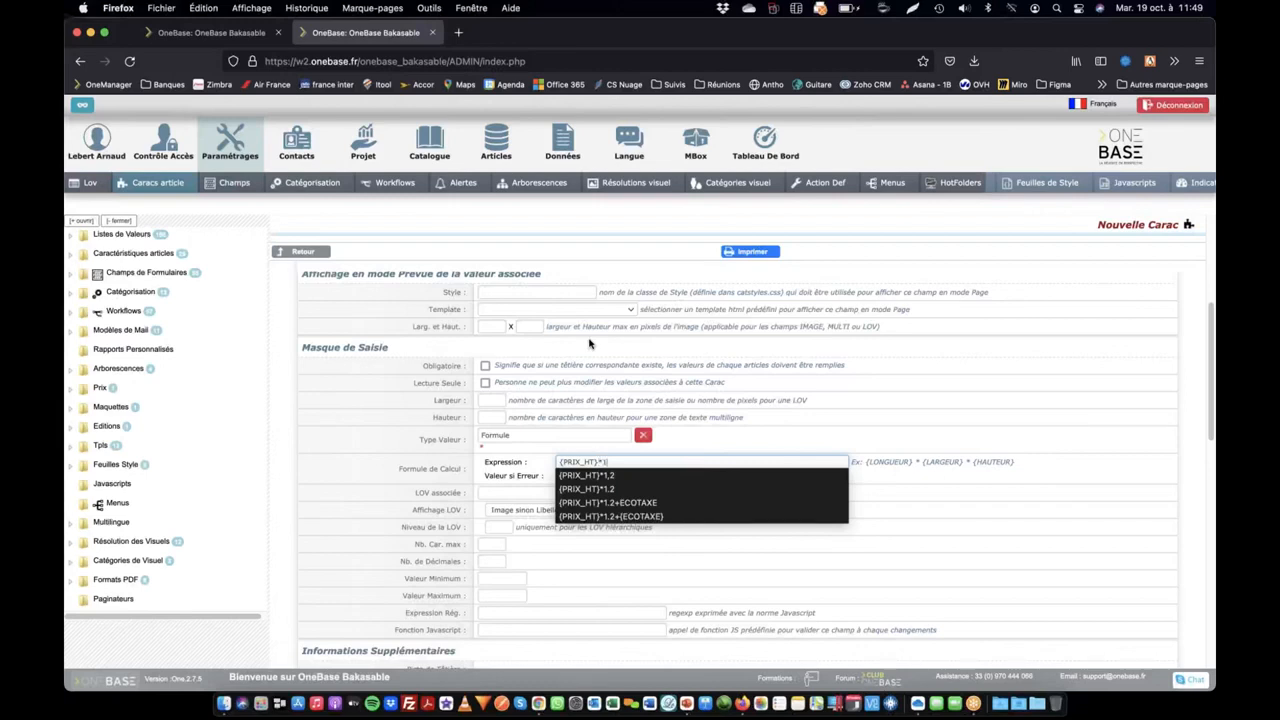
{"action": "type", "text": ".2"}
{"action": "key", "text": "Tab"}
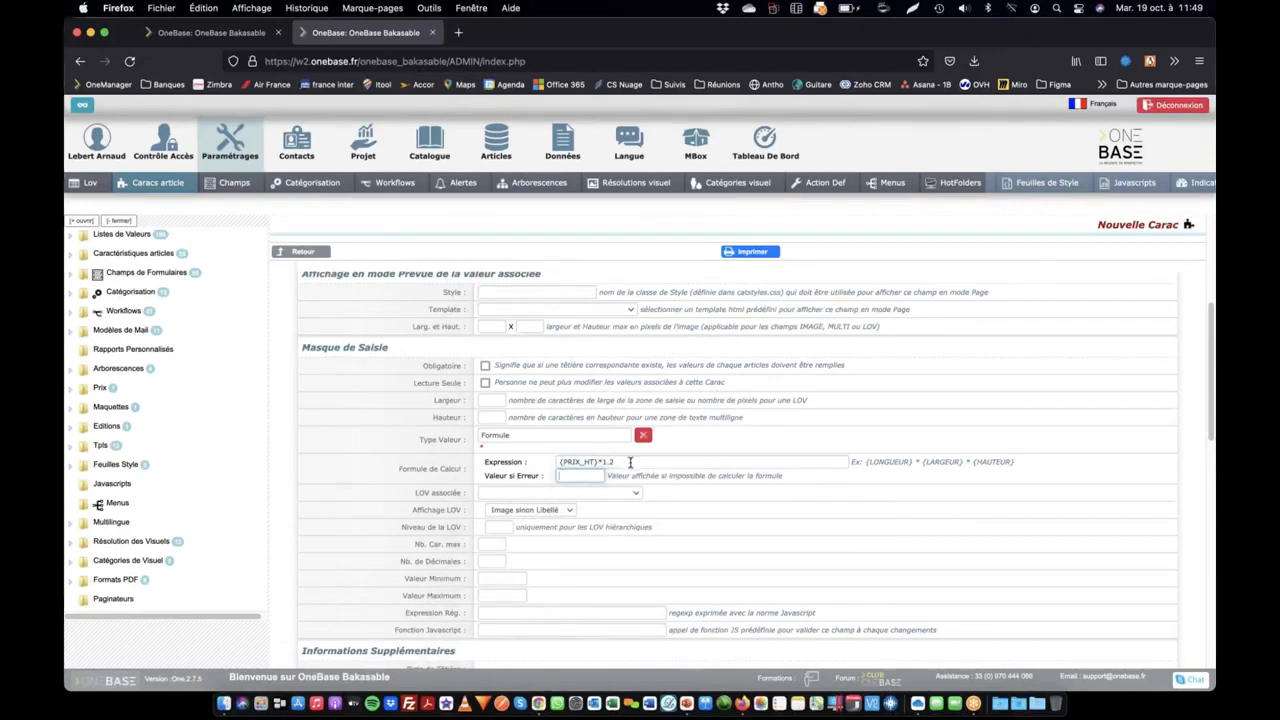
Set the formula's error value to ERR and save the new PRIX_PUBLIC characteristic
{"action": "left_click", "coordinate": [582, 476]}
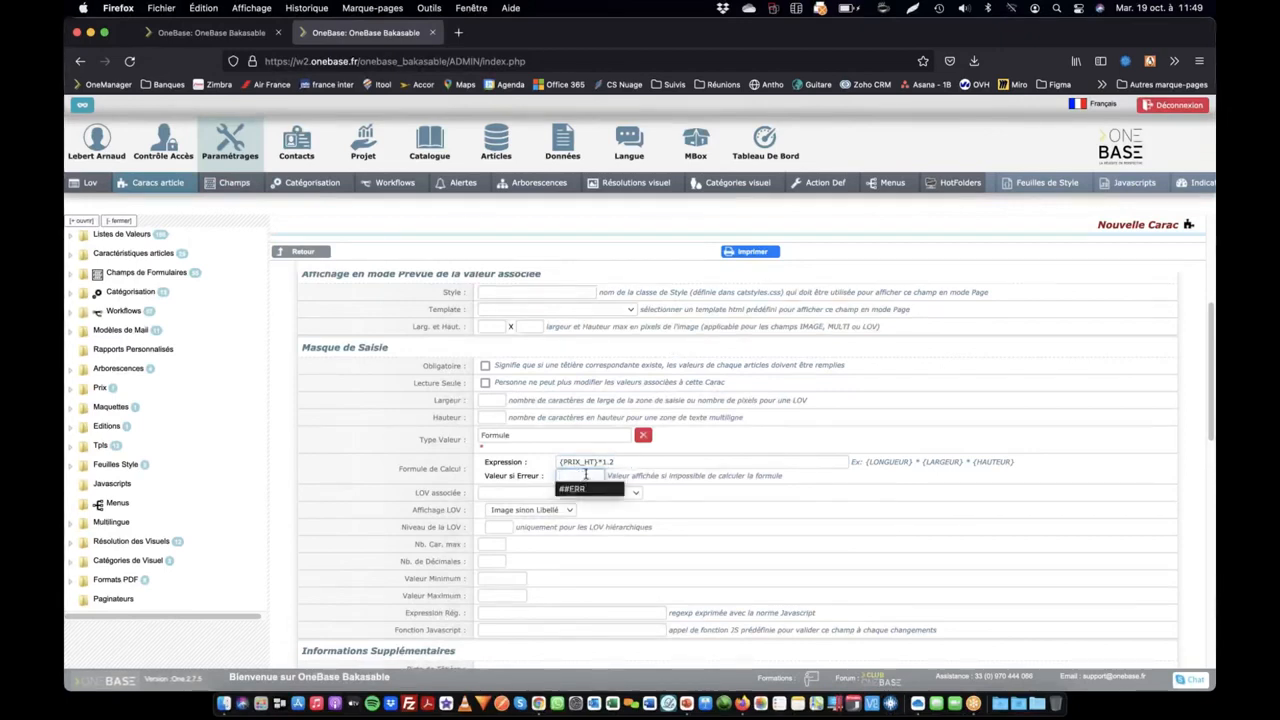
{"action": "type", "text": "ER"}
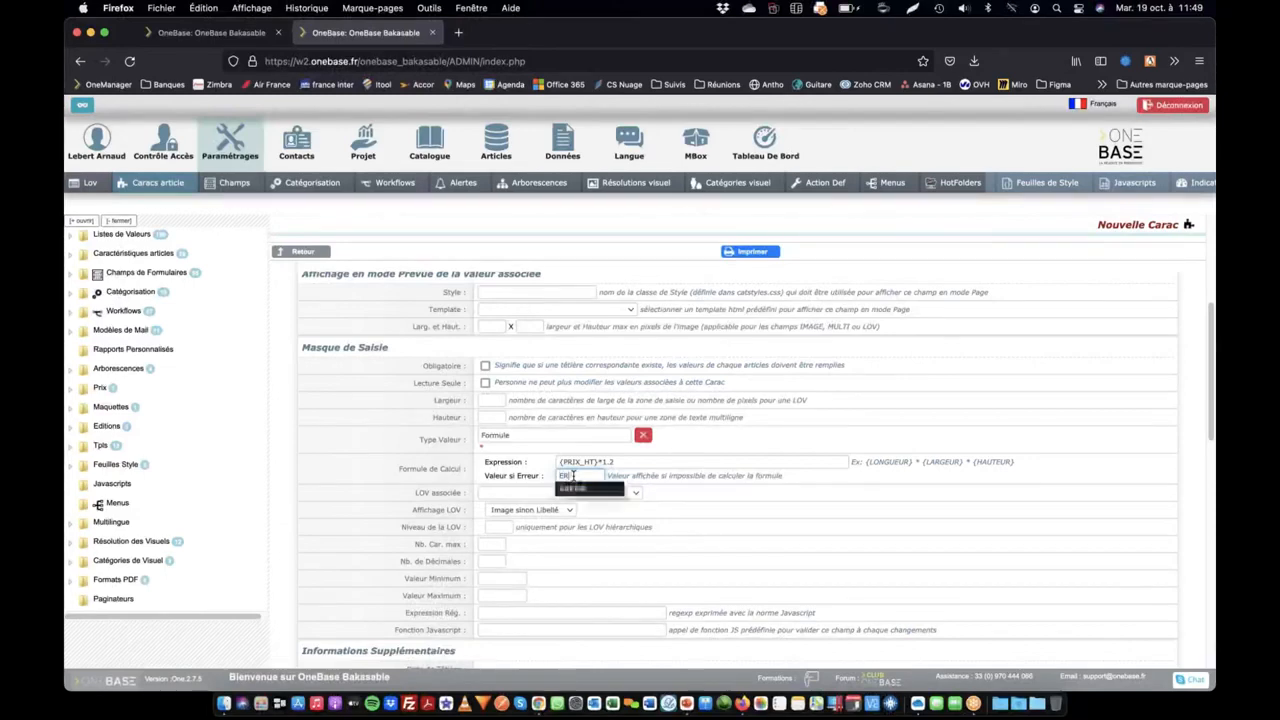
{"action": "type", "text": "R"}
{"action": "key", "text": "Tab"}
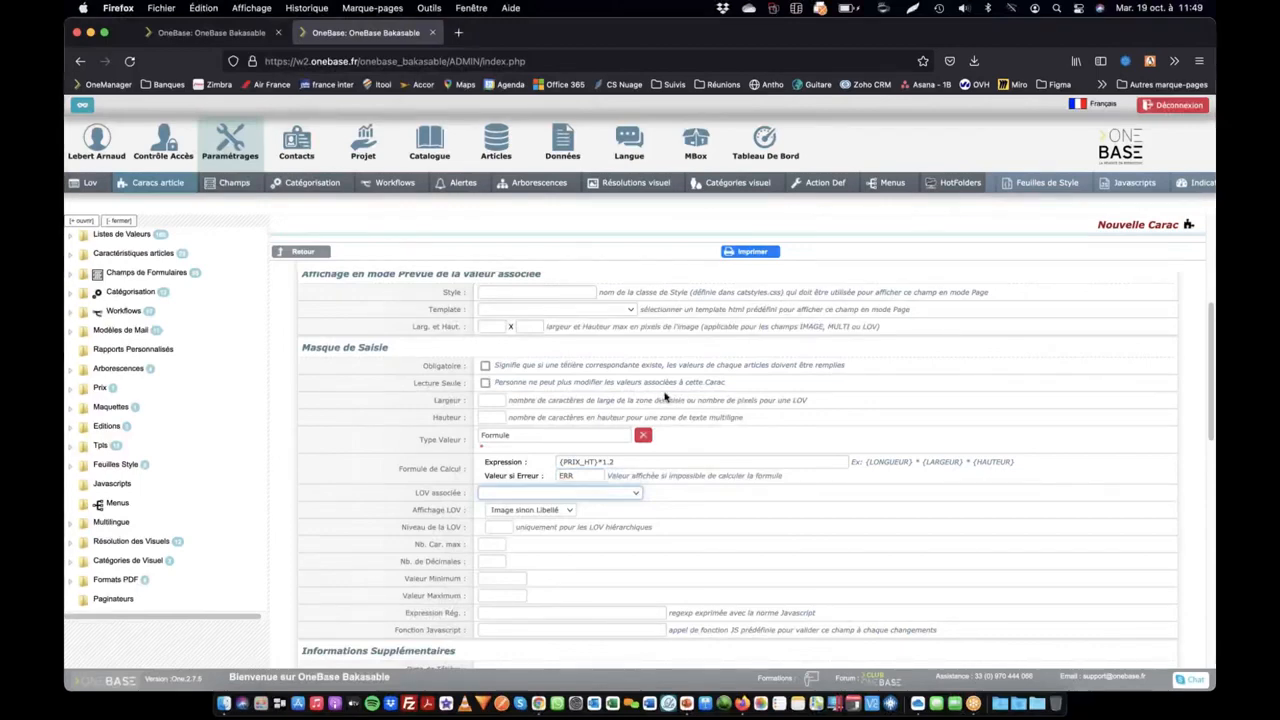
{"action": "key", "text": "Return"}
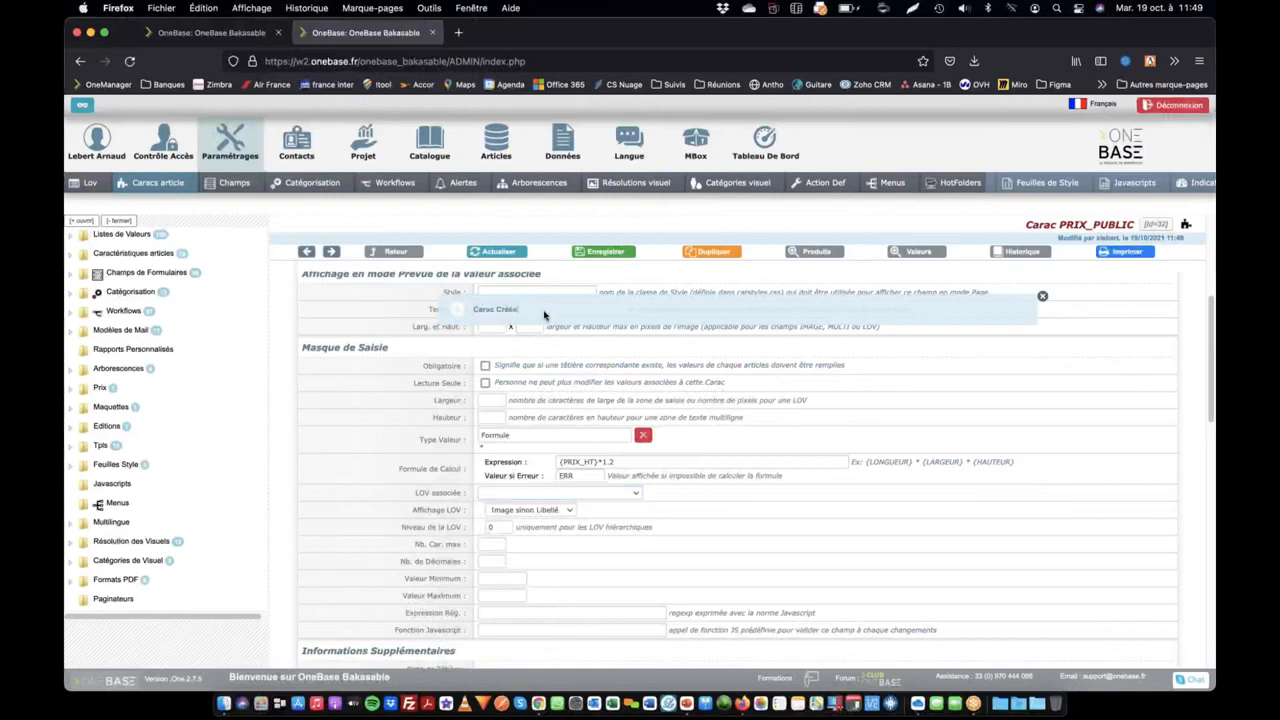
Add the PRIX_PUBLIC characteristic as a new header of the Test product
{"action": "left_click", "coordinate": [250, 36]}
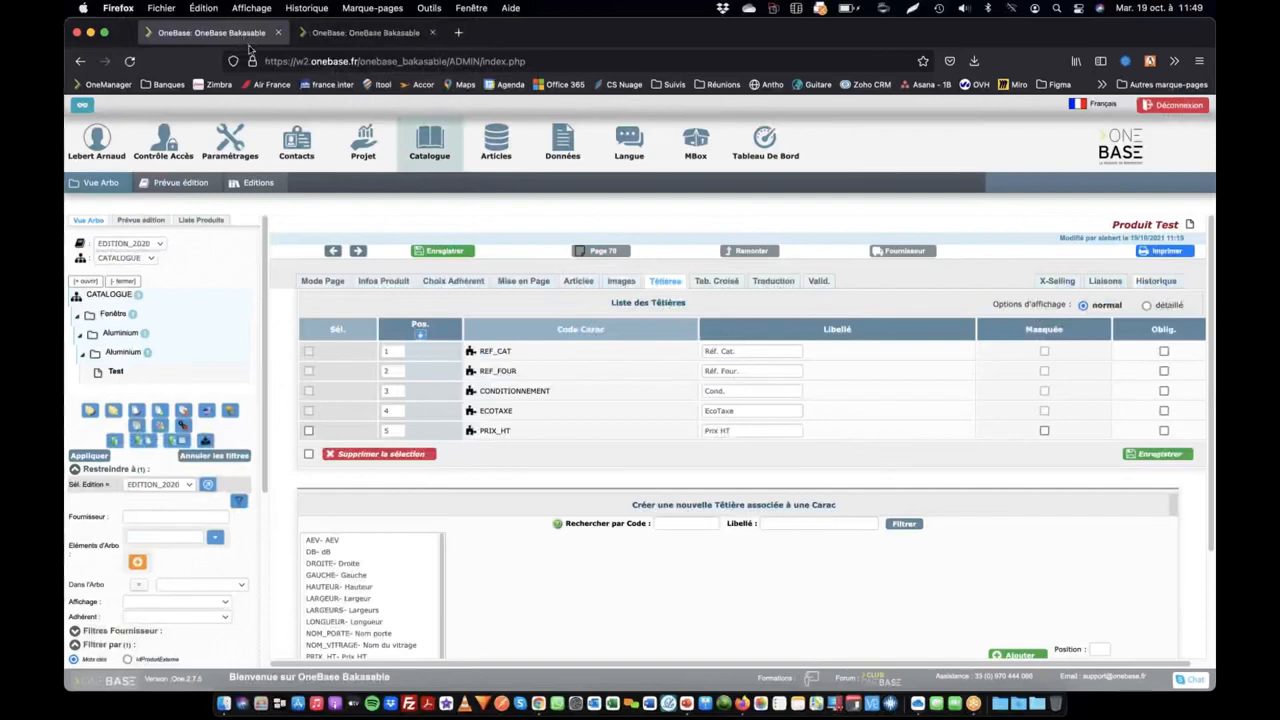
{"action": "left_click", "coordinate": [665, 284]}
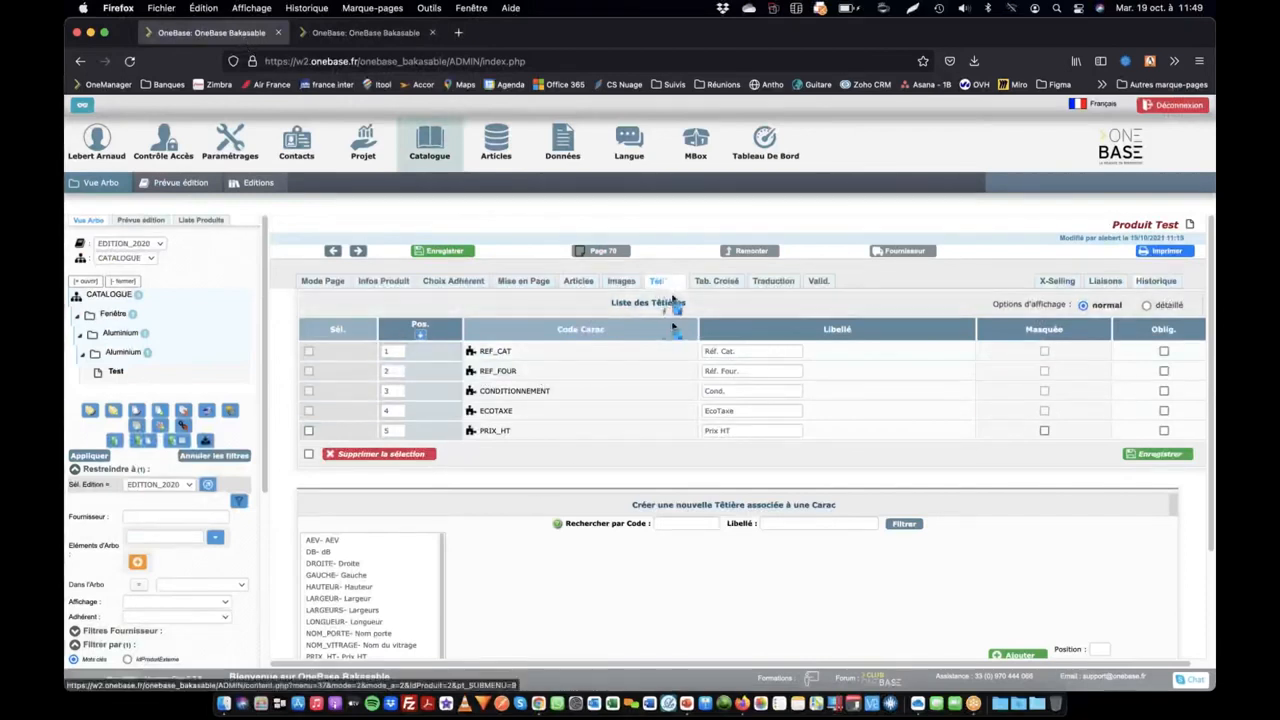
{"action": "scroll", "coordinate": [421, 540], "scroll_direction": "down", "scroll_amount": 1}
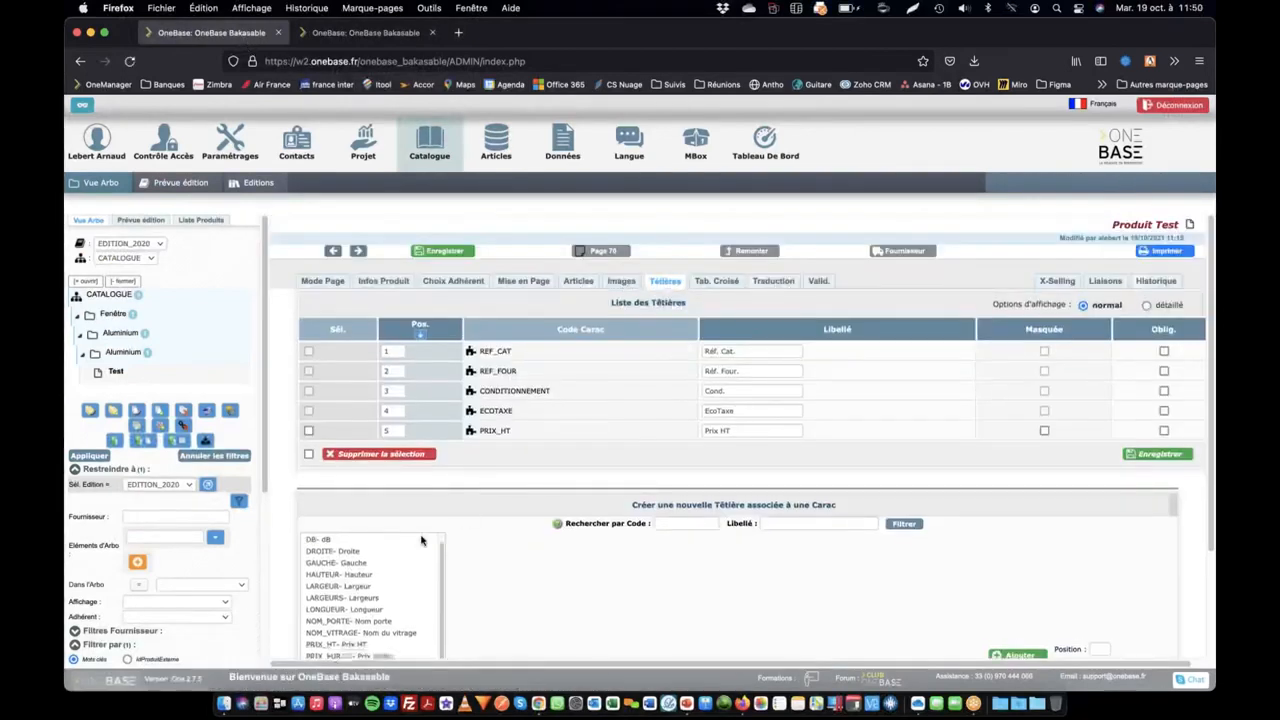
{"action": "scroll", "coordinate": [352, 606], "scroll_direction": "down", "scroll_amount": 3}
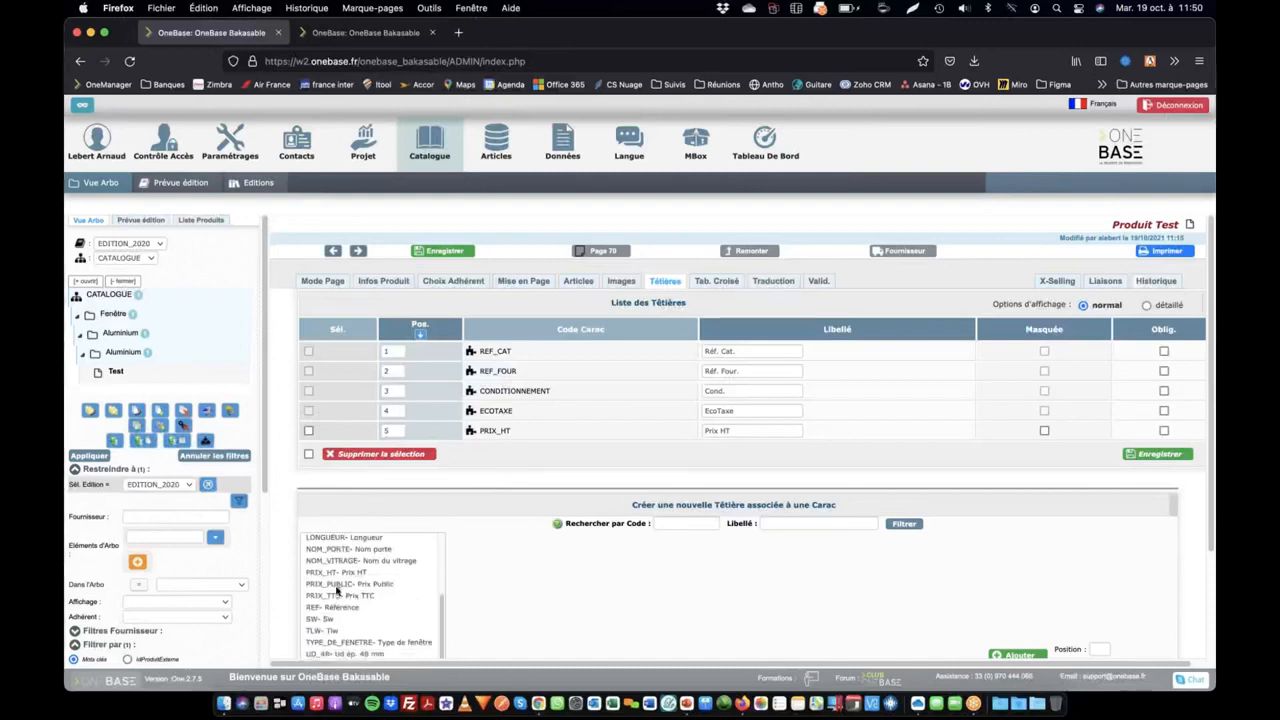
{"action": "left_click", "coordinate": [345, 584]}
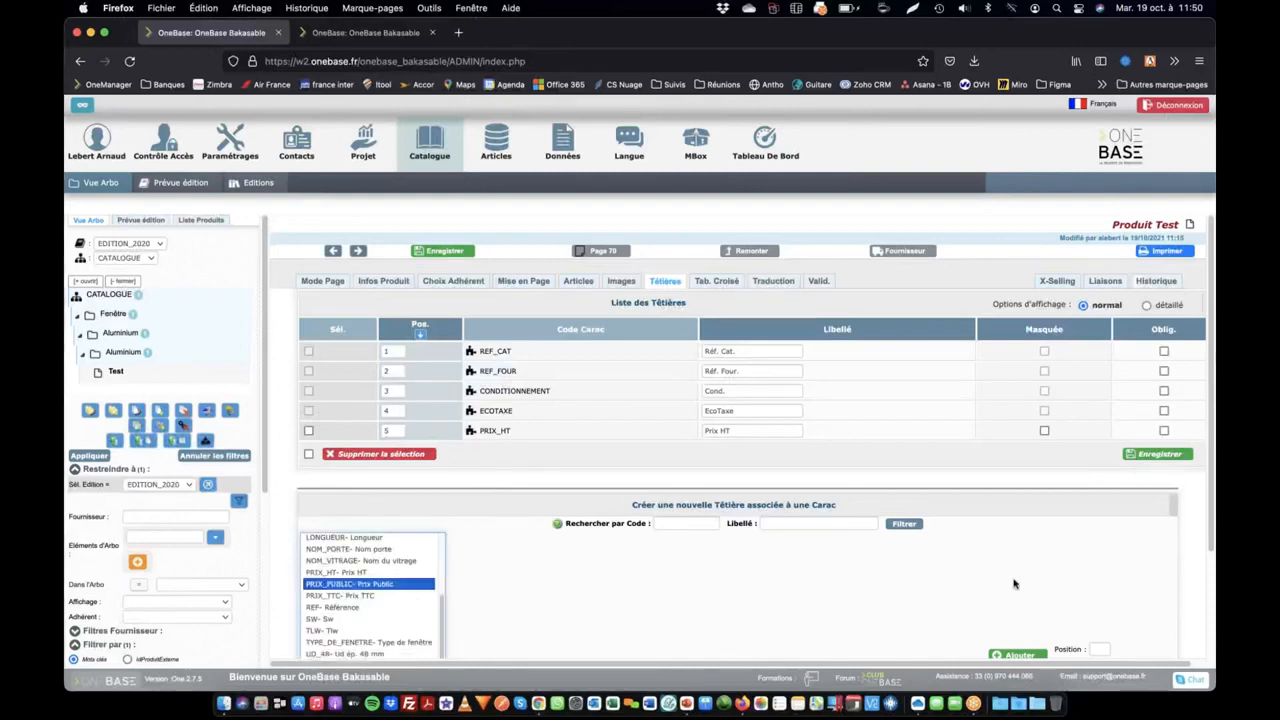
{"action": "left_click", "coordinate": [1016, 654]}
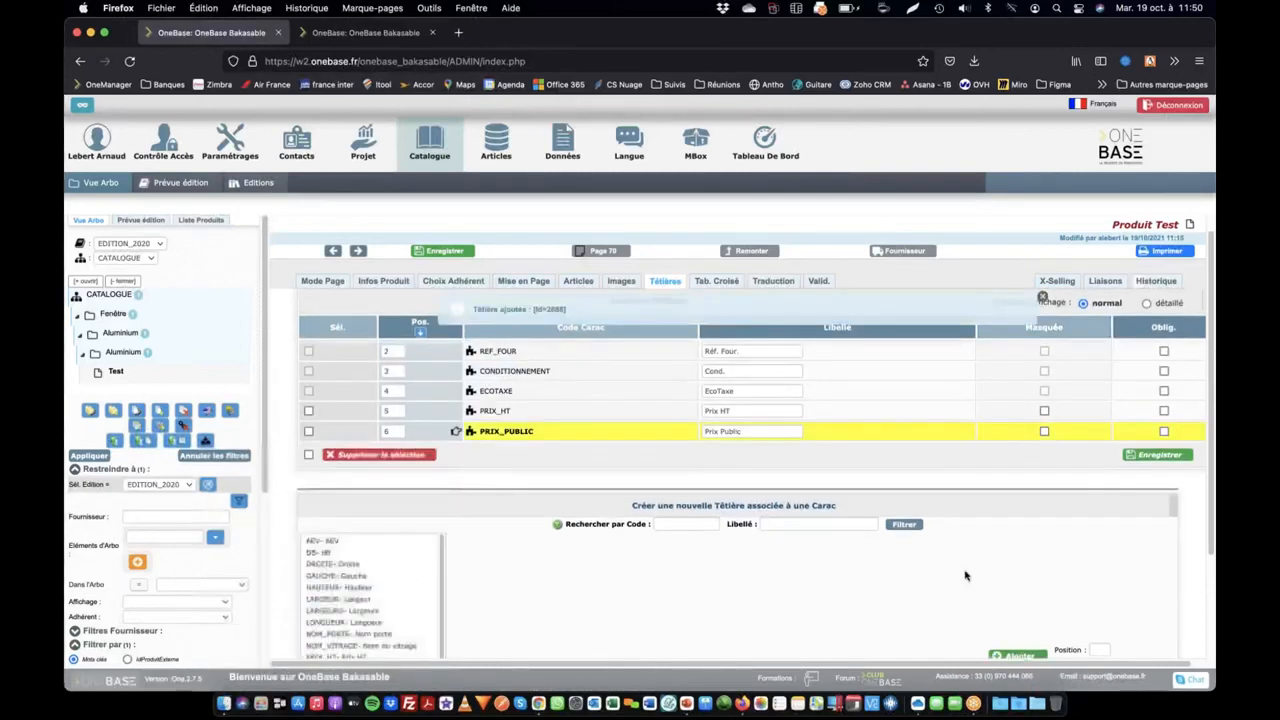
Set the Prix HT of article A in the Test product to 100 and save the article list
{"action": "left_click", "coordinate": [578, 282]}
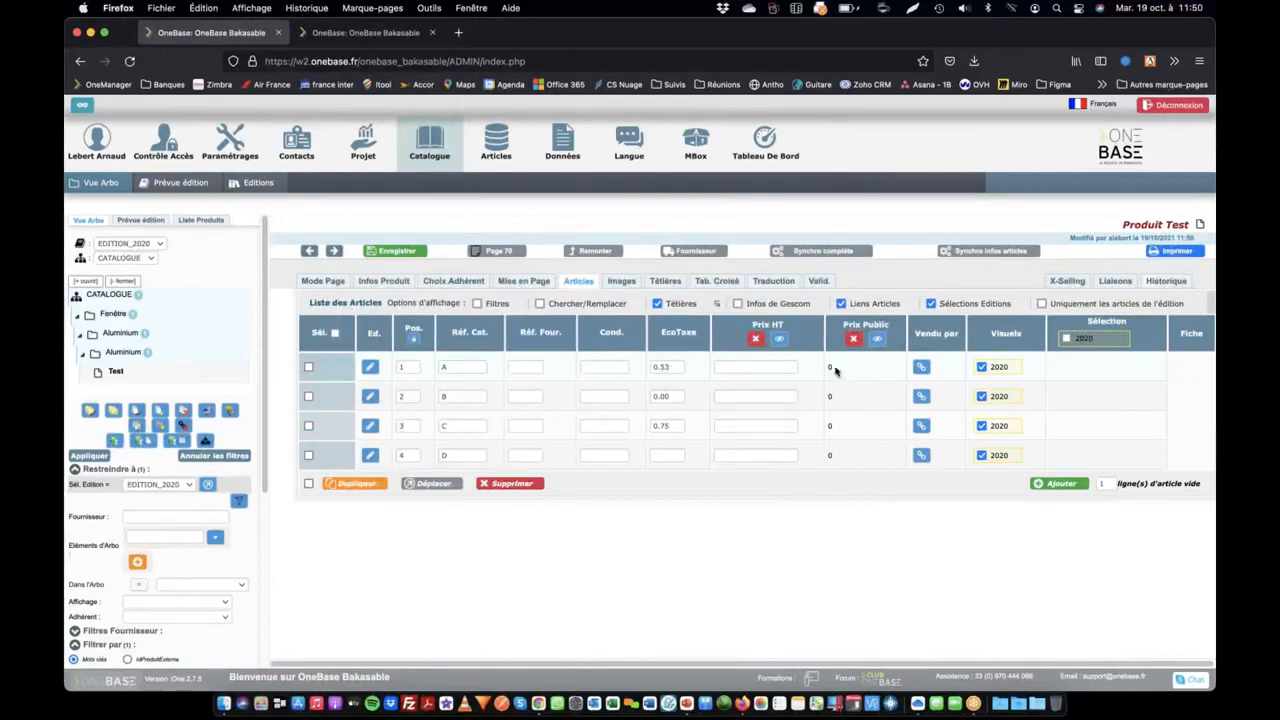
{"action": "left_click", "coordinate": [727, 368]}
{"action": "type", "text": "100"}
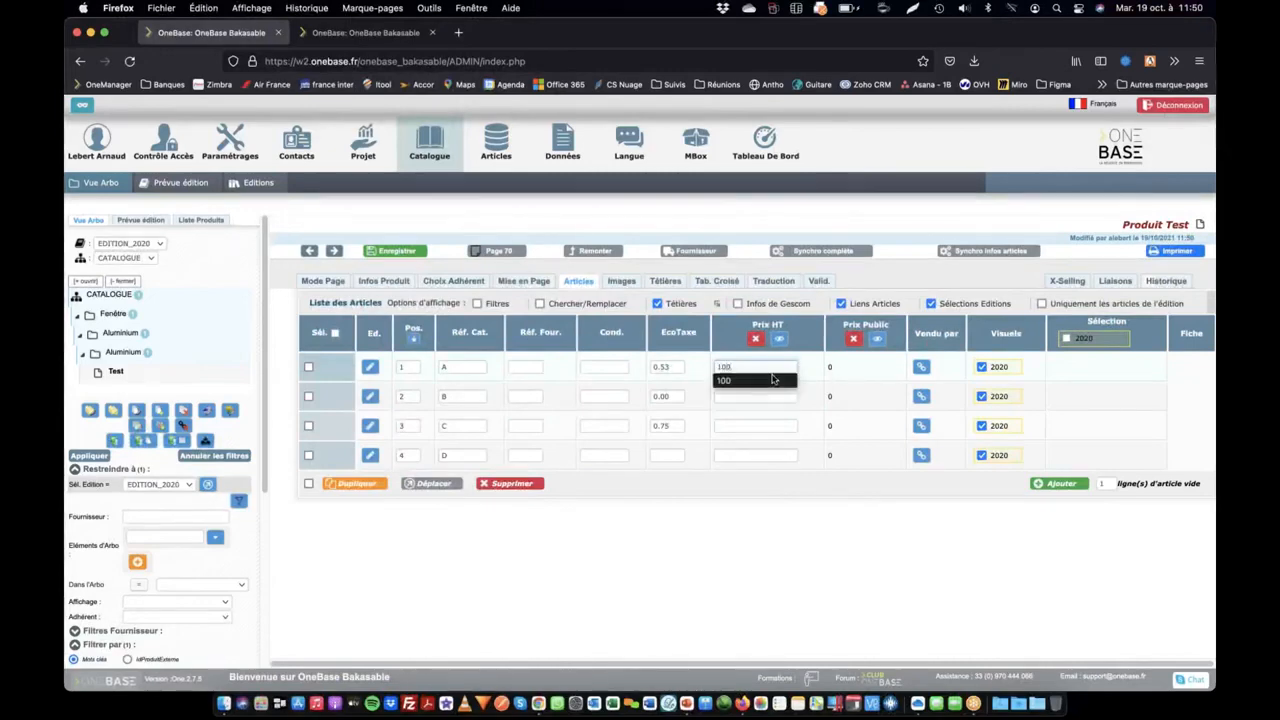
{"action": "key", "text": "Return"}
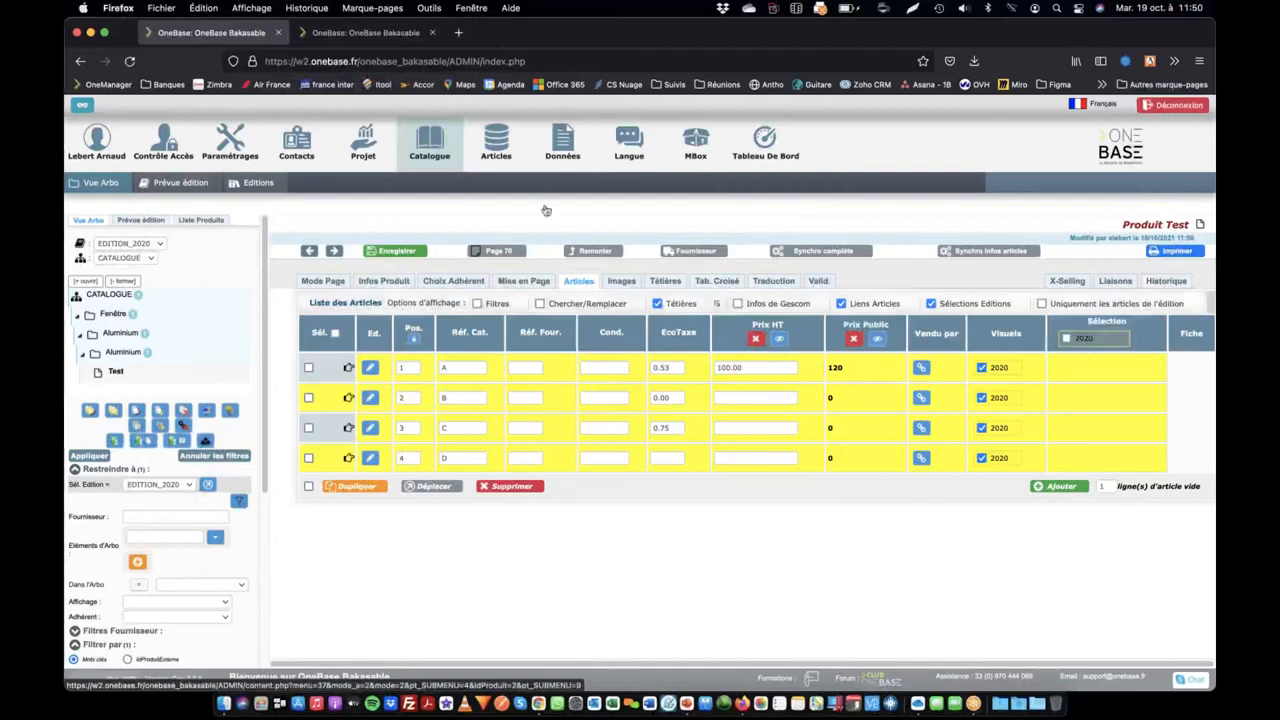
Change the PRIX_PUBLIC calculation expression to {PRIX_HT}*1.21, save it and check the Test product's article prices
{"action": "left_click", "coordinate": [368, 33]}
{"action": "left_click", "coordinate": [662, 457]}
{"action": "key", "text": "BackSpace"}
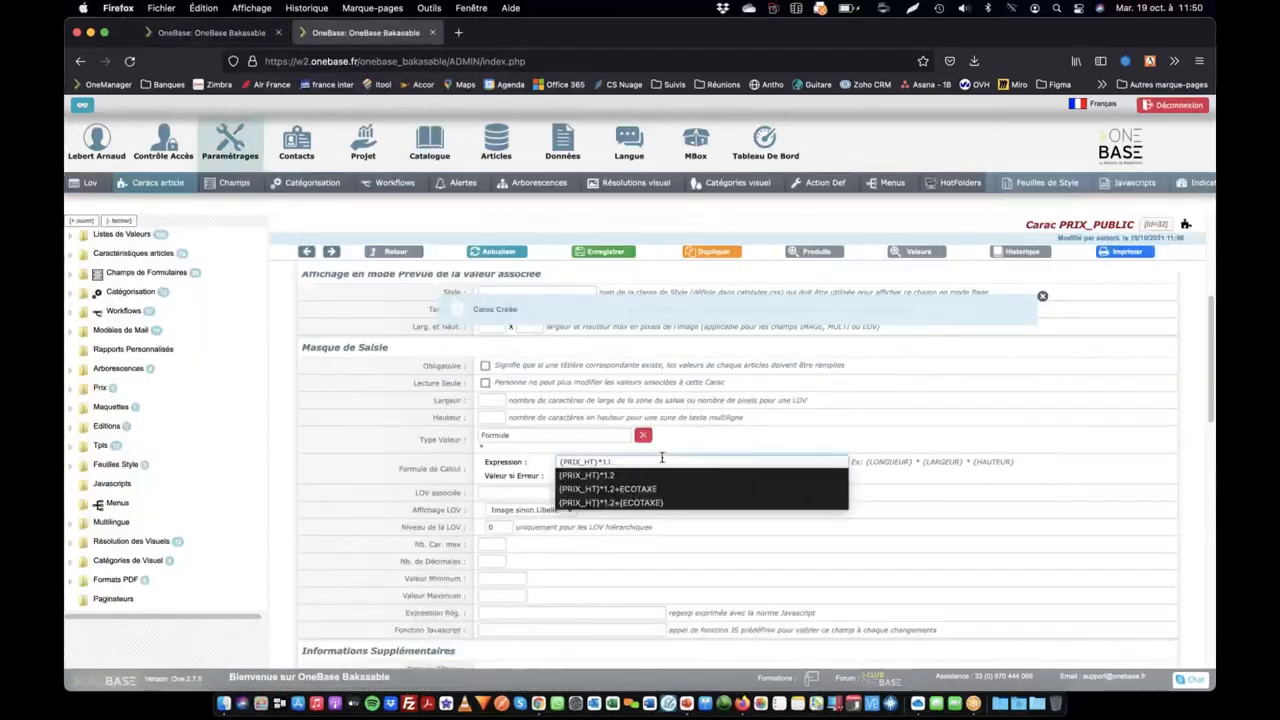
{"action": "type", "text": "21"}
{"action": "key", "text": "Tab"}
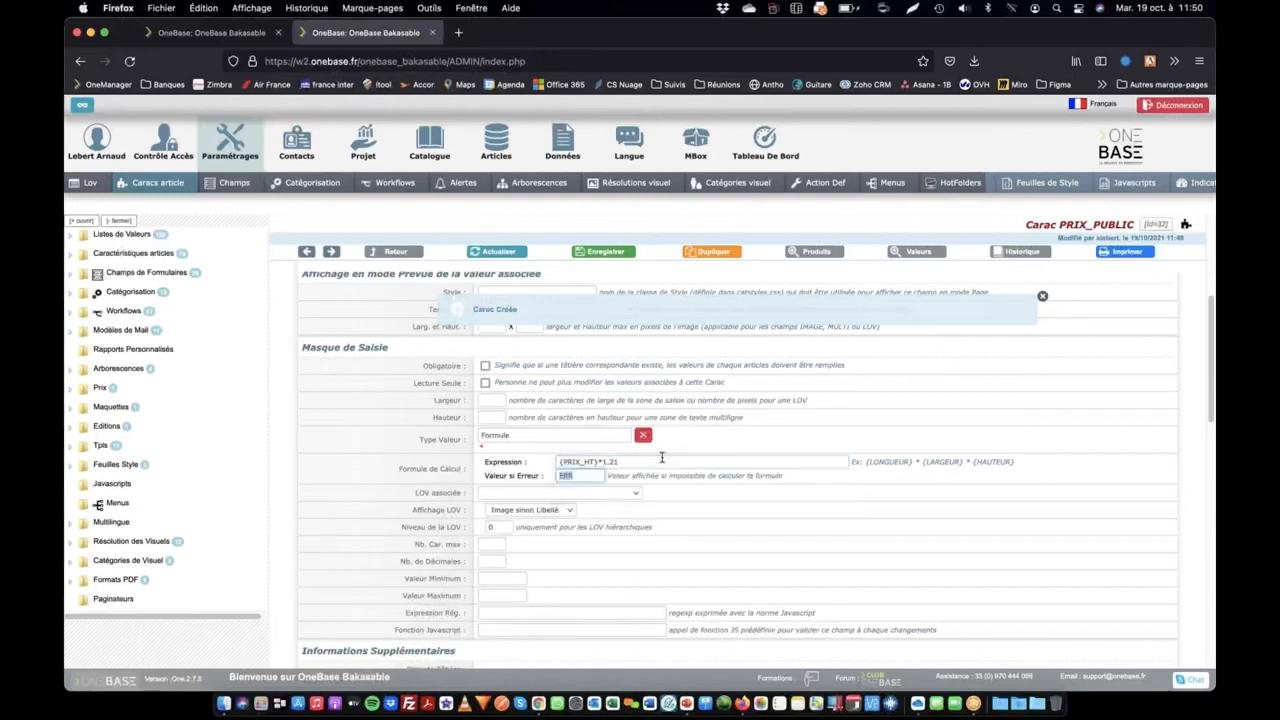
{"action": "key", "text": "Return"}
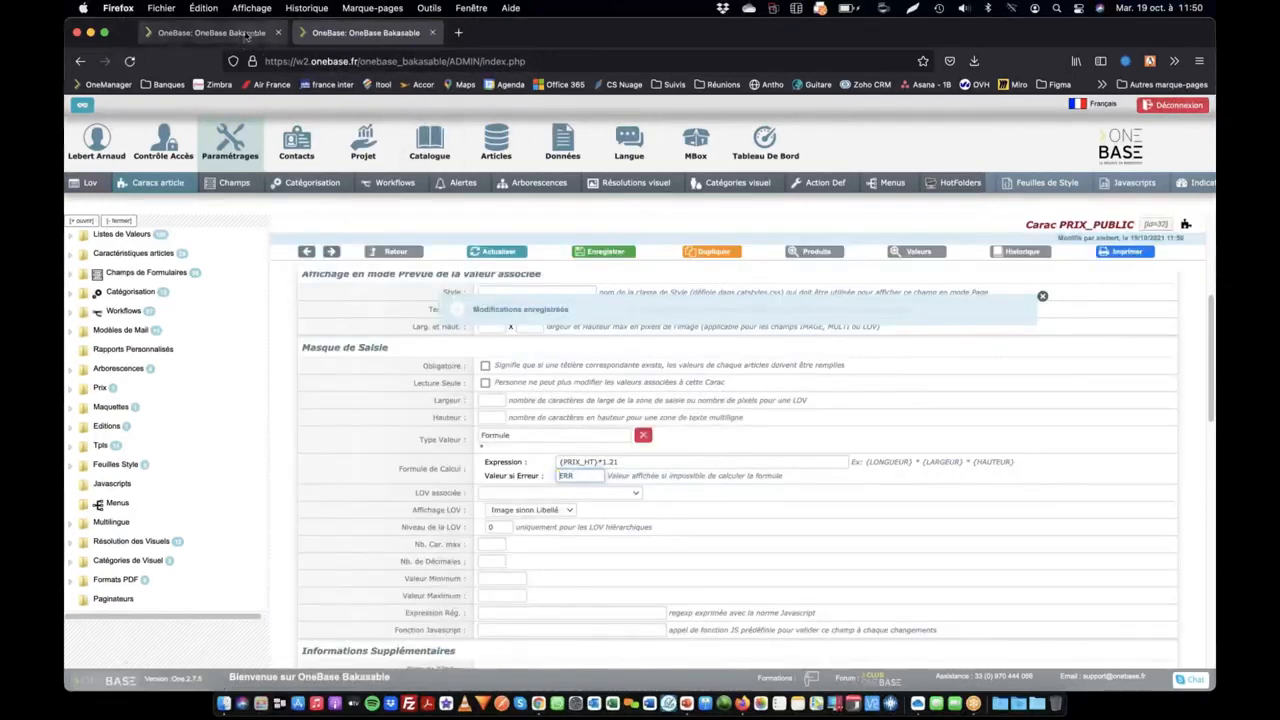
{"action": "left_click", "coordinate": [243, 33]}
{"action": "left_click", "coordinate": [579, 282]}
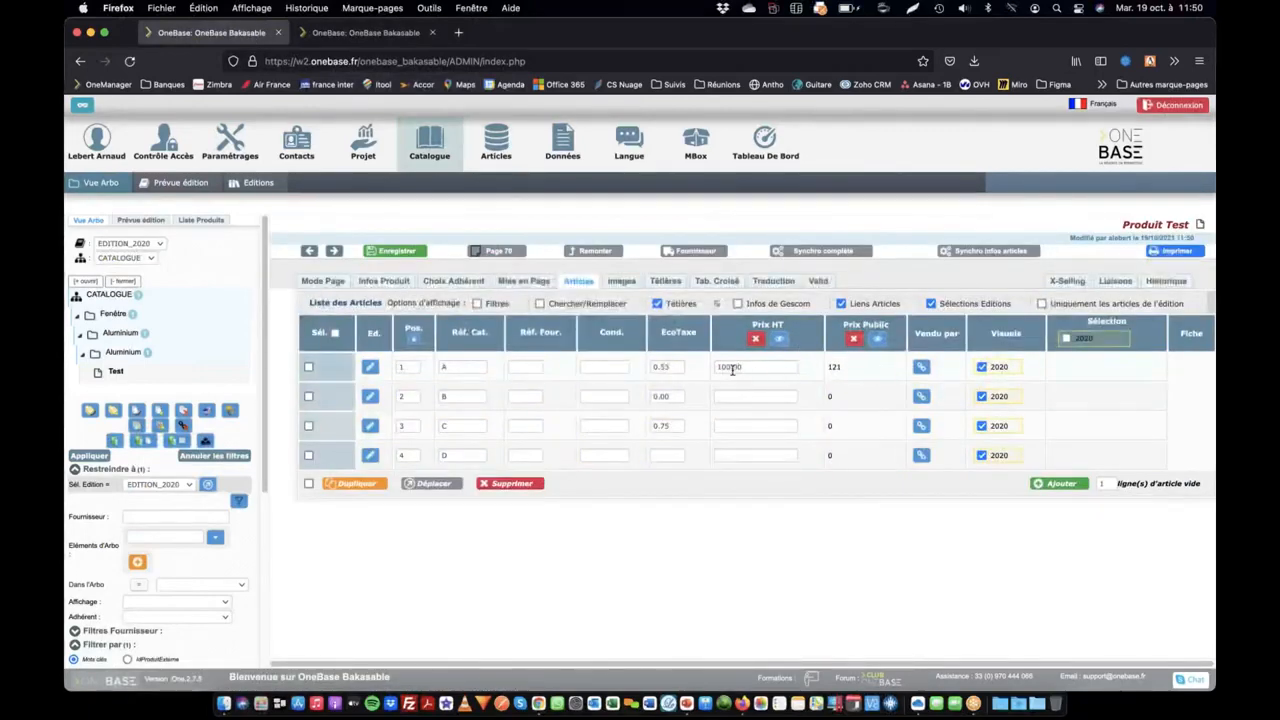
Set the PRIX_PUBLIC calculation expression to {PRIX_HT}*1.2+{ECOTAXE} and save the characteristic
{"action": "left_click", "coordinate": [387, 36]}
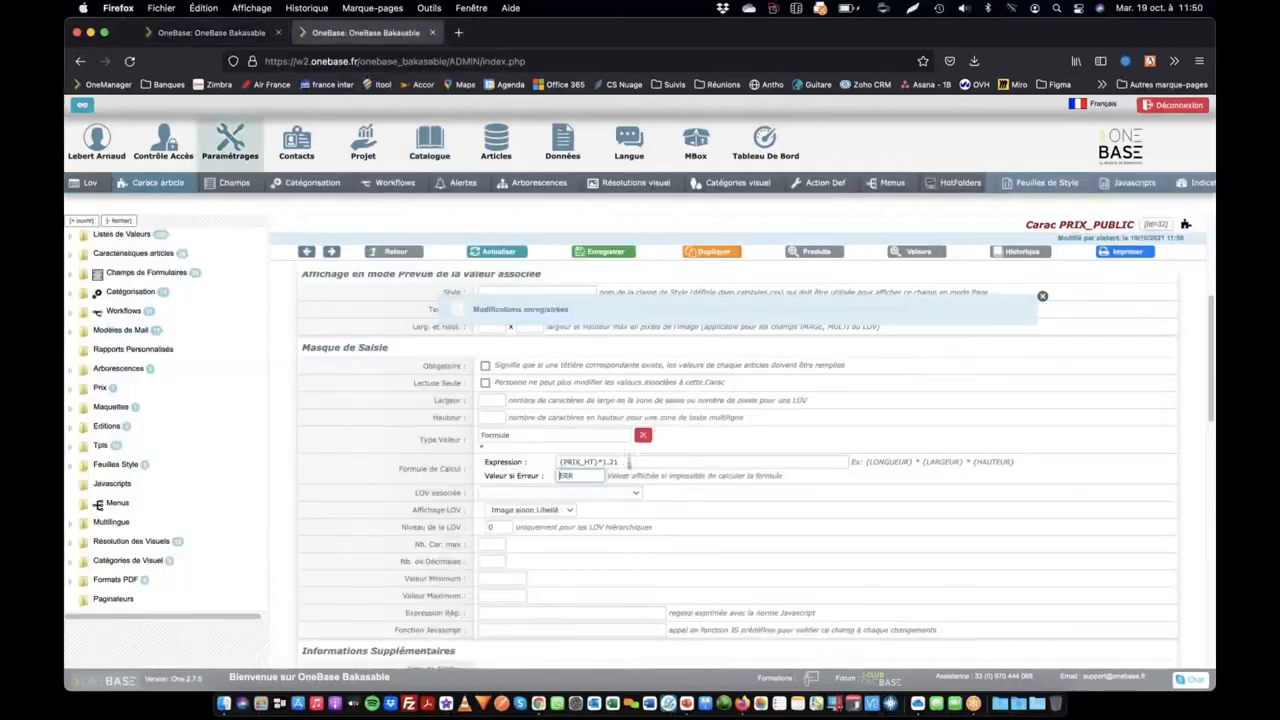
{"action": "left_click", "coordinate": [628, 462]}
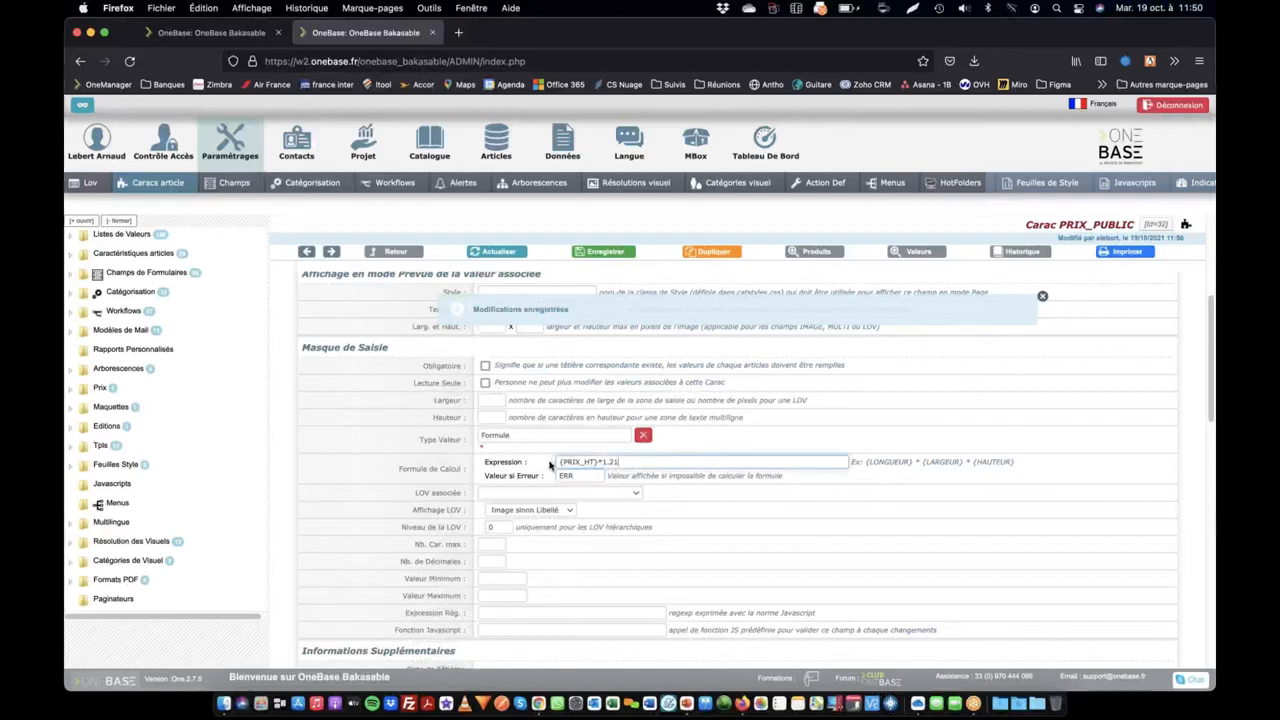
{"action": "key", "text": "BackSpace"}
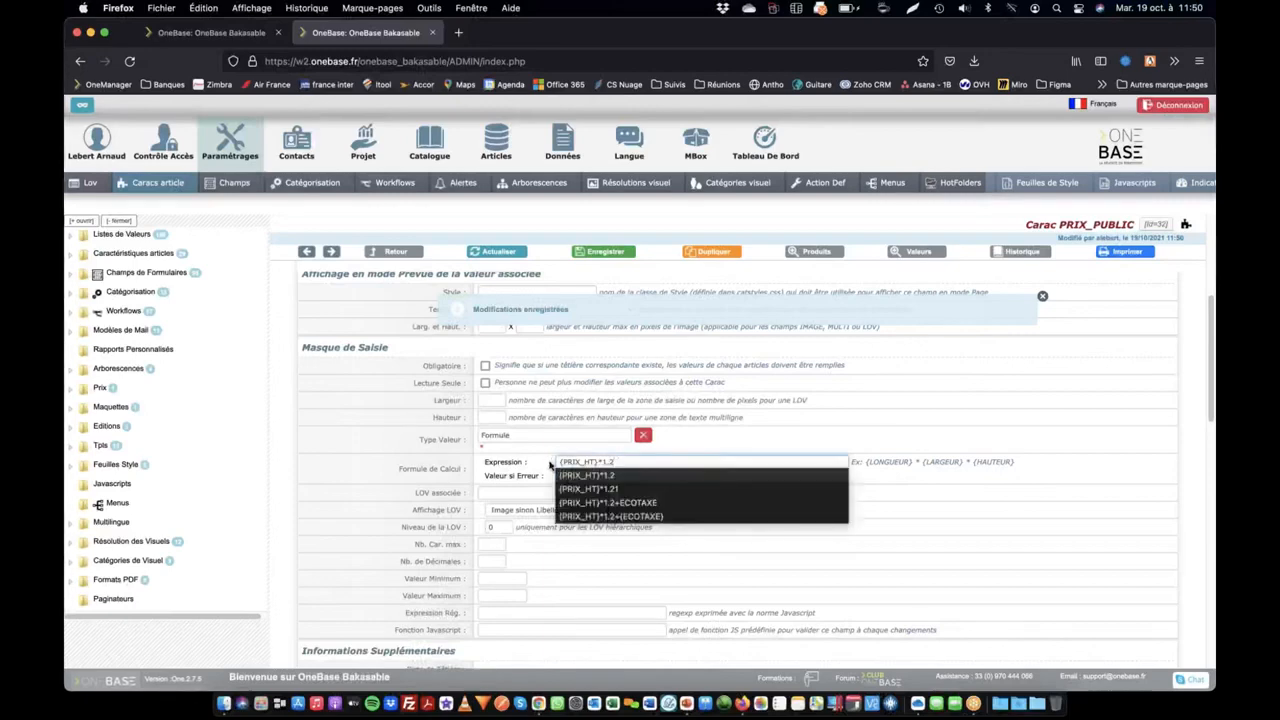
{"action": "type", "text": "+"}
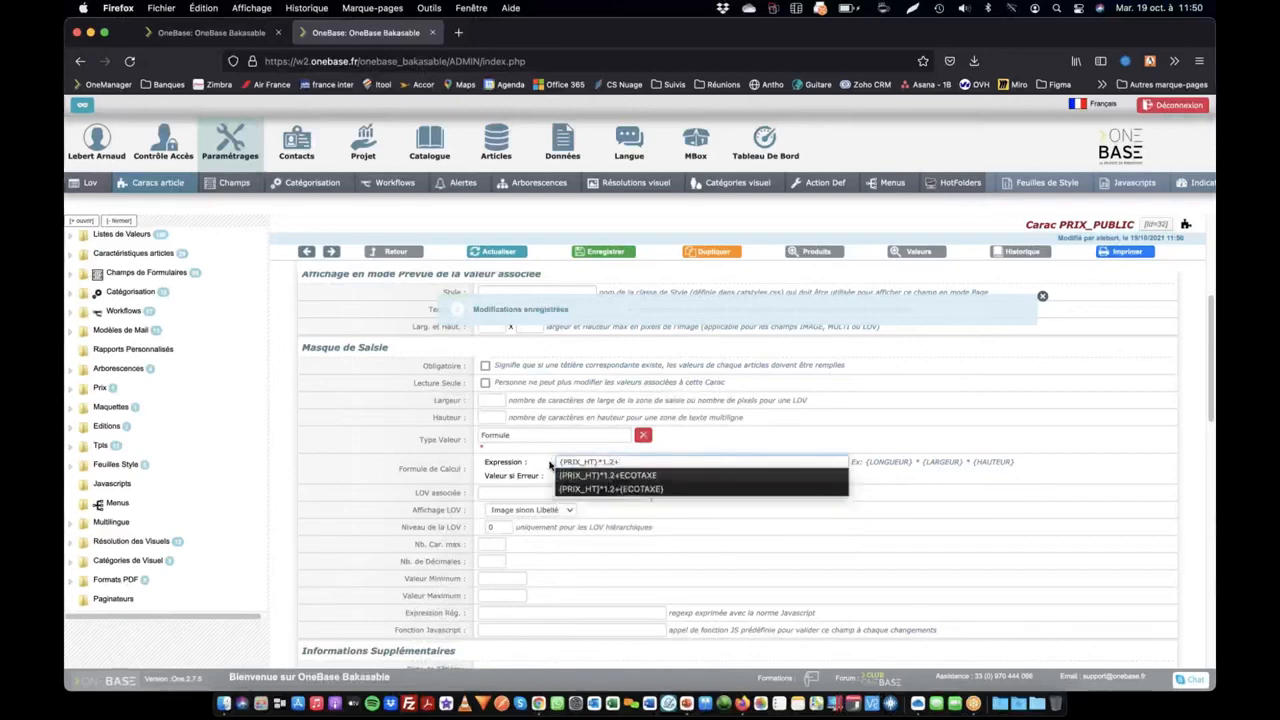
{"action": "type", "text": "{ECOTAXE"}
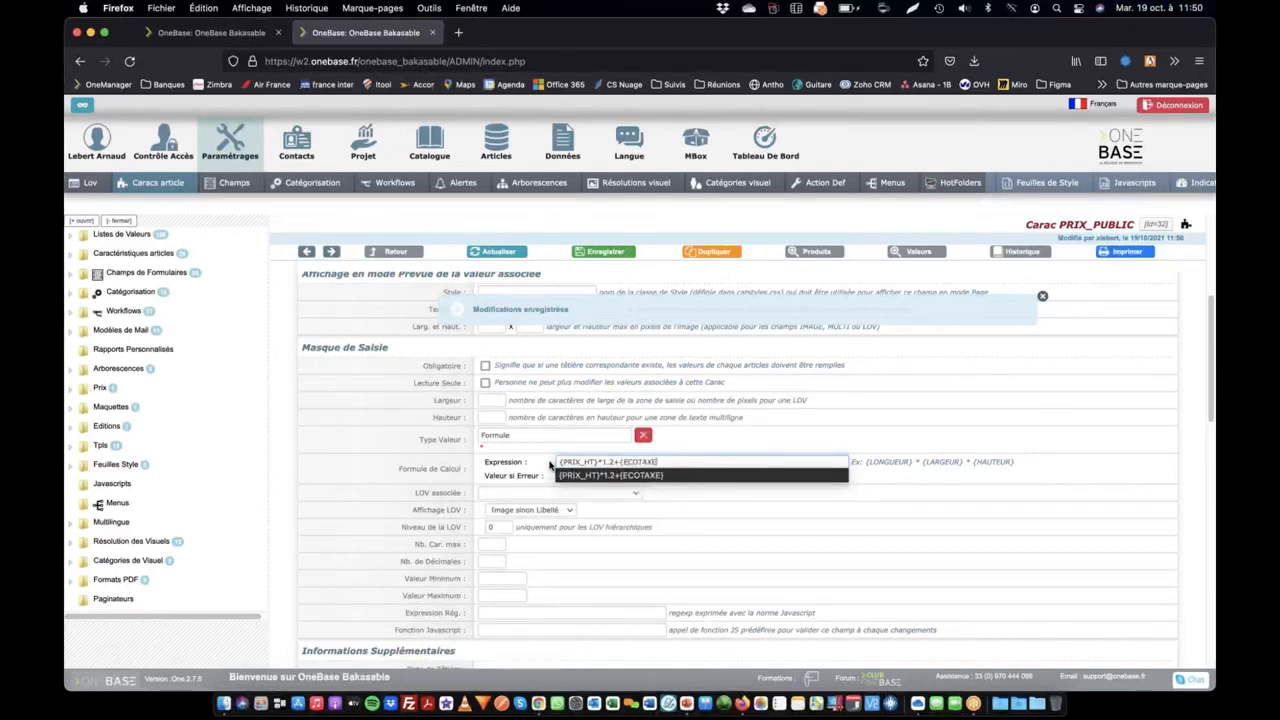
{"action": "type", "text": "}"}
{"action": "key", "text": "Tab"}
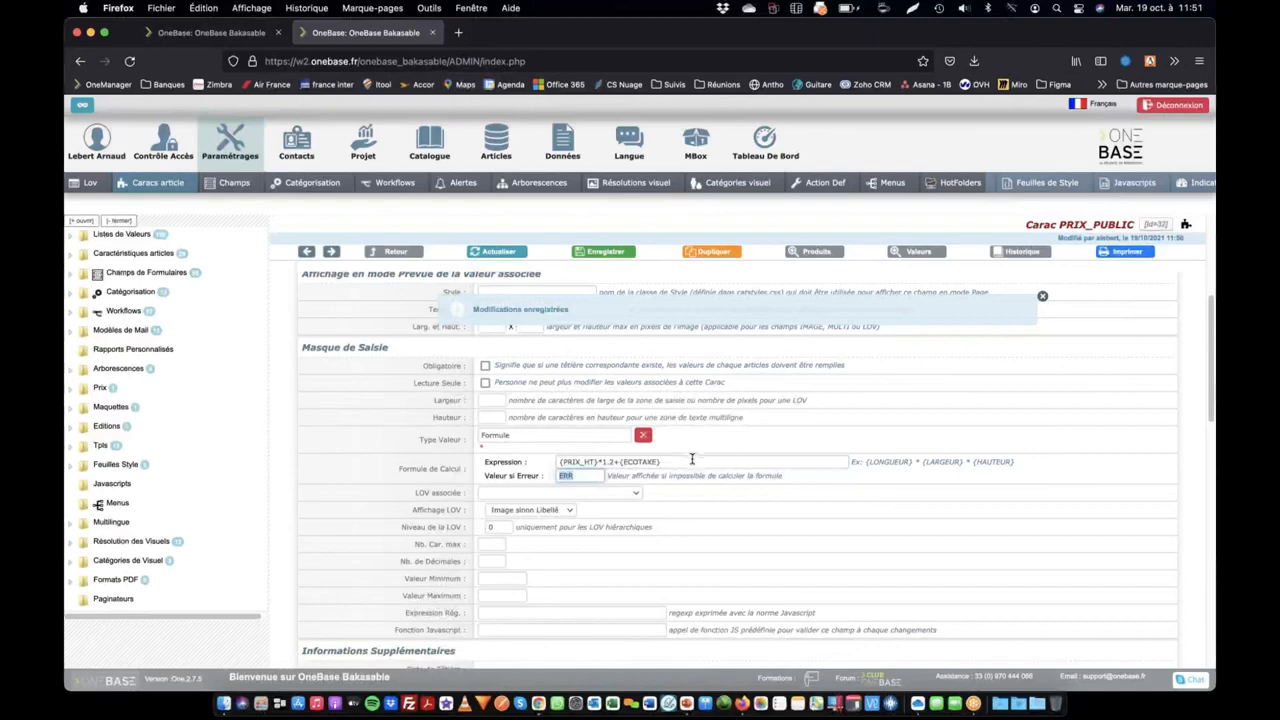
{"action": "left_click", "coordinate": [605, 251]}
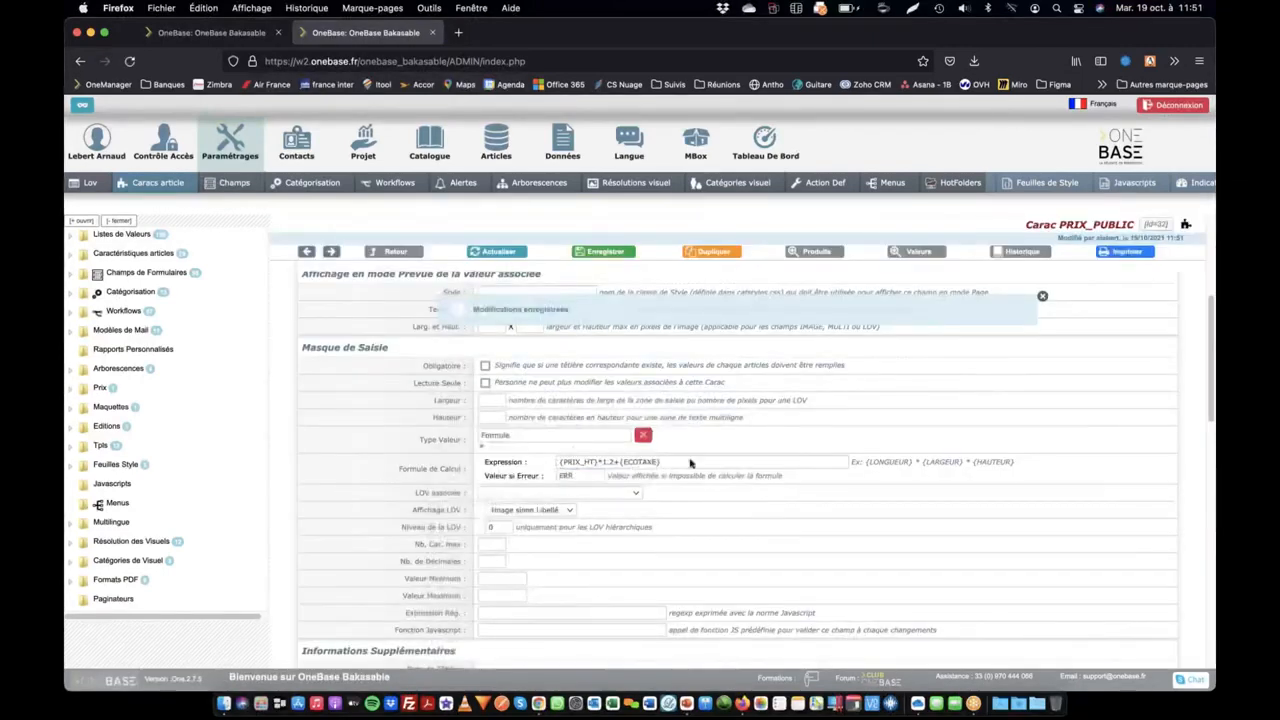
Refresh the Test product's article list and compare the Prix Public values of articles A and C with their Prix HT and EcoTaxe
{"action": "left_click", "coordinate": [253, 28]}
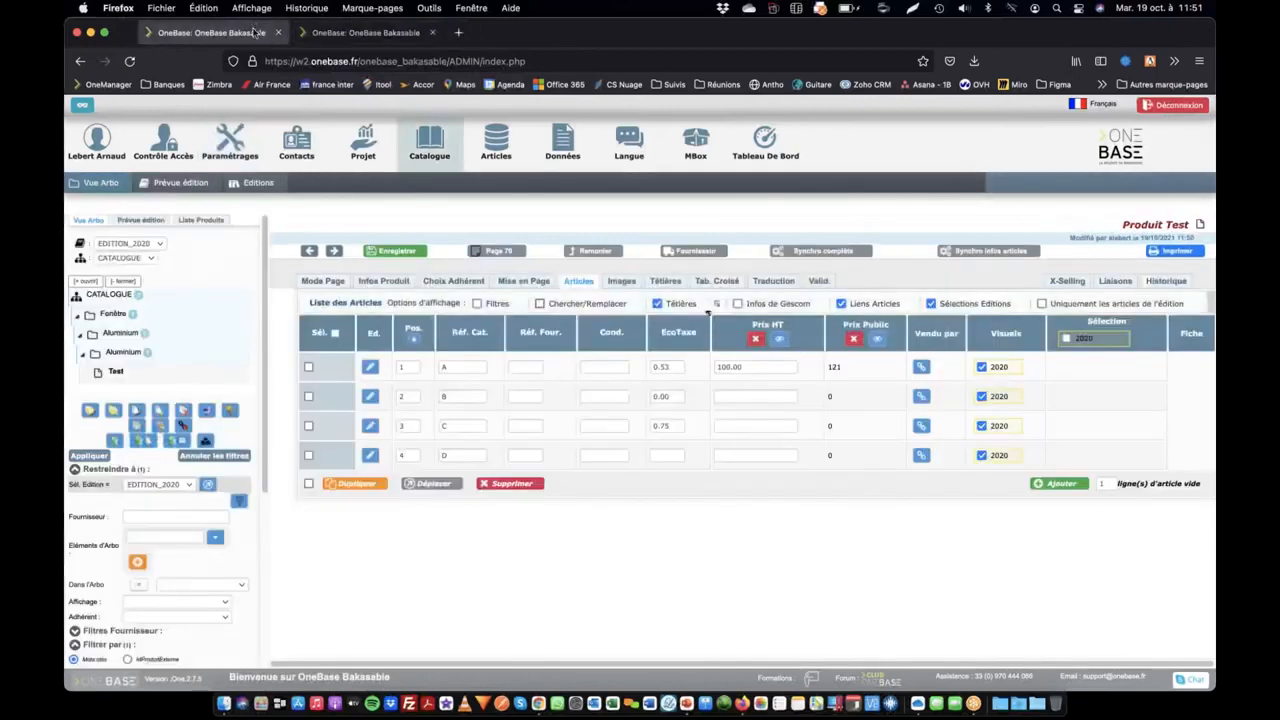
{"action": "key", "text": "super+r"}
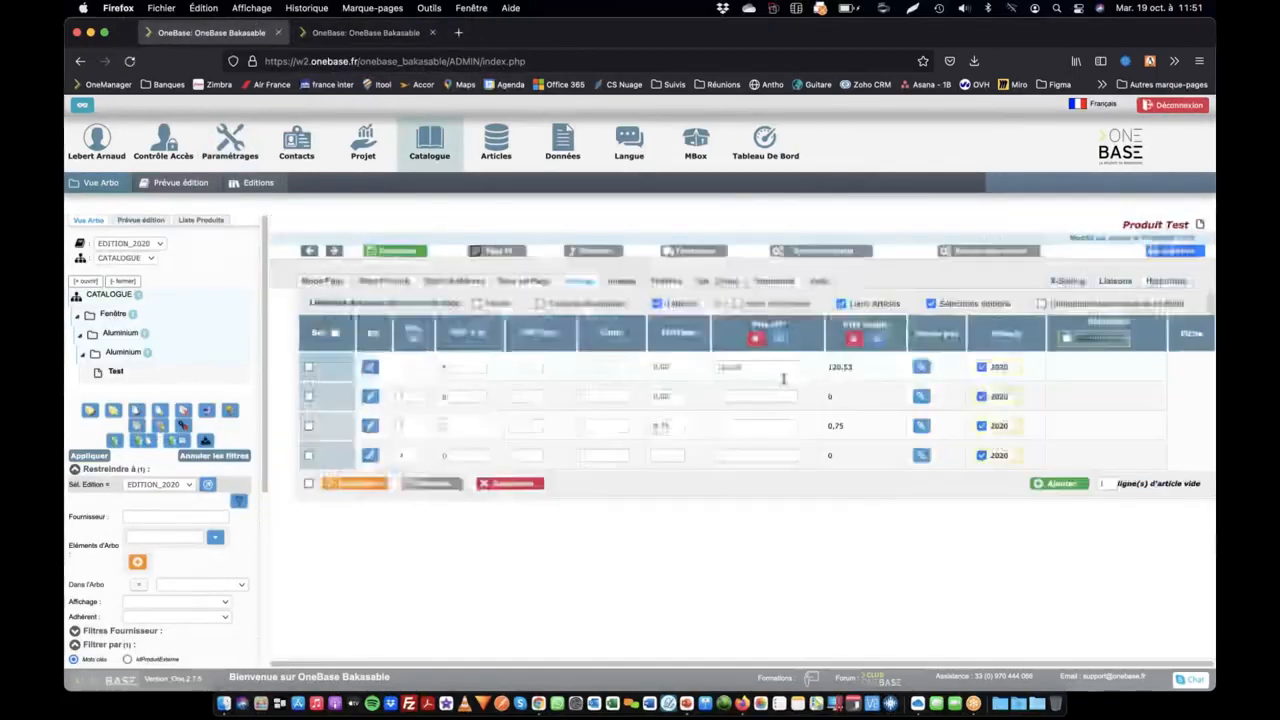
{"action": "left_click_drag", "start_coordinate": [717, 367], "coordinate": [744, 366]}
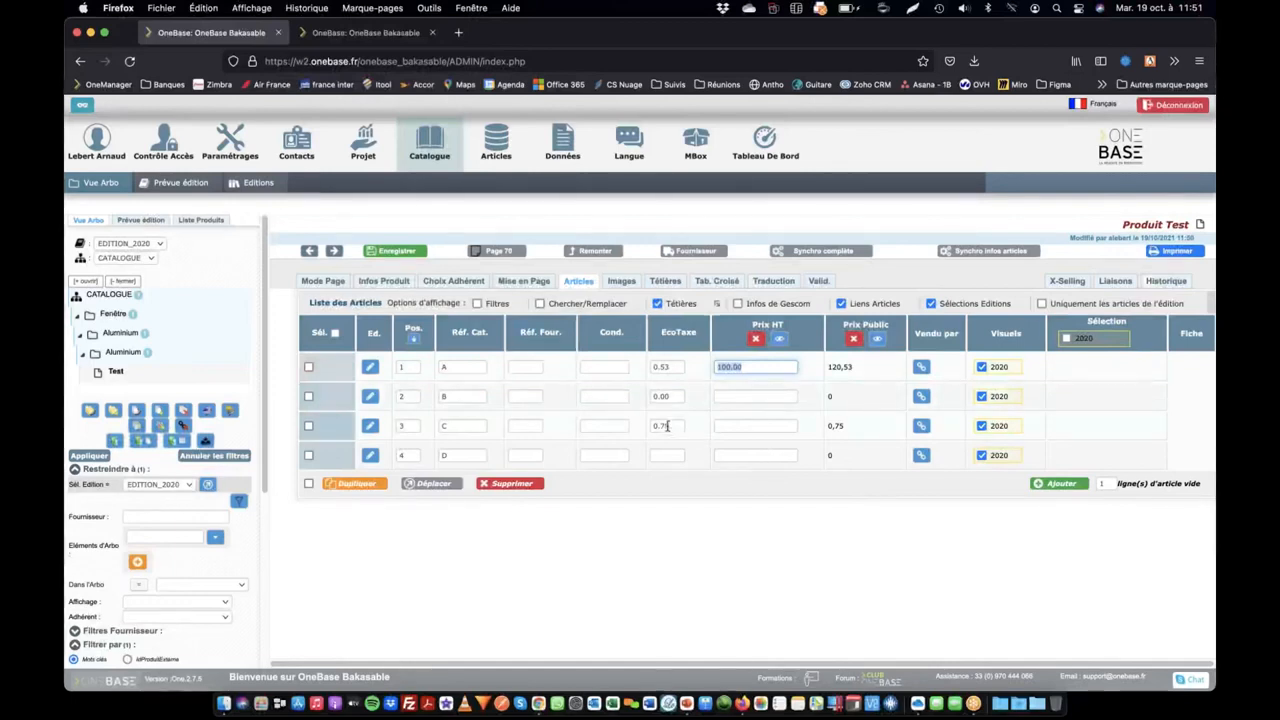
{"action": "left_click", "coordinate": [749, 425]}
{"action": "left_click", "coordinate": [845, 425]}
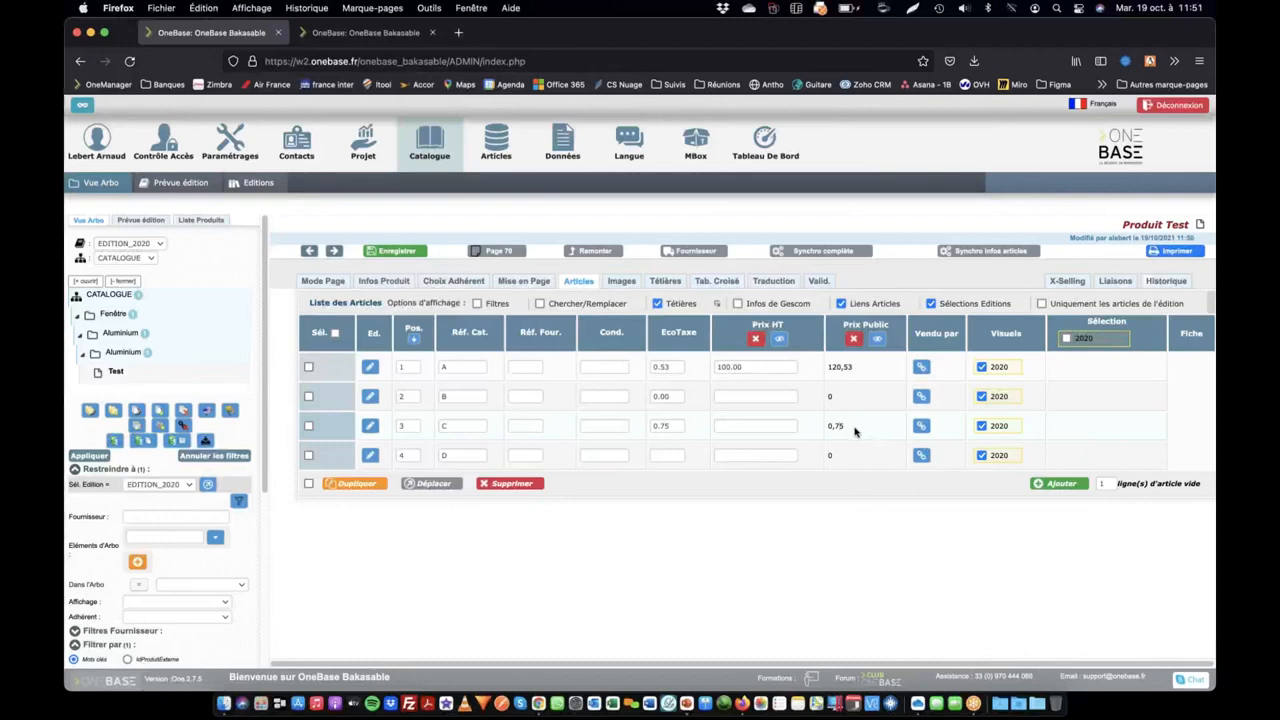
Set the Prix HT of article C to 175 and save the article list
{"action": "left_click", "coordinate": [764, 424]}
{"action": "type", "text": "175"}
{"action": "key", "text": "Return"}
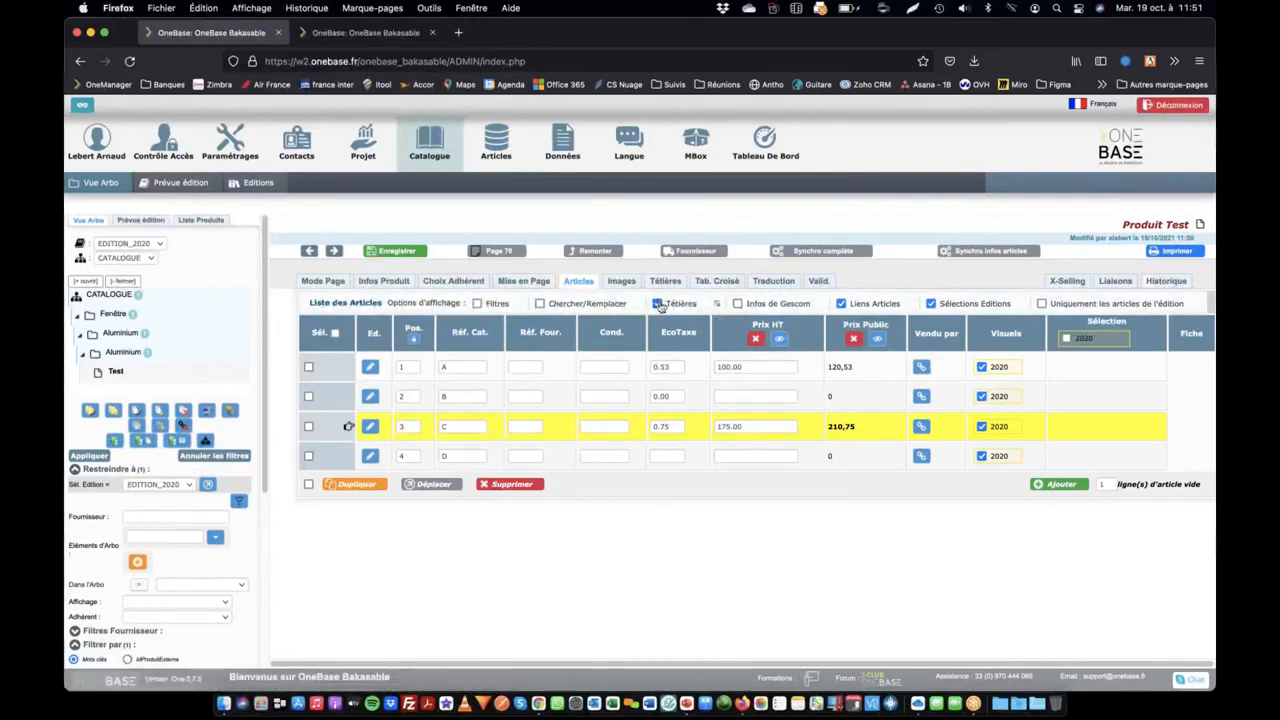
{"action": "left_click", "coordinate": [659, 305]}
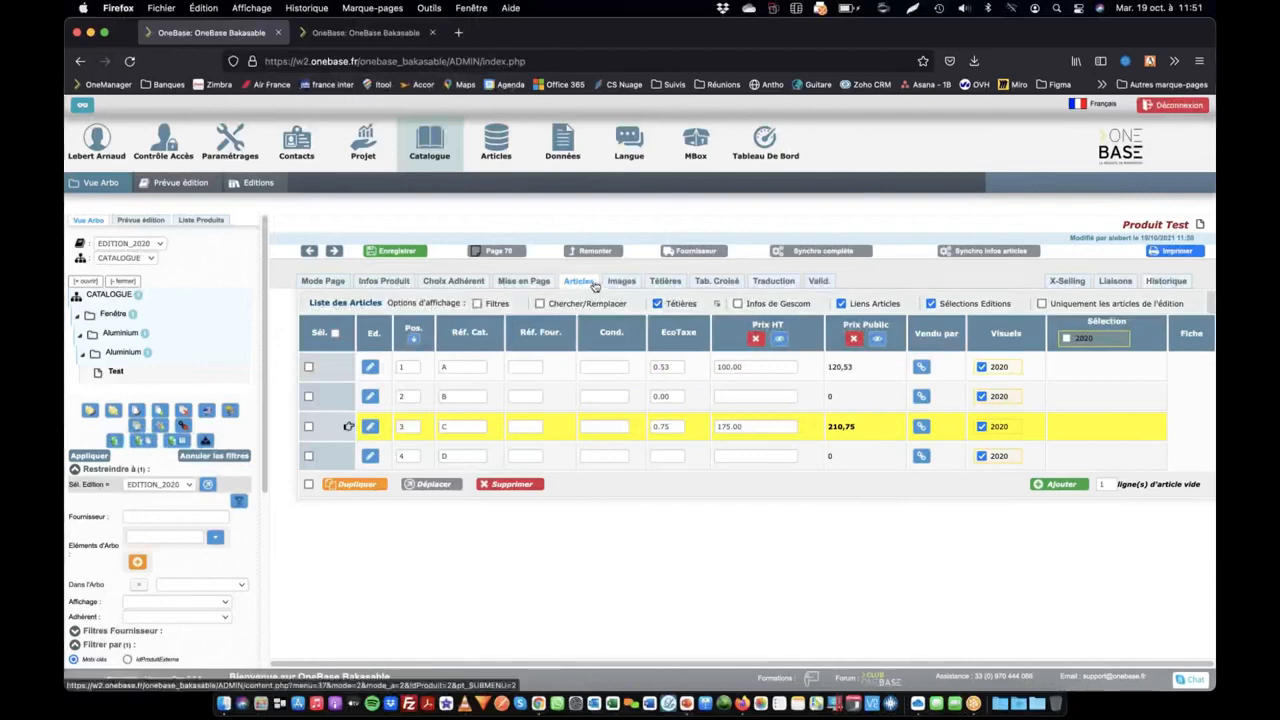
Add the HAUTEUR, LARGEUR and LONGUEUR characteristics together as new headers of the Test product
{"action": "left_click", "coordinate": [676, 282]}
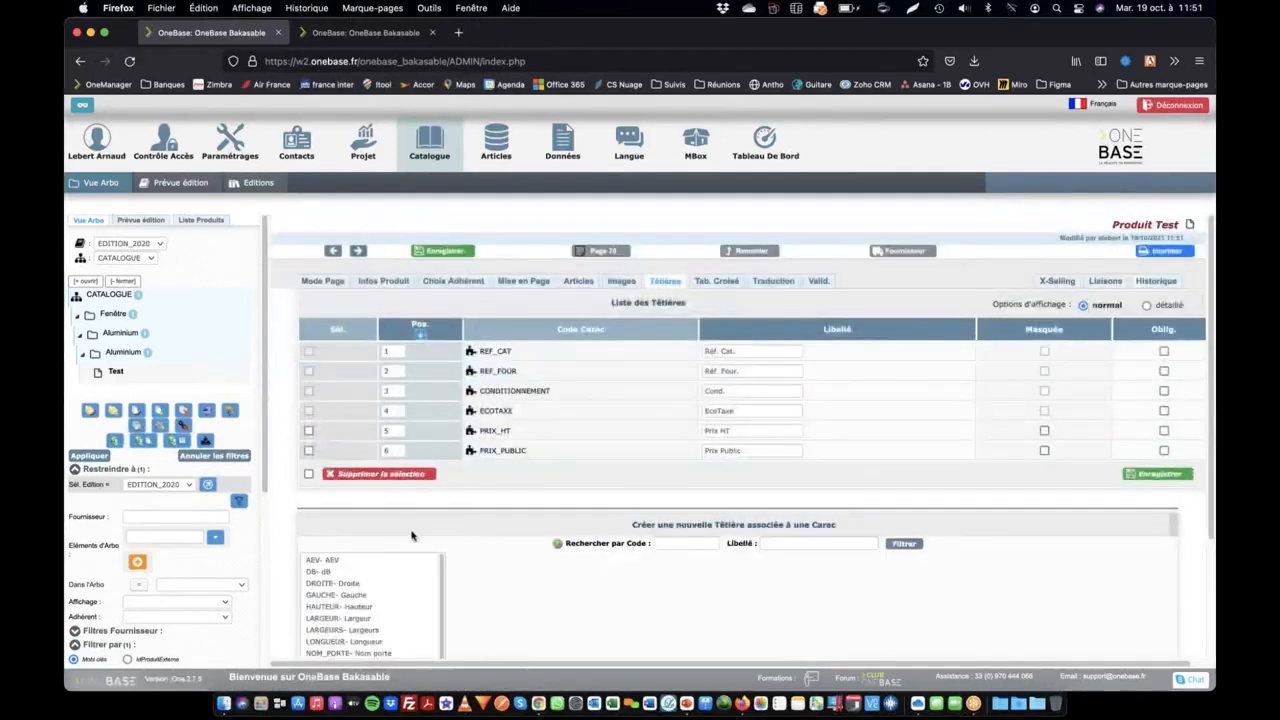
{"action": "scroll", "coordinate": [399, 572], "scroll_direction": "down", "scroll_amount": 2}
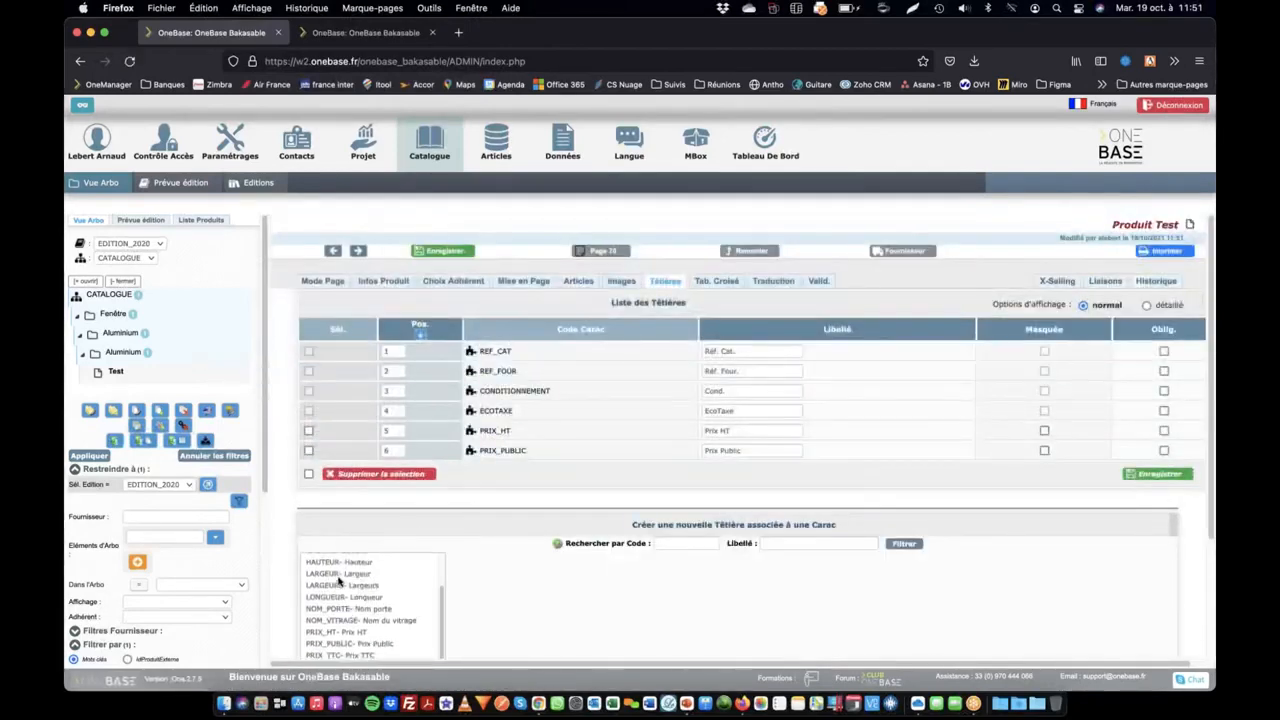
{"action": "left_click", "coordinate": [355, 574]}
{"action": "left_click", "coordinate": [347, 597]}
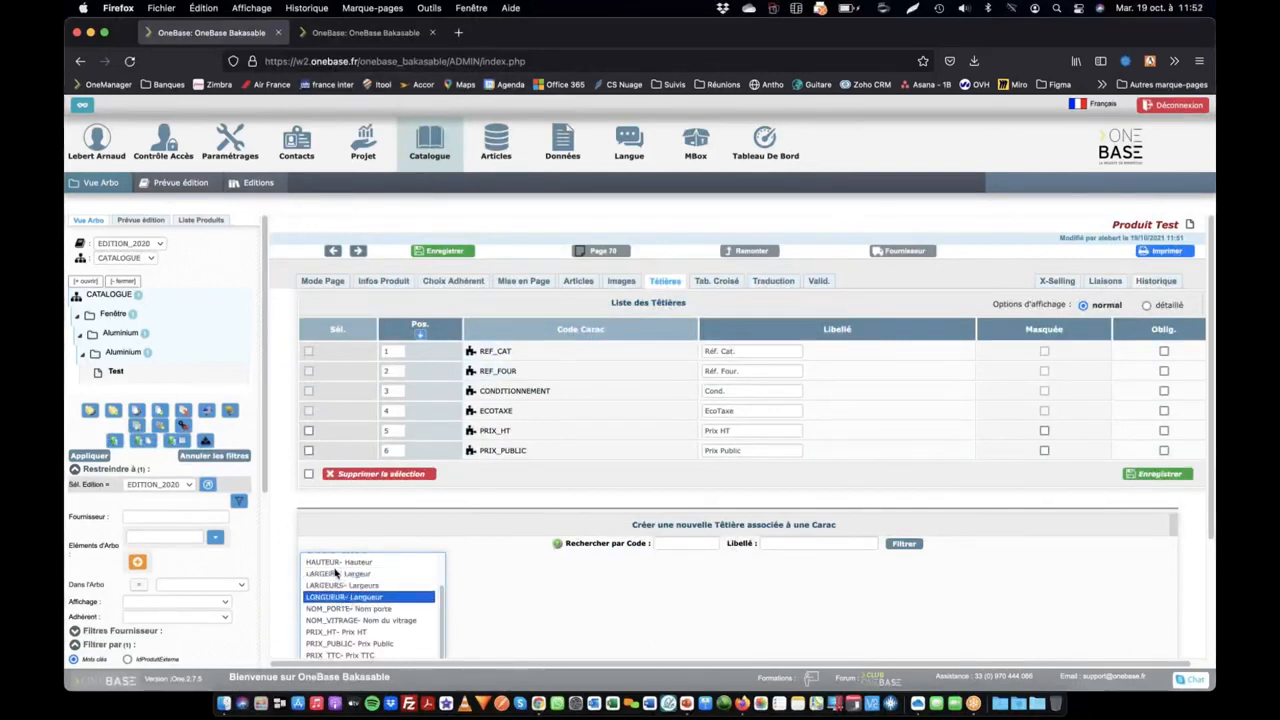
{"action": "left_click", "coordinate": [335, 575], "text": "shift"}
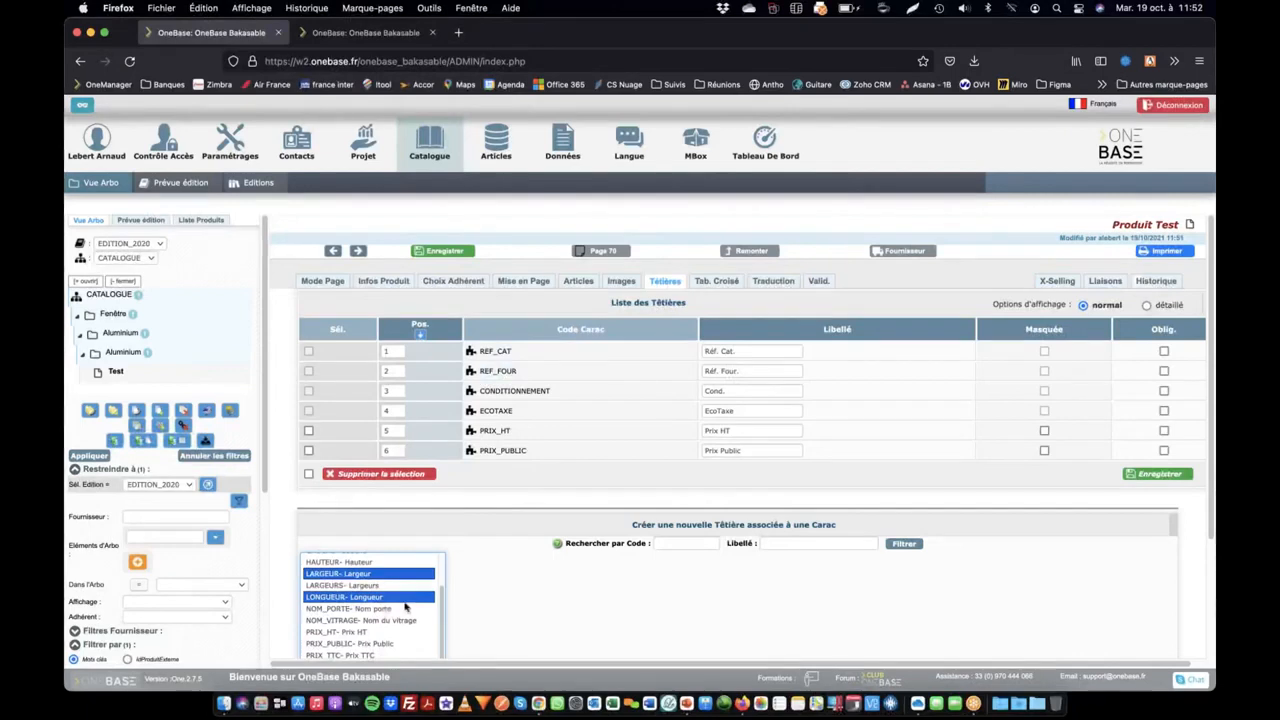
{"action": "scroll", "coordinate": [405, 607], "scroll_direction": "down", "scroll_amount": 2}
{"action": "scroll", "coordinate": [405, 607], "scroll_direction": "up", "scroll_amount": 3}
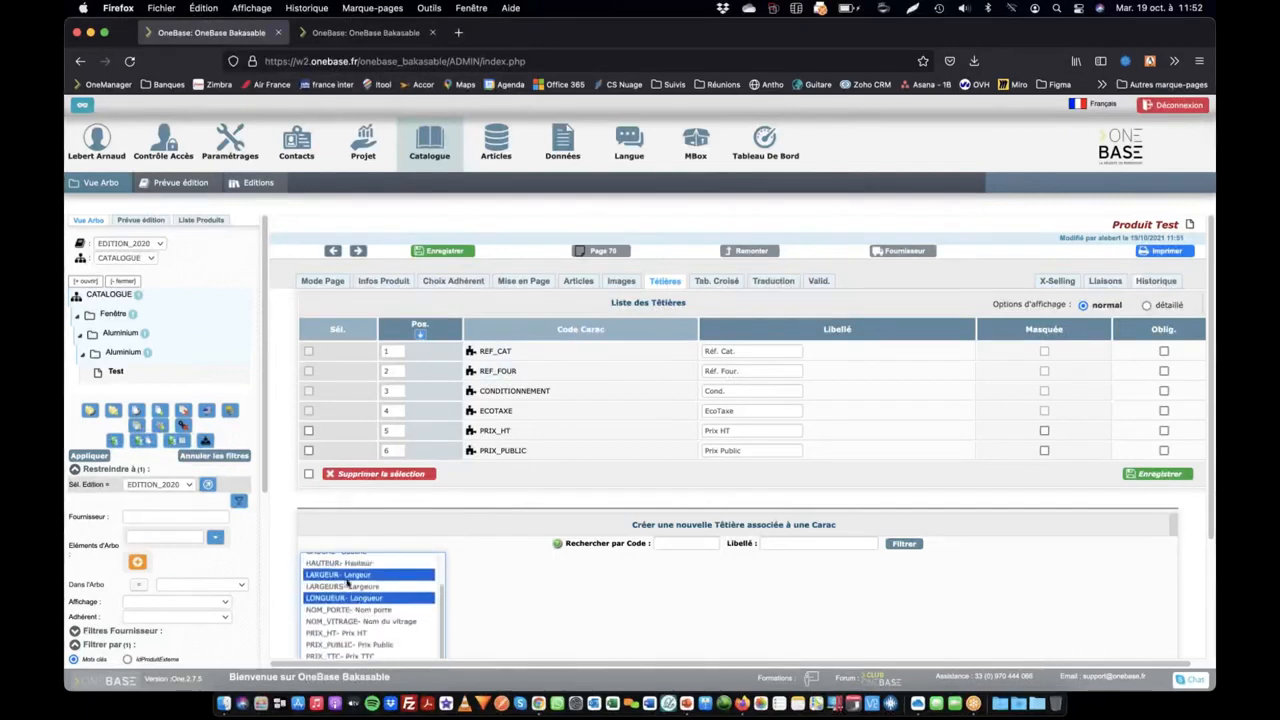
{"action": "scroll", "coordinate": [348, 601], "scroll_direction": "down", "scroll_amount": 2}
{"action": "scroll", "coordinate": [342, 605], "scroll_direction": "up", "scroll_amount": 4}
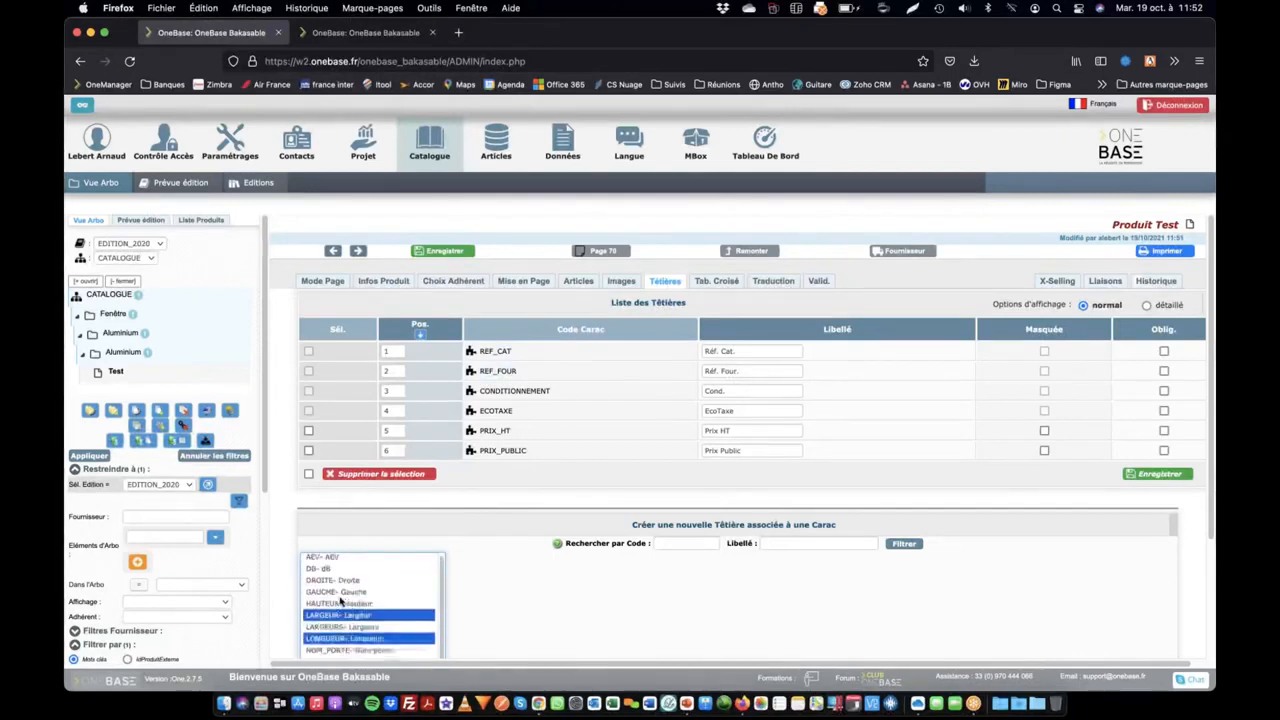
{"action": "left_click", "coordinate": [342, 604], "text": "super"}
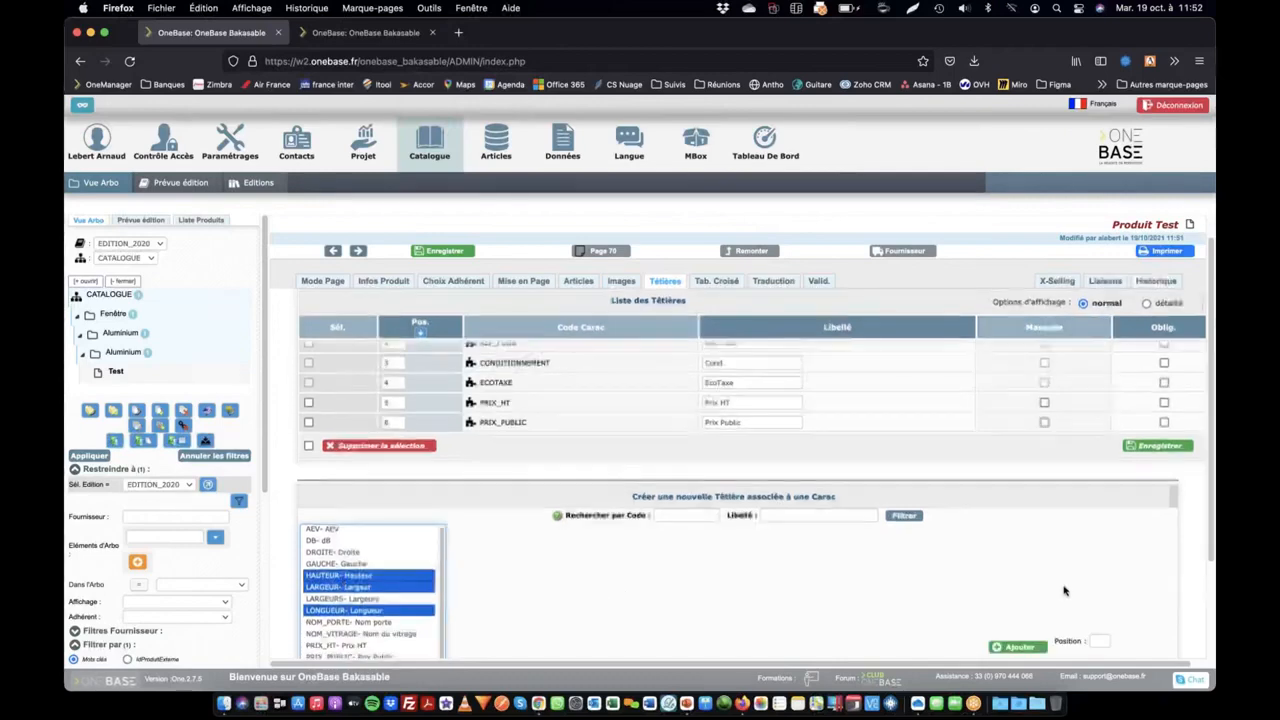
{"action": "left_click", "coordinate": [1015, 647]}
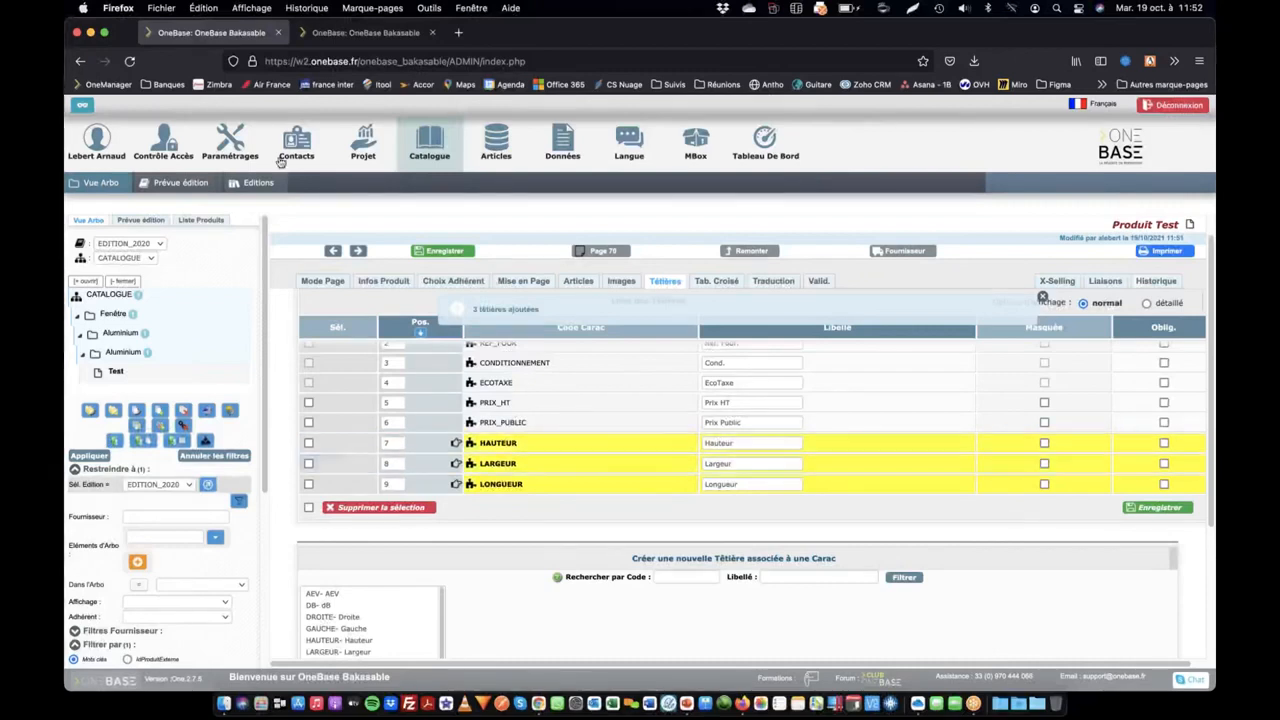
Start a new article characteristic with the code VOLUME and the display label Volume
{"action": "left_click", "coordinate": [386, 31]}
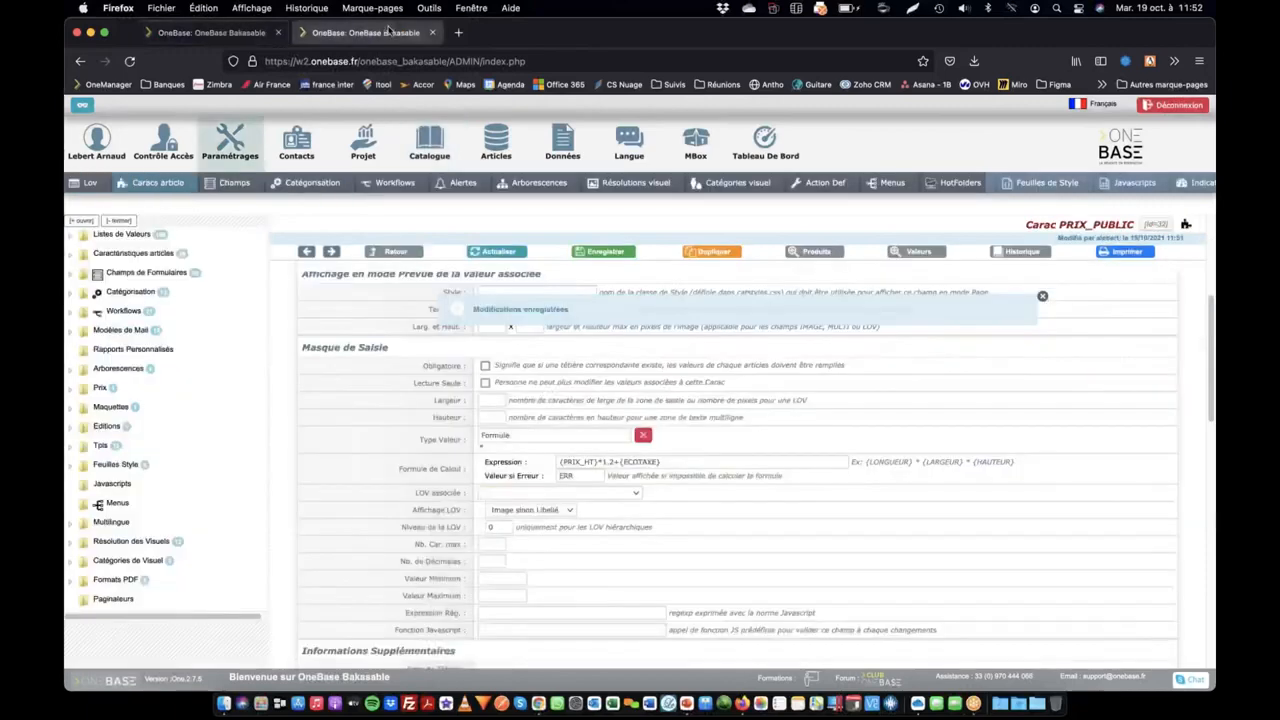
{"action": "left_click", "coordinate": [170, 183]}
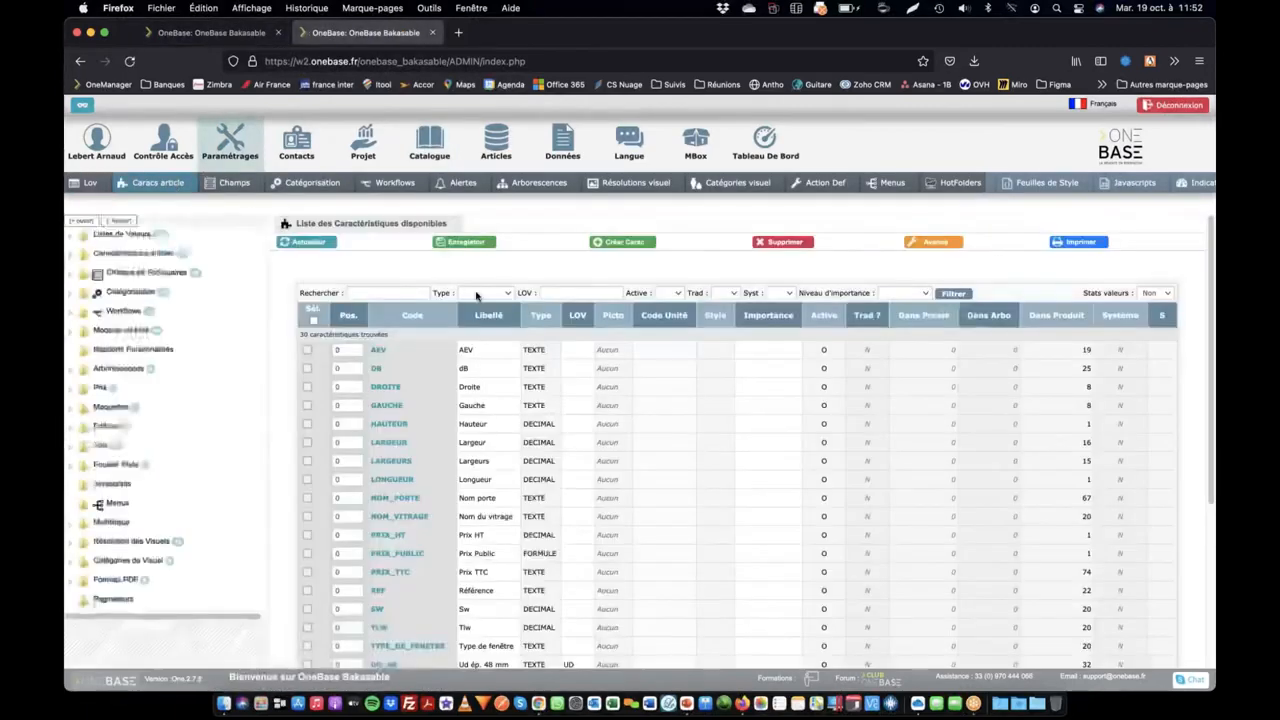
{"action": "left_click", "coordinate": [622, 242]}
{"action": "left_click", "coordinate": [541, 327]}
{"action": "type", "text": "VAL"}
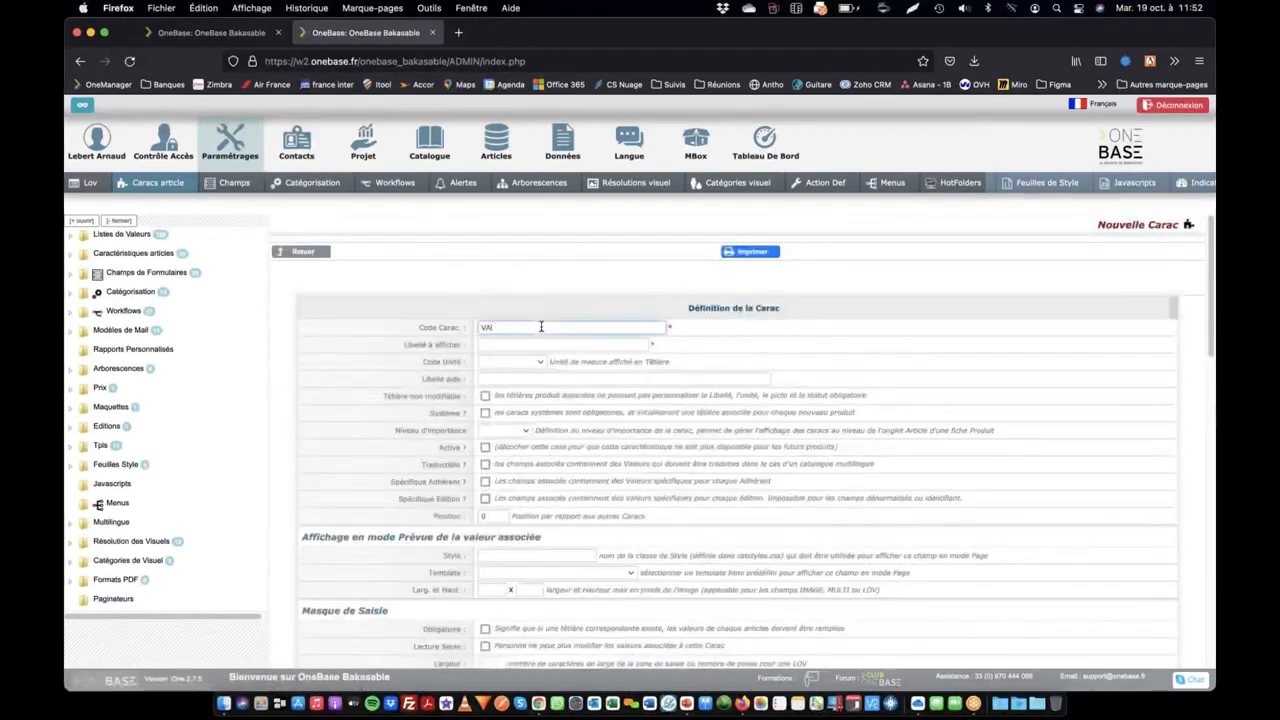
{"action": "key", "text": "BackSpace"}
{"action": "key", "text": "BackSpace"}
{"action": "type", "text": "OLUME"}
{"action": "key", "text": "Tab"}
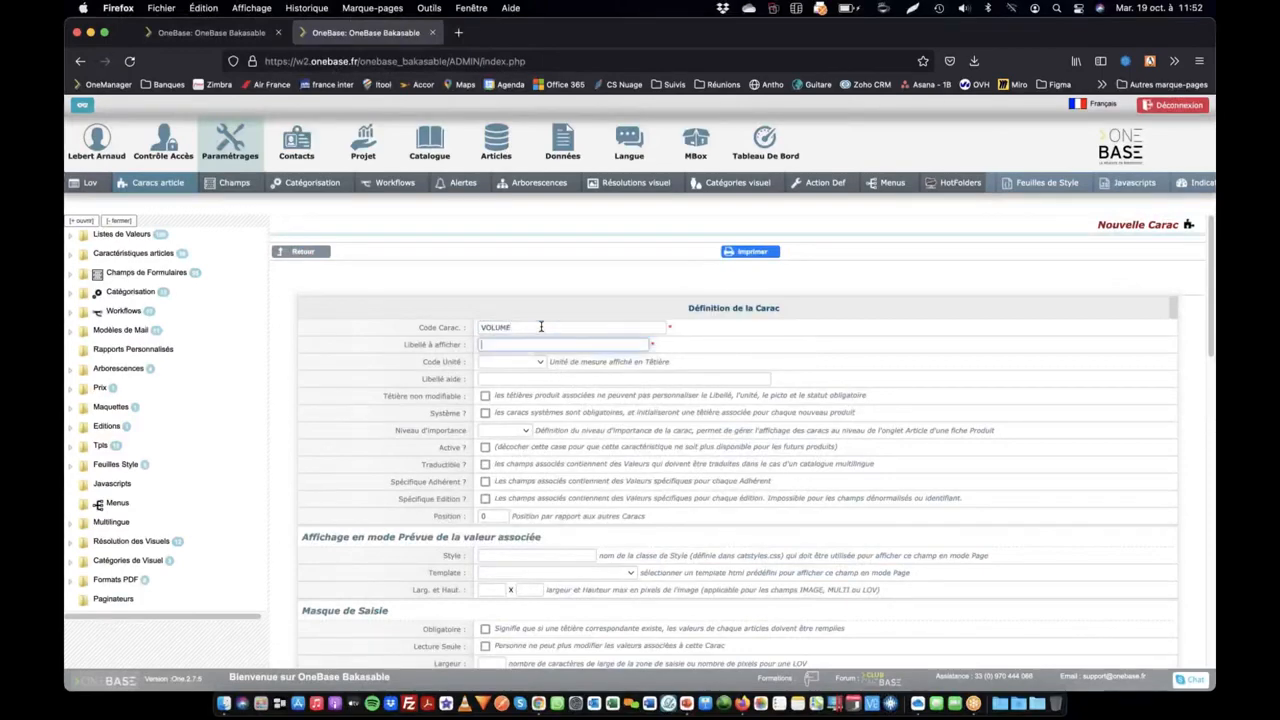
{"action": "type", "text": "Volume"}
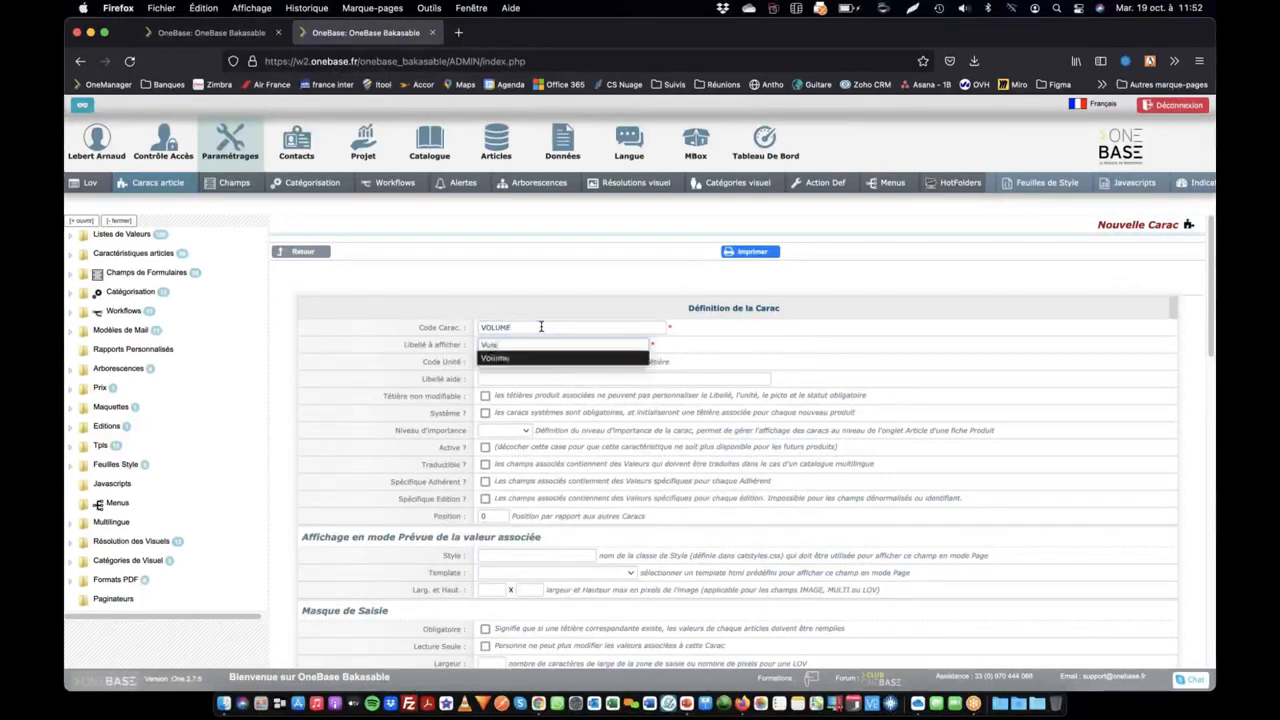
{"action": "left_click", "coordinate": [486, 448]}
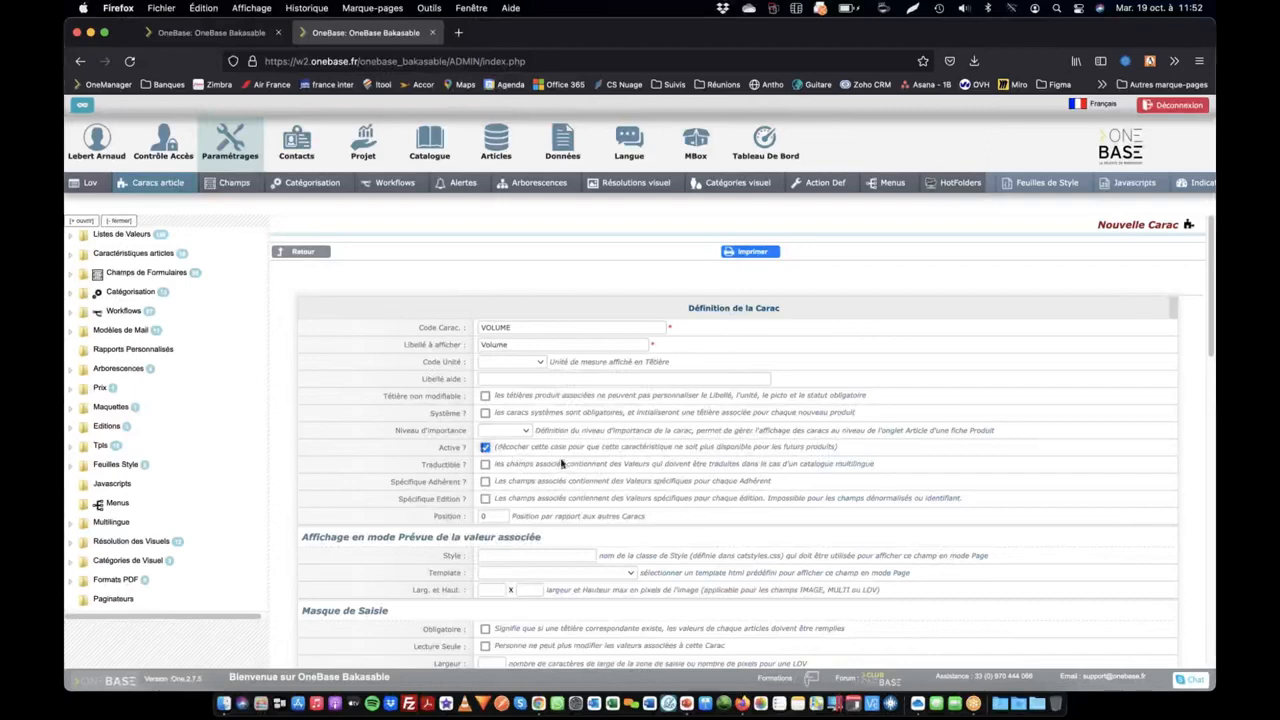
{"action": "left_click", "coordinate": [486, 449]}
Set the value type of the new VOLUME characteristic to Formule
{"action": "scroll", "coordinate": [514, 545], "scroll_direction": "down", "scroll_amount": 4}
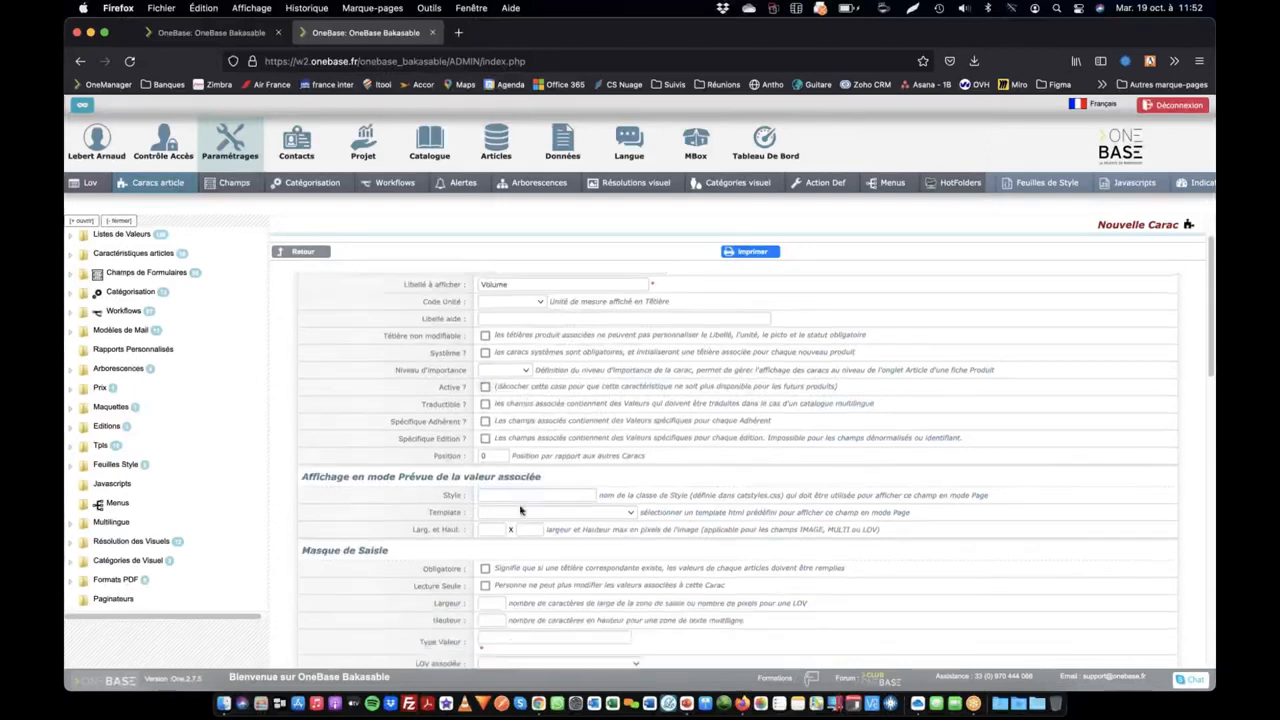
{"action": "scroll", "coordinate": [512, 540], "scroll_direction": "down", "scroll_amount": 2}
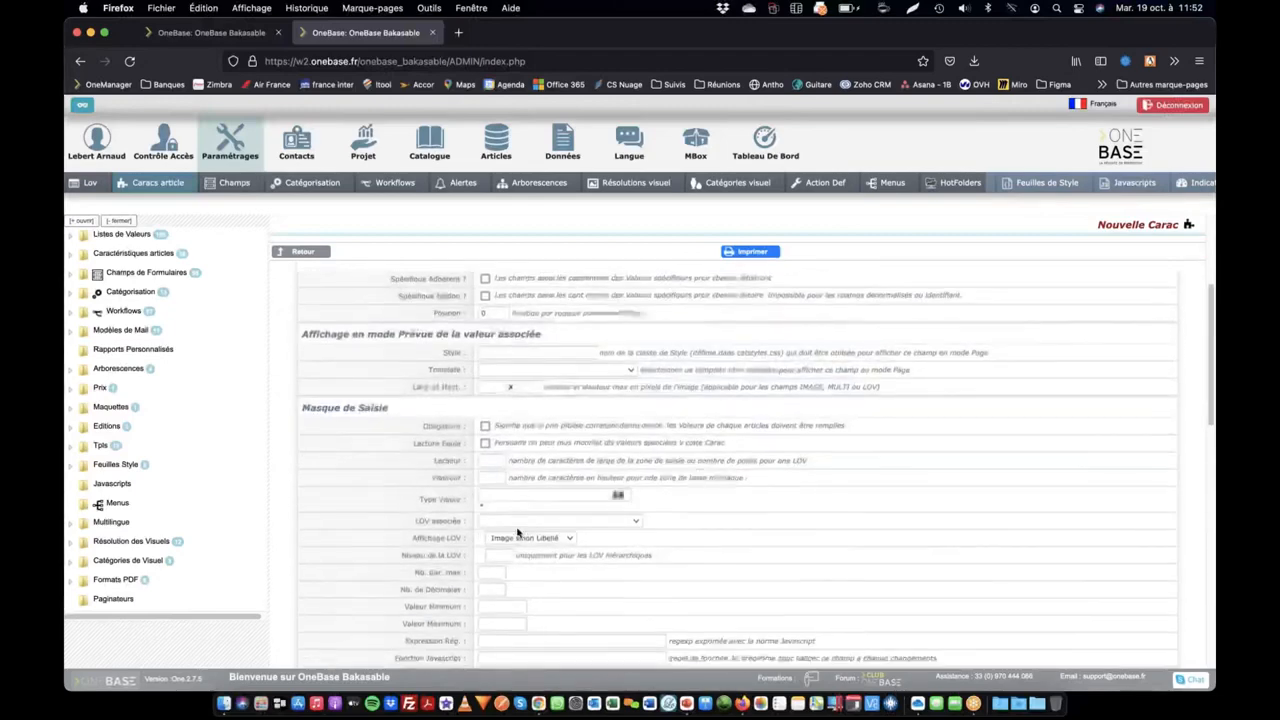
{"action": "left_click", "coordinate": [510, 469]}
{"action": "type", "text": "s"}
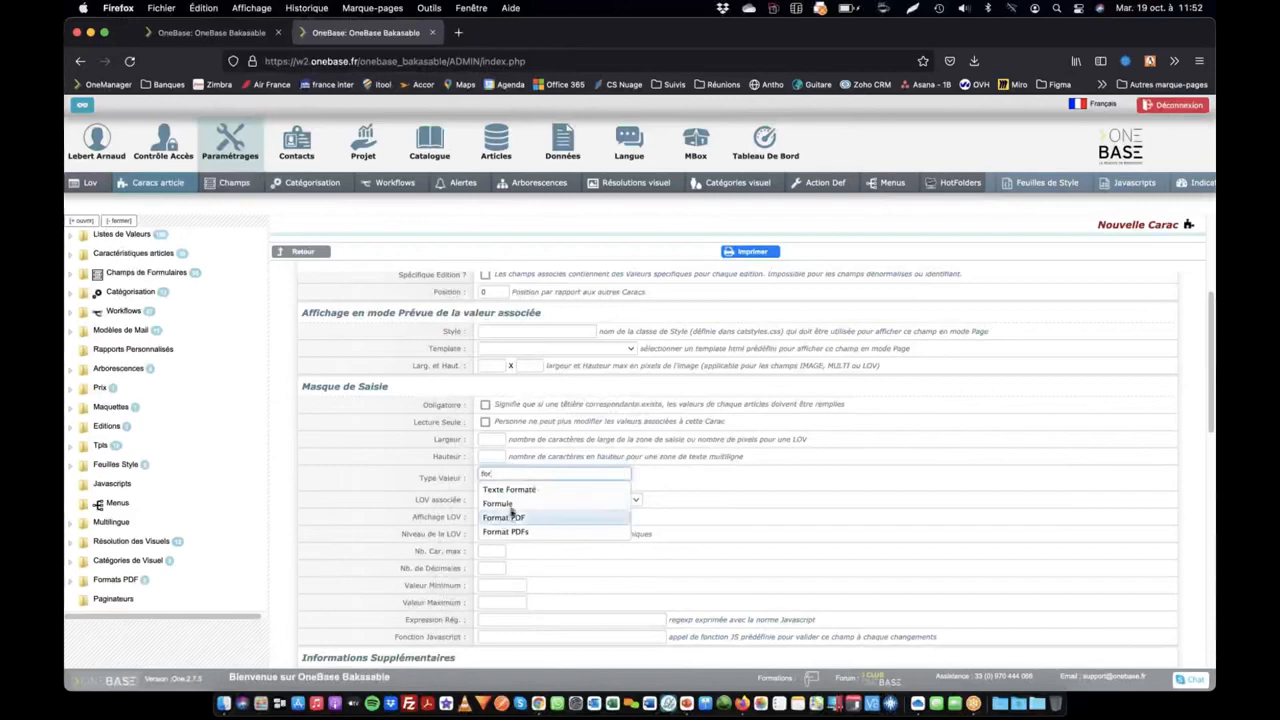
{"action": "left_click", "coordinate": [497, 503]}
Enter the calculation expression {LARGEUR}*{LONGUEUR}*{HAUTEUR} for the VOLUME characteristic and save it
{"action": "left_click", "coordinate": [618, 500]}
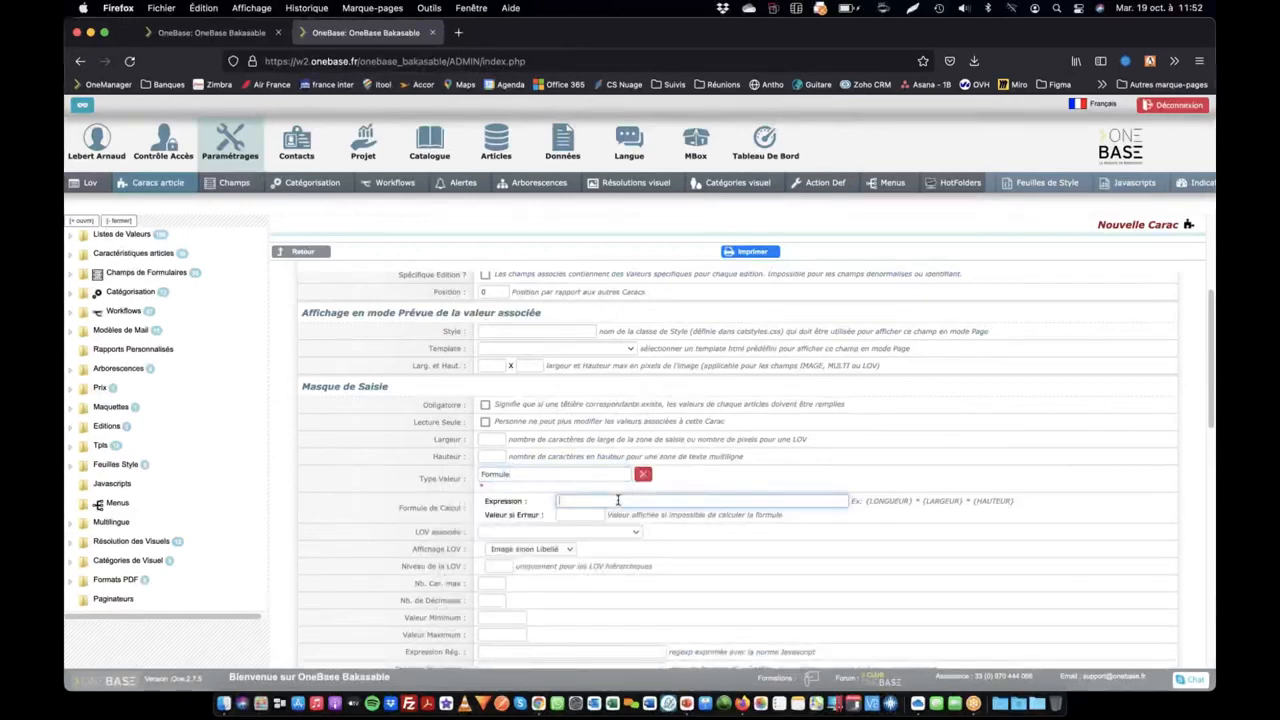
{"action": "type", "text": "{LARGEUR"}
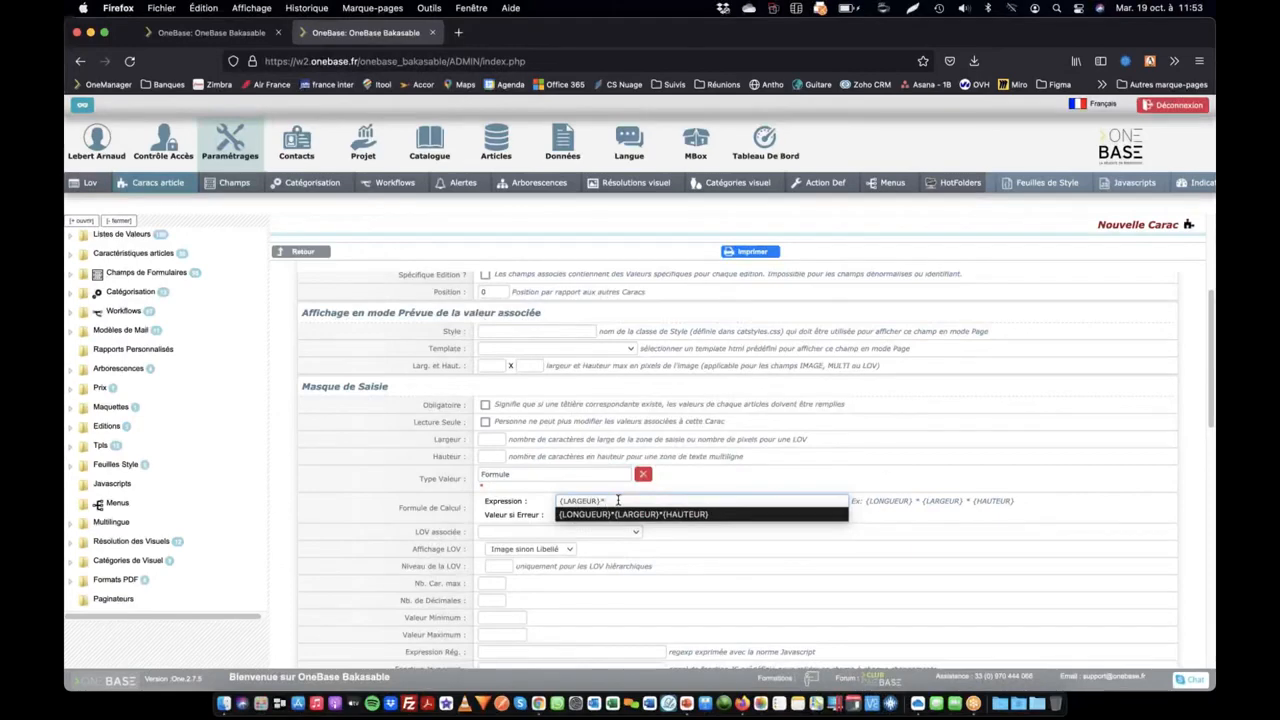
{"action": "type", "text": "*{LONGUEUR}*{HAUTEU"}
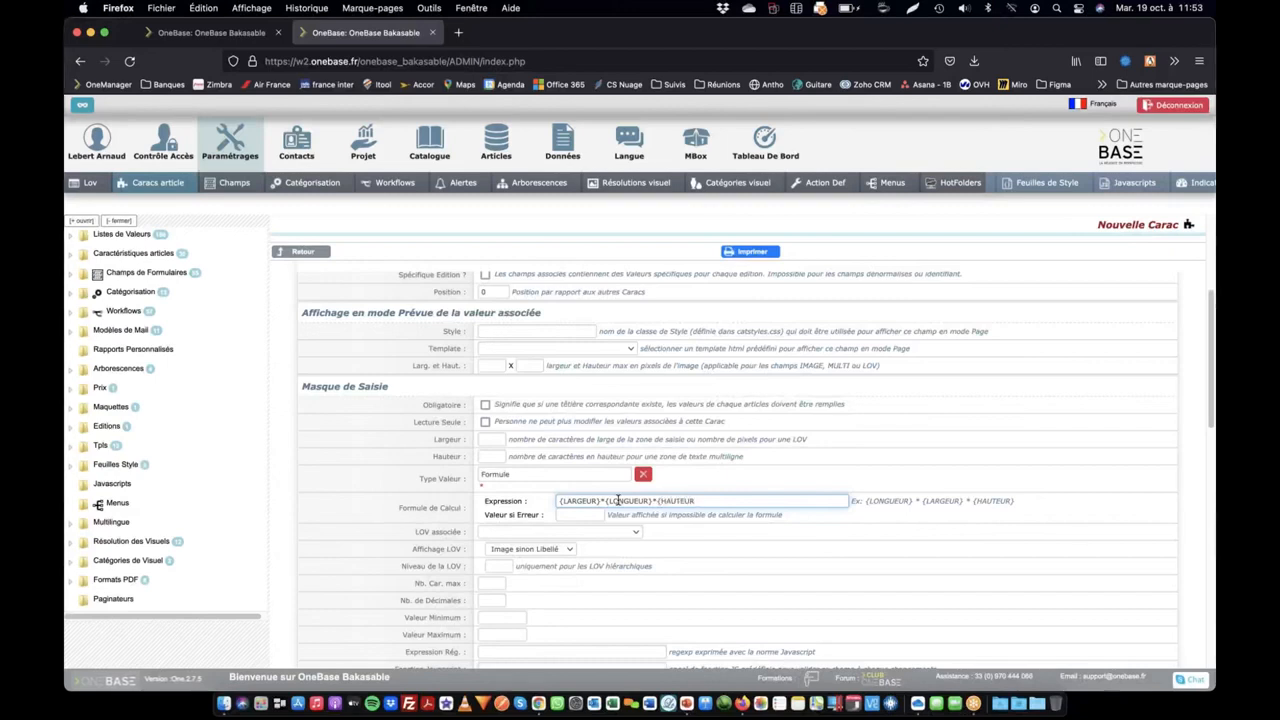
{"action": "key", "text": "Return"}
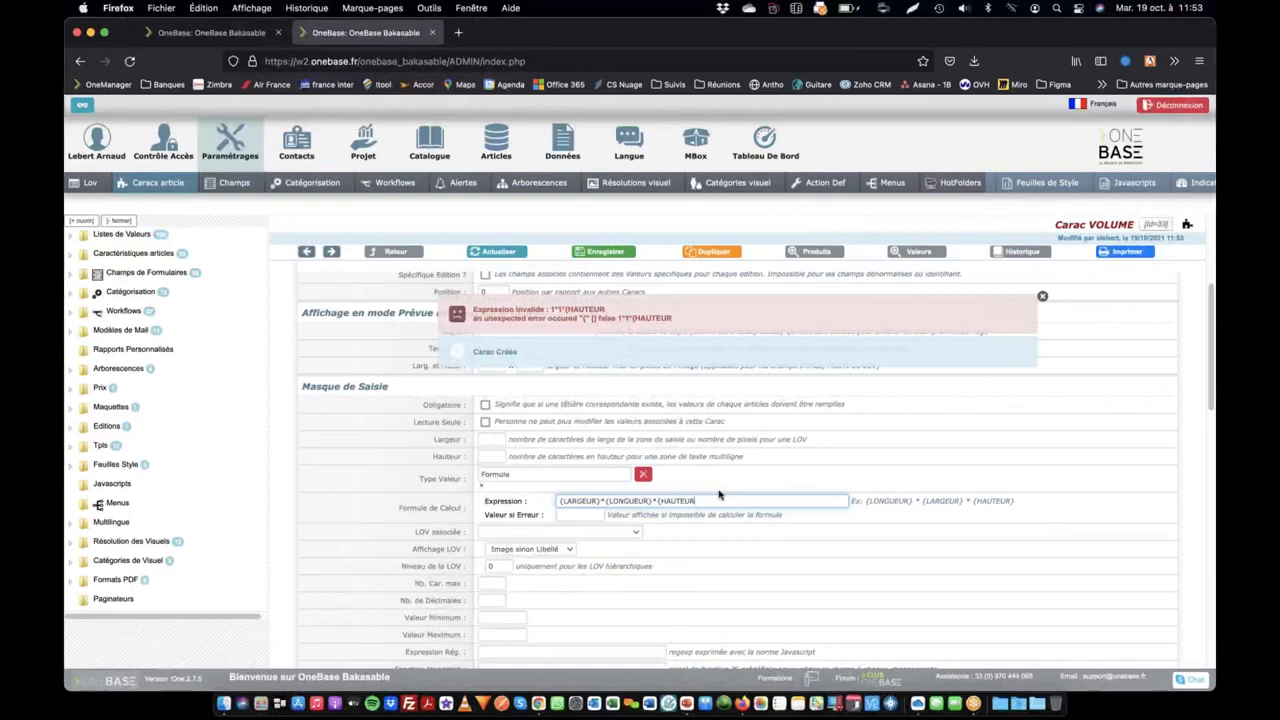
{"action": "key", "text": "Return"}
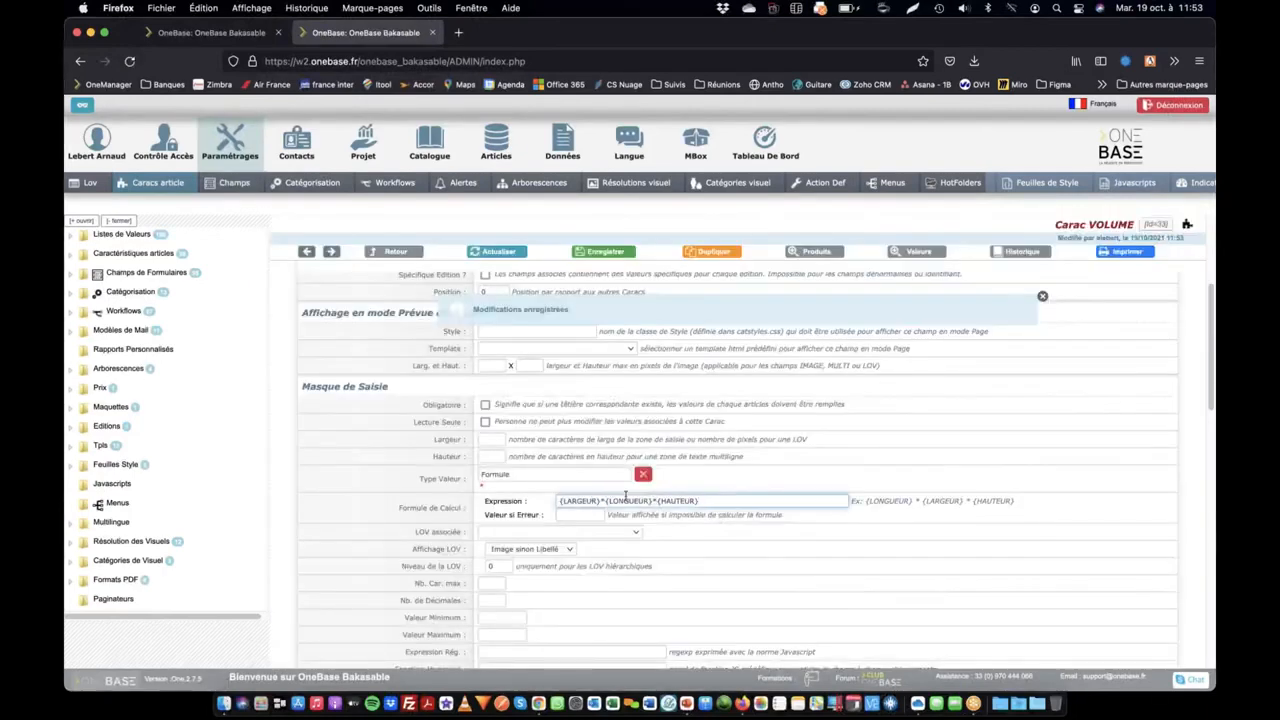
{"action": "left_click", "coordinate": [682, 503]}
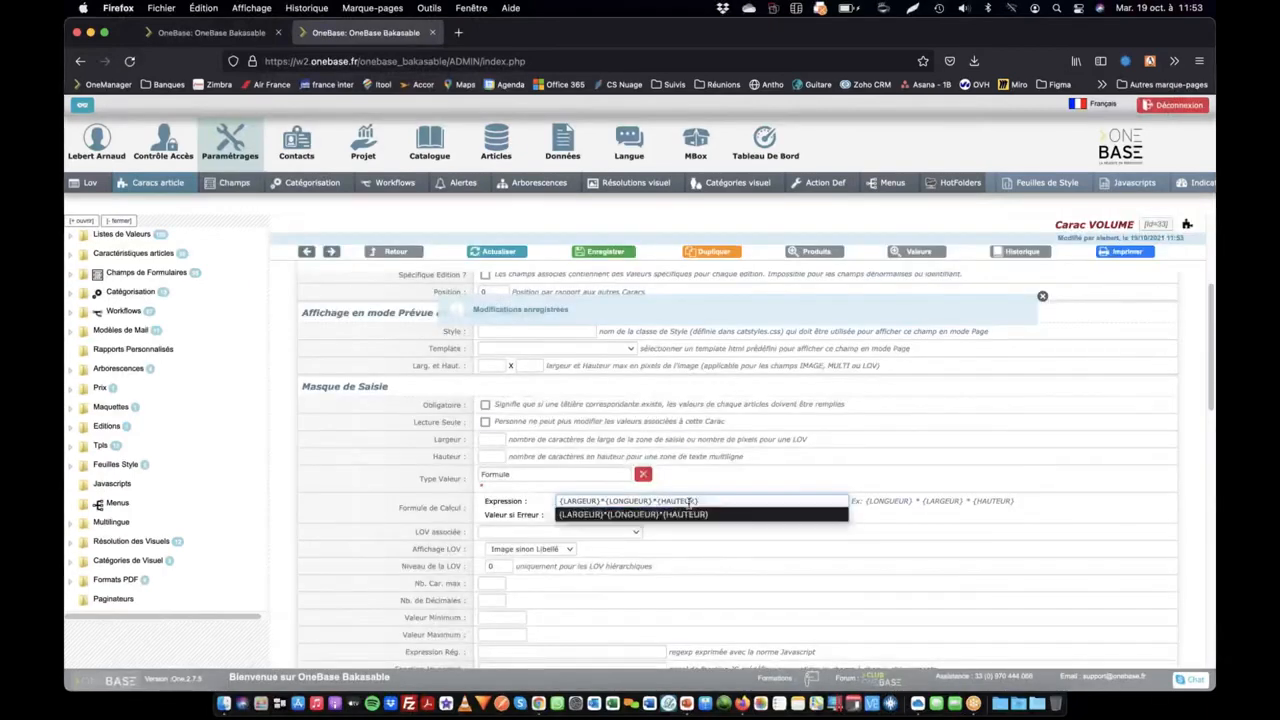
{"action": "left_click", "coordinate": [741, 500]}
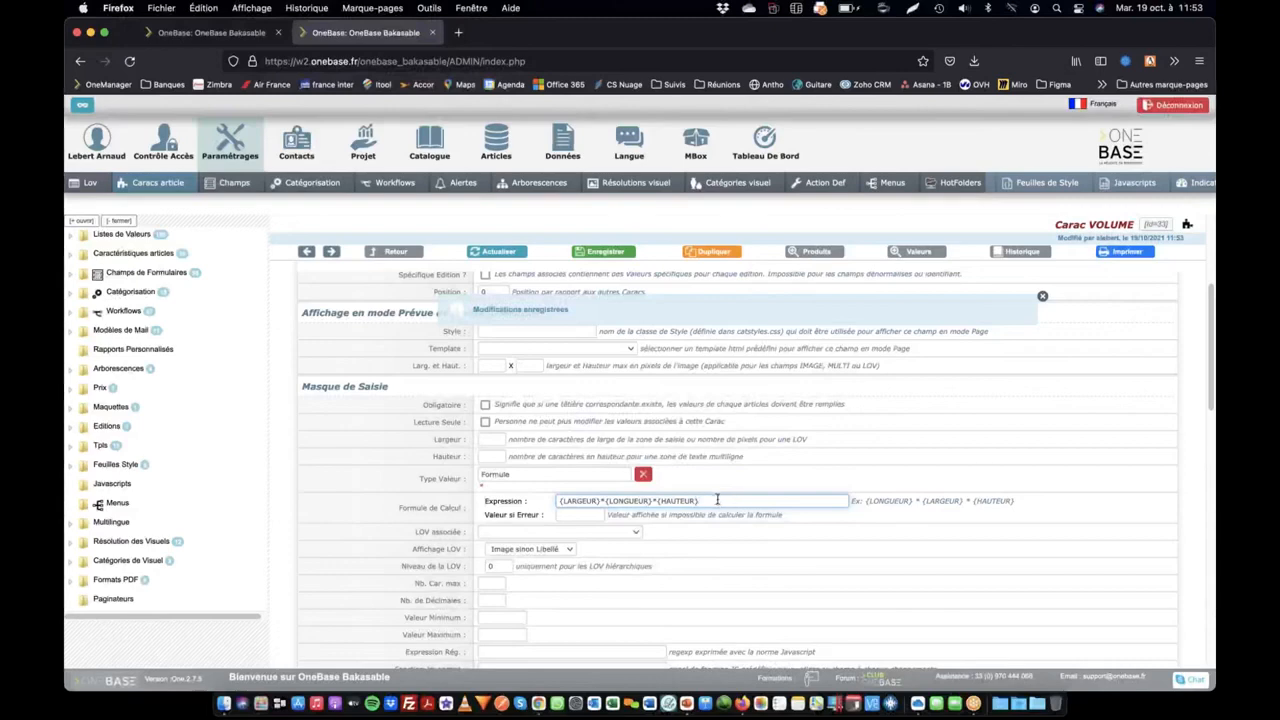
Set the VOLUME formula's fallback value on calculation error to ERR
{"action": "left_click", "coordinate": [599, 517]}
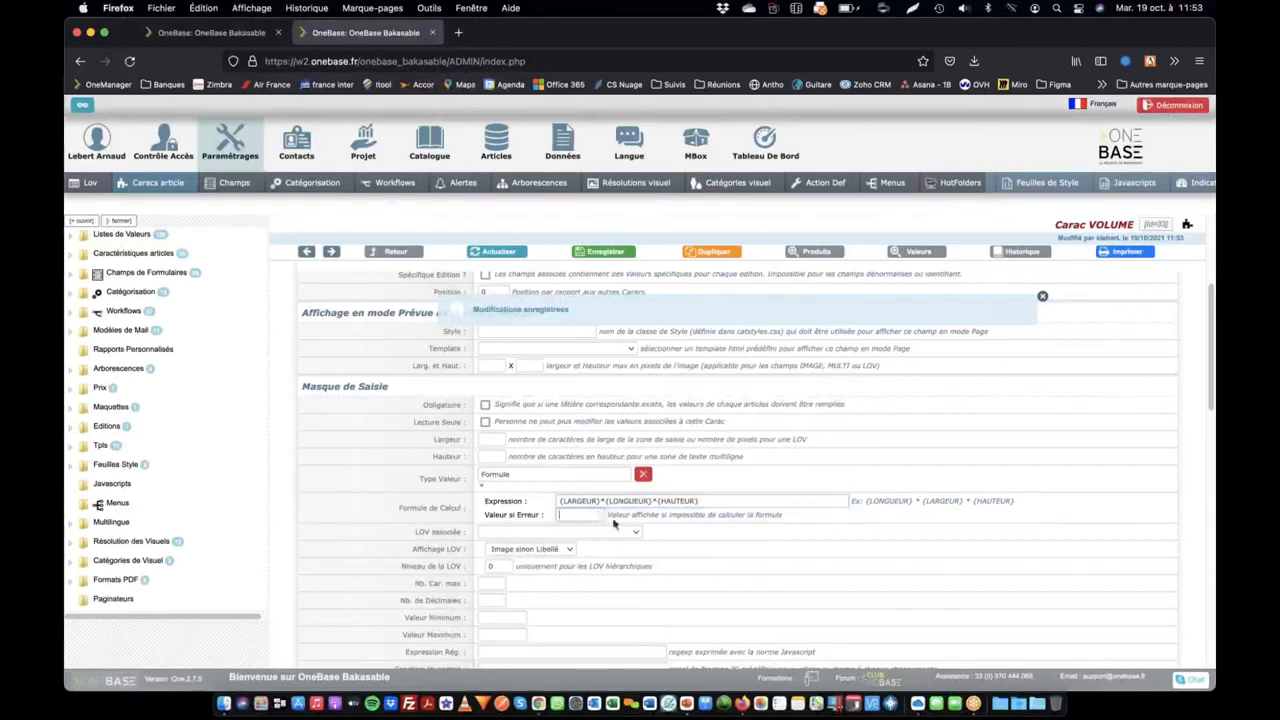
{"action": "type", "text": "ERR"}
{"action": "key", "text": "Tab"}
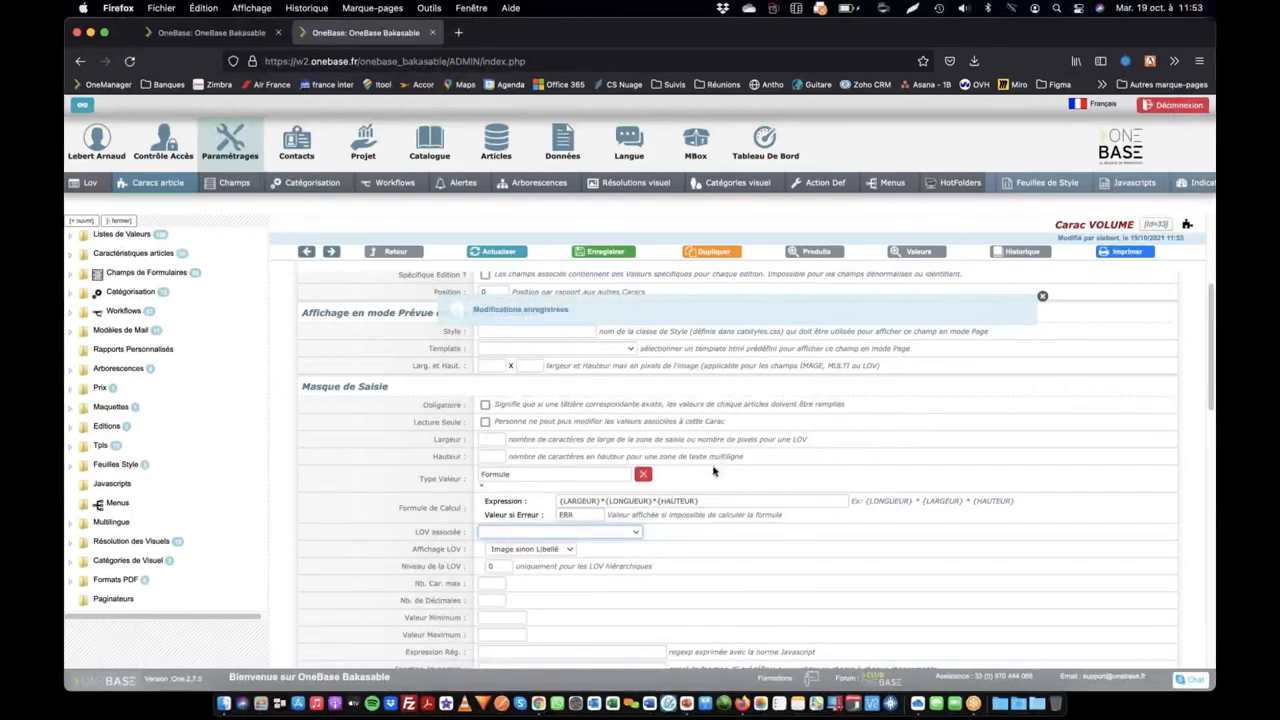
Search the characteristics available as new headers of the Test product by the code vol
{"action": "left_click", "coordinate": [241, 37]}
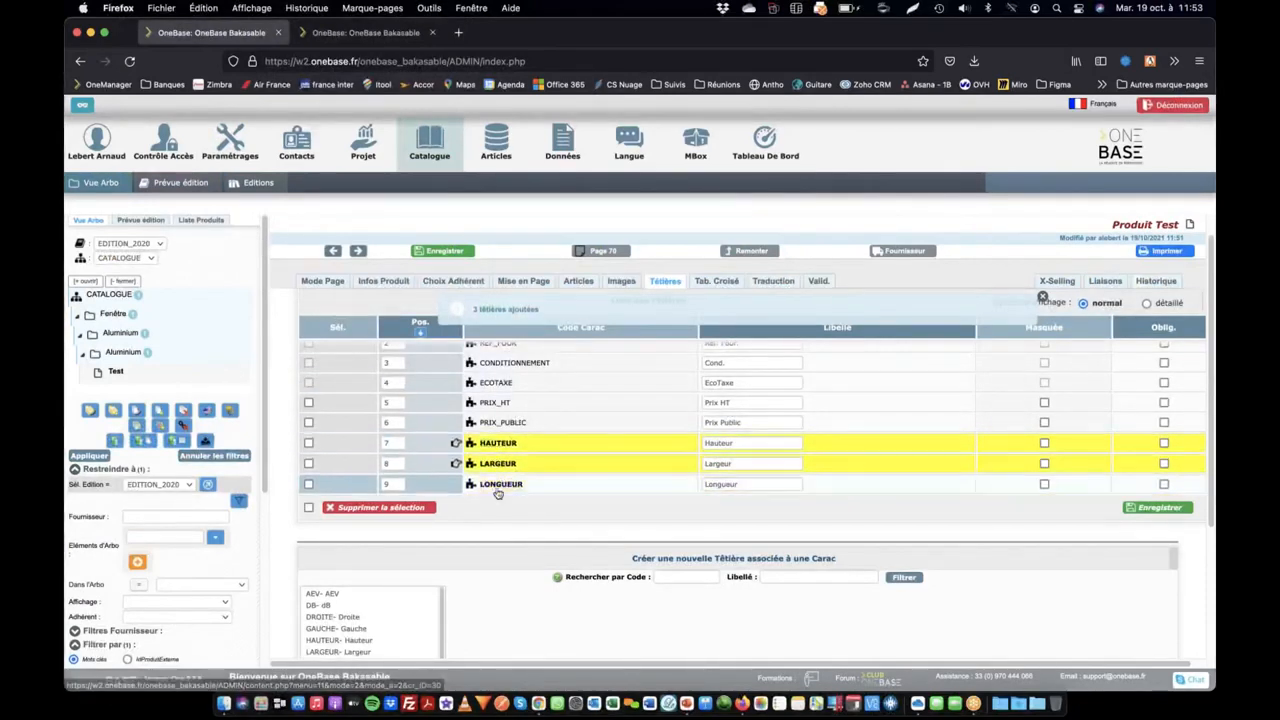
{"action": "left_click", "coordinate": [370, 34]}
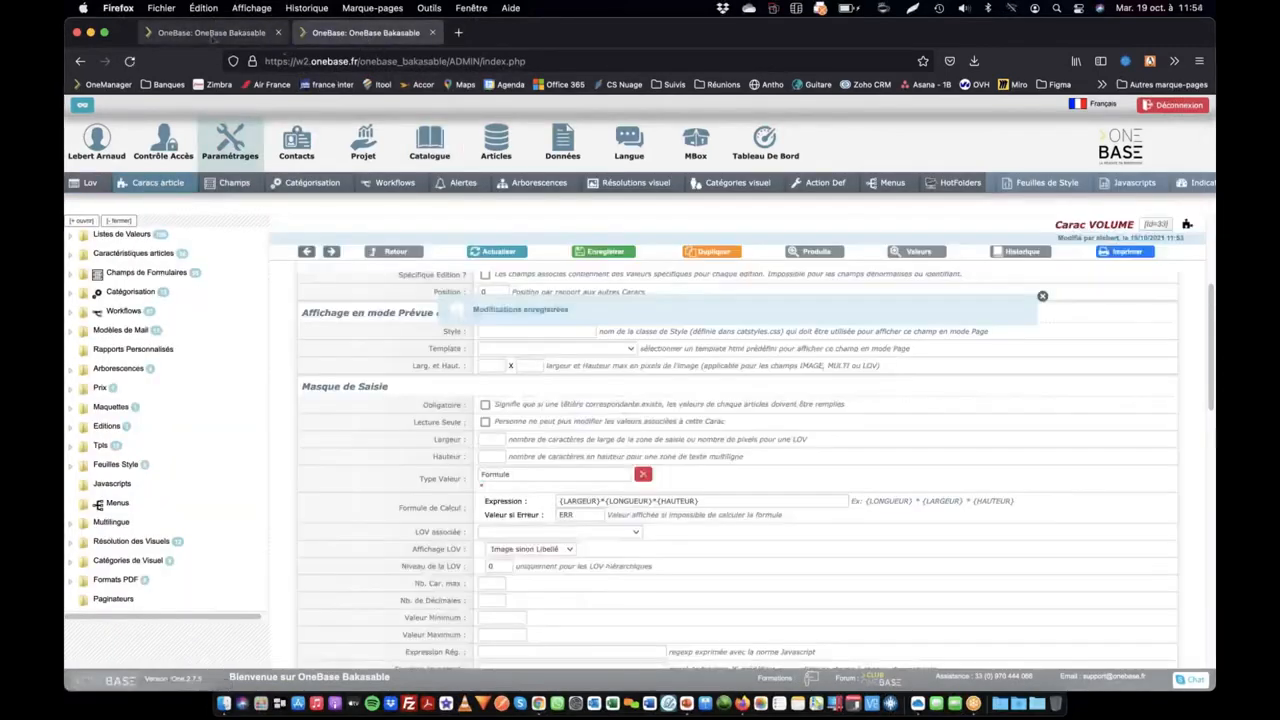
{"action": "left_click", "coordinate": [213, 35]}
{"action": "left_click", "coordinate": [665, 283]}
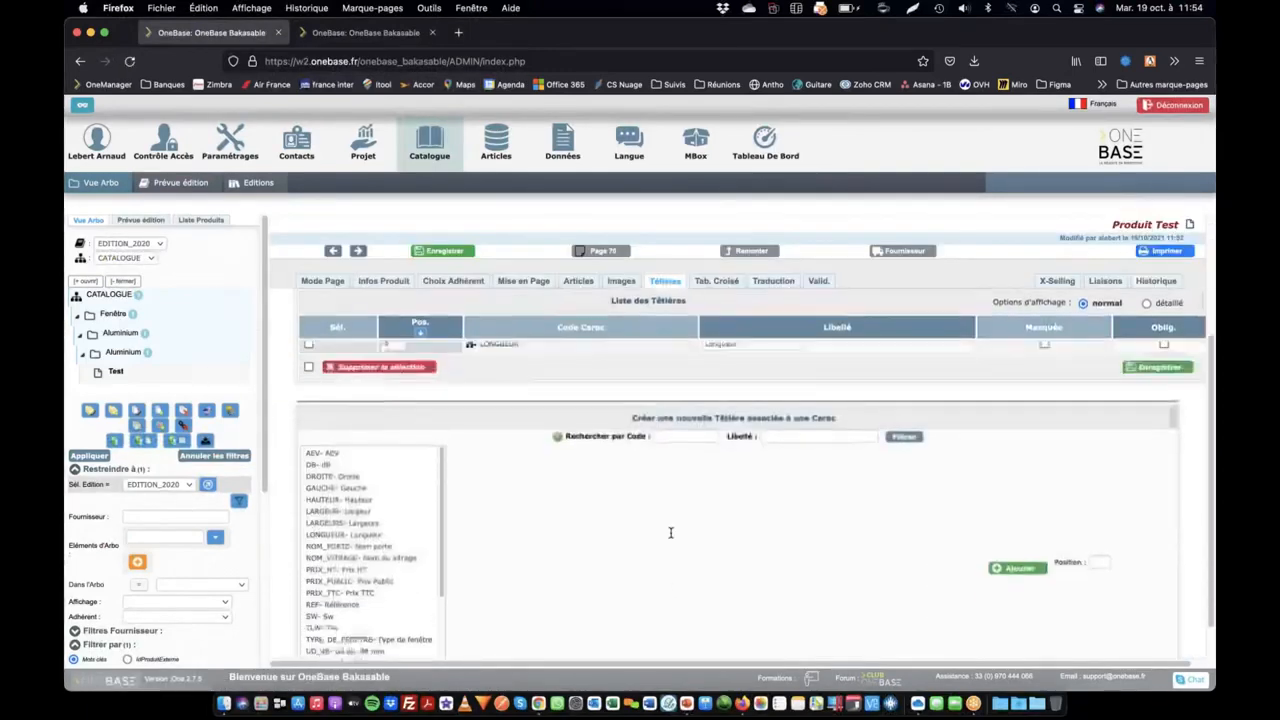
{"action": "left_click", "coordinate": [677, 536]}
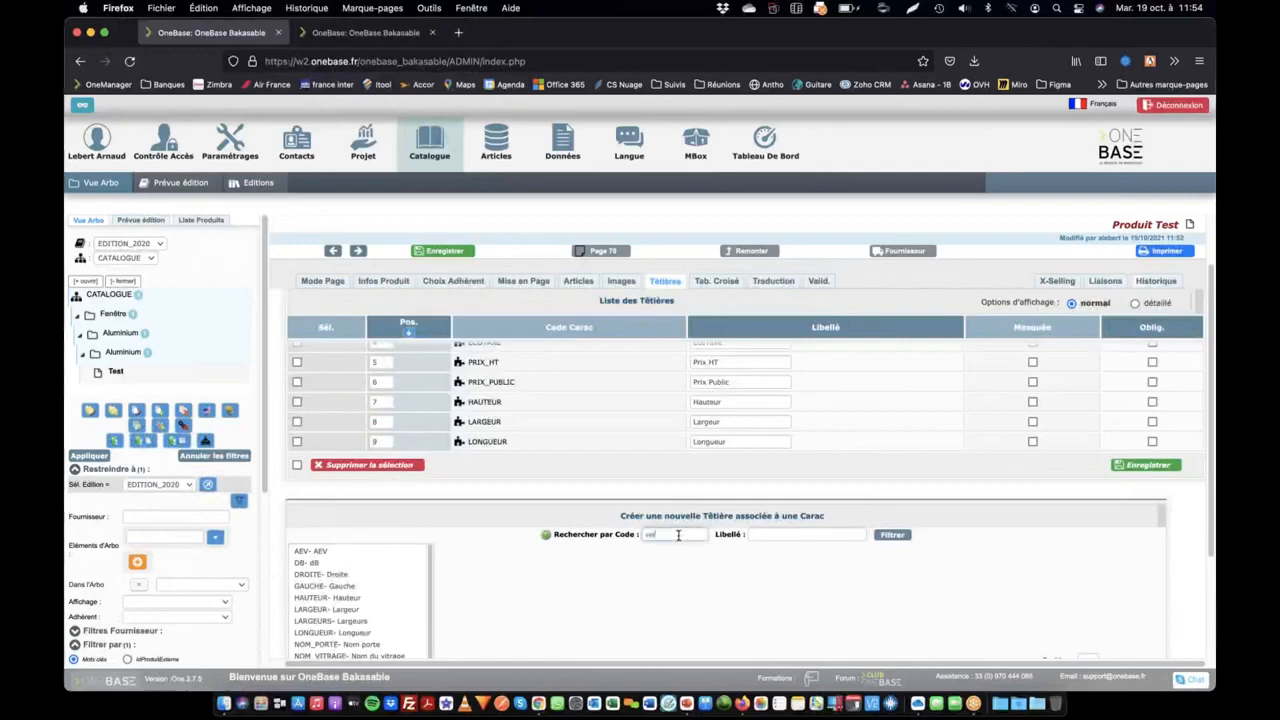
{"action": "type", "text": "vol"}
{"action": "key", "text": "Return"}
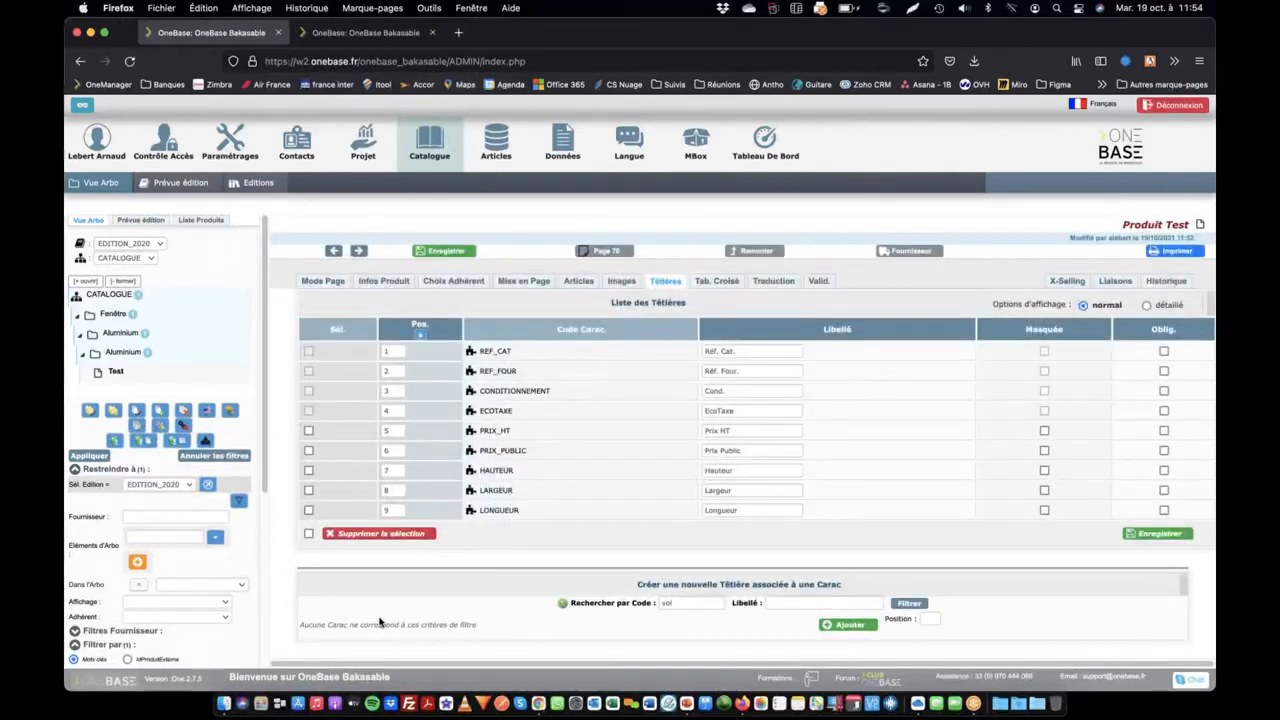
Mark the VOLUME characteristic as active and save it
{"action": "key", "text": "ctrl+Tab"}
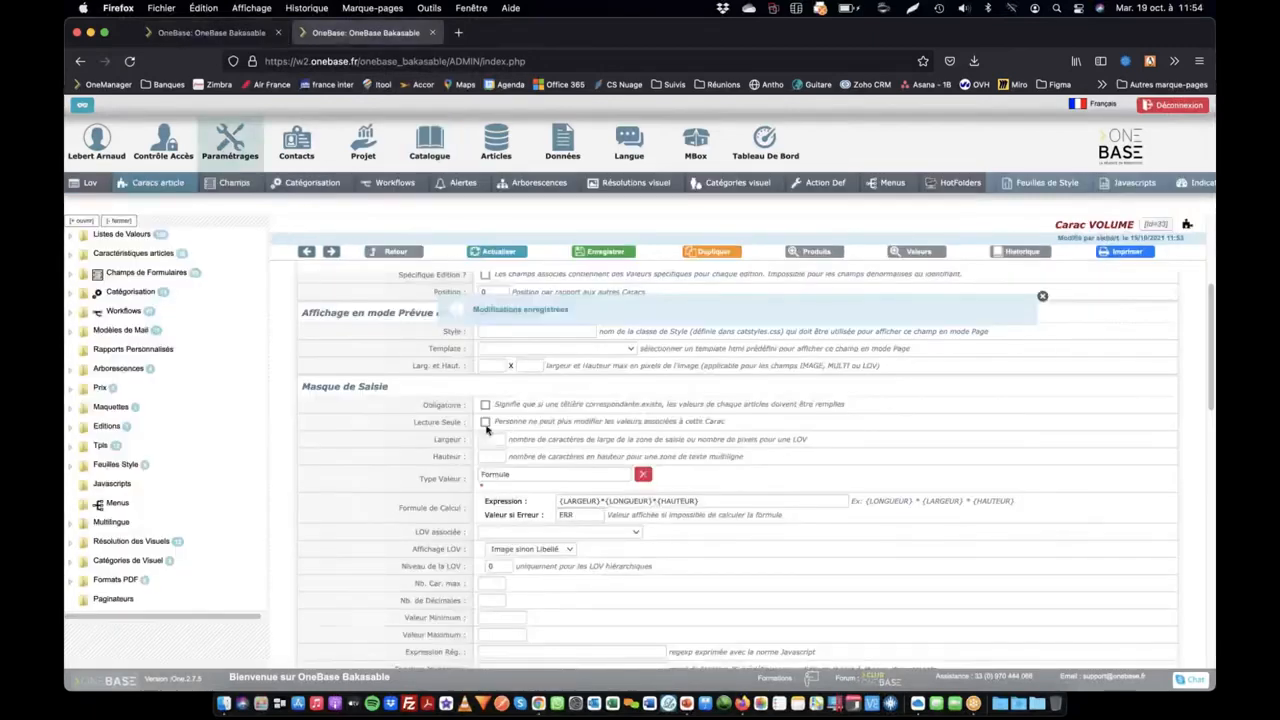
{"action": "scroll", "coordinate": [487, 438], "scroll_direction": "up", "scroll_amount": 5}
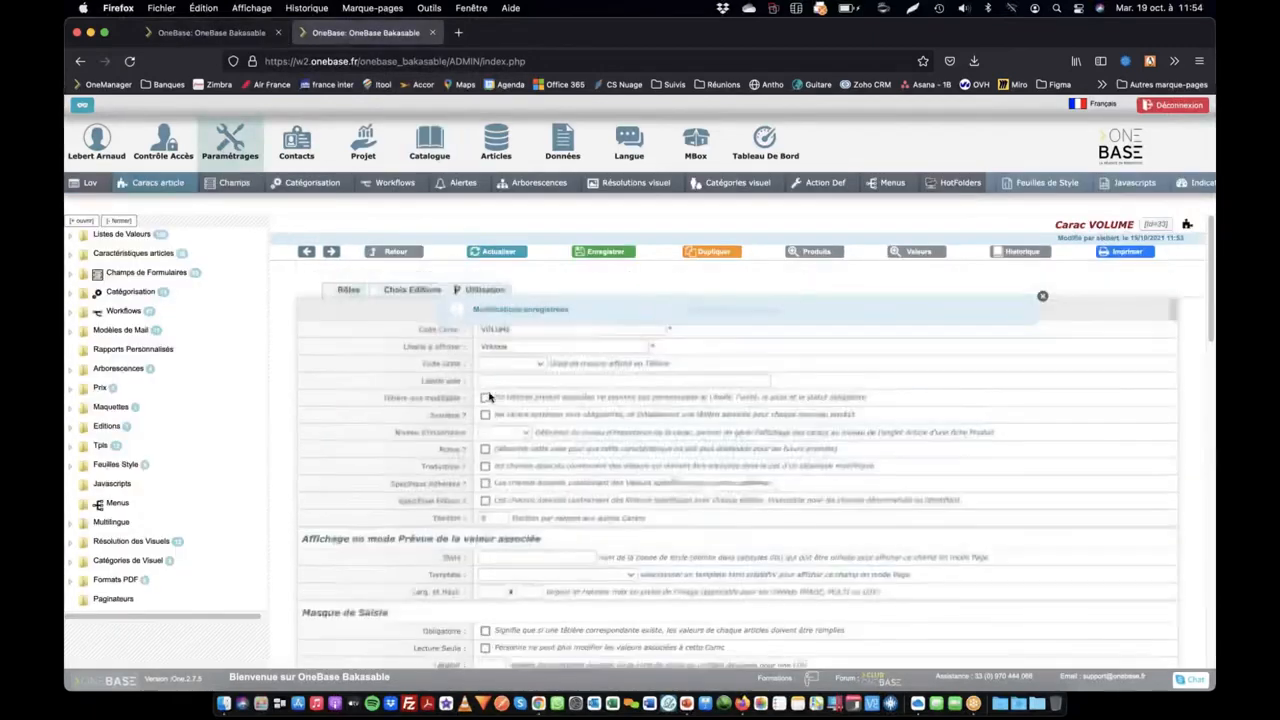
{"action": "left_click", "coordinate": [485, 447]}
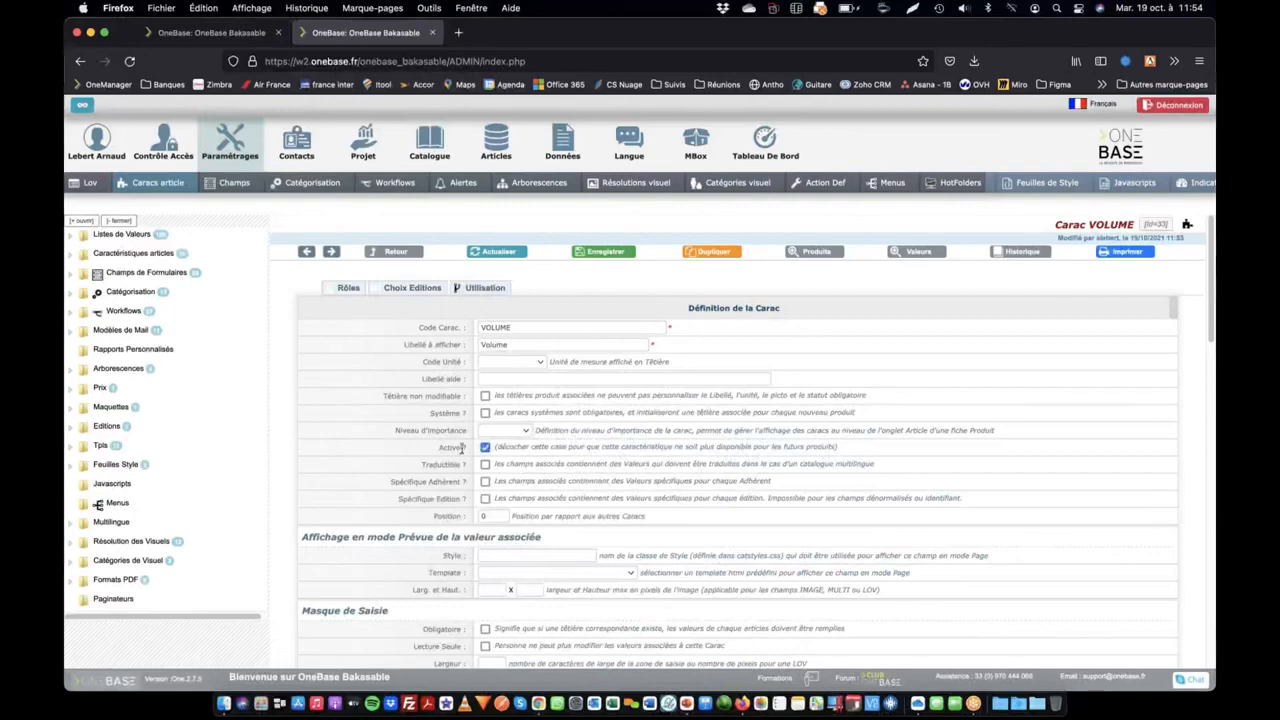
{"action": "left_click", "coordinate": [599, 257]}
Add the VOLUME characteristic as a new header of the Test product
{"action": "left_click", "coordinate": [210, 32]}
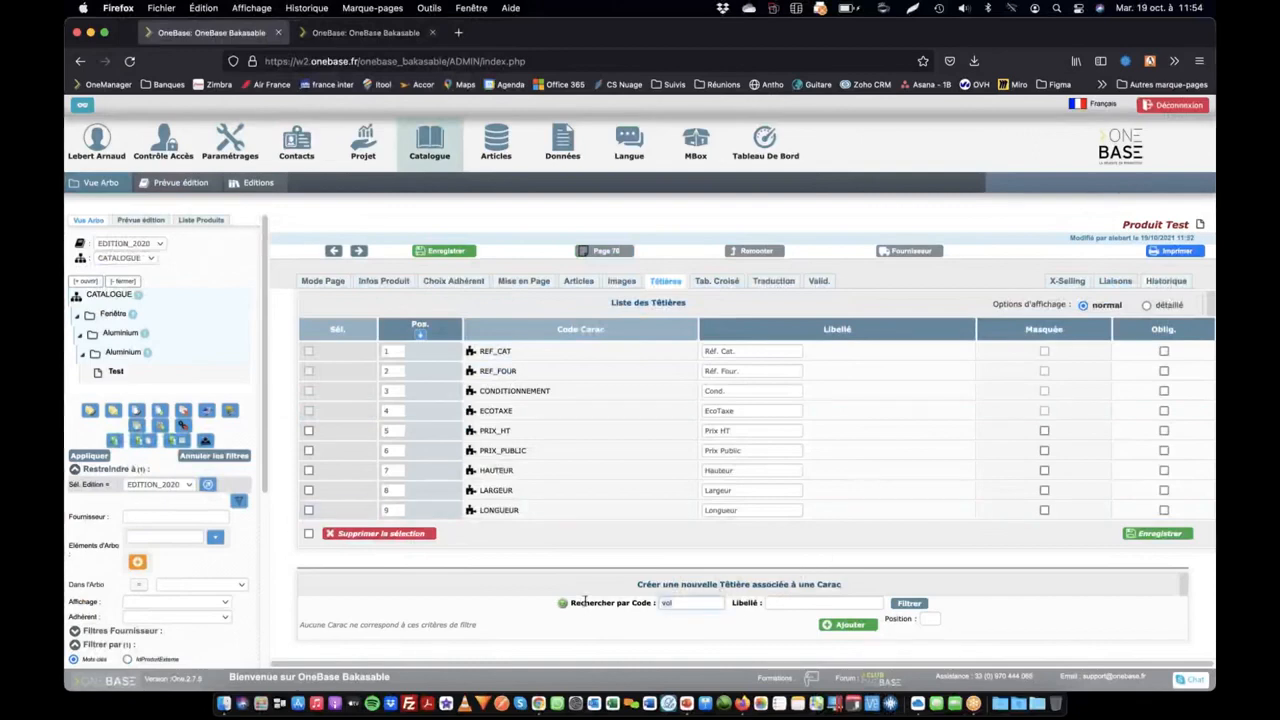
{"action": "left_click", "coordinate": [330, 620]}
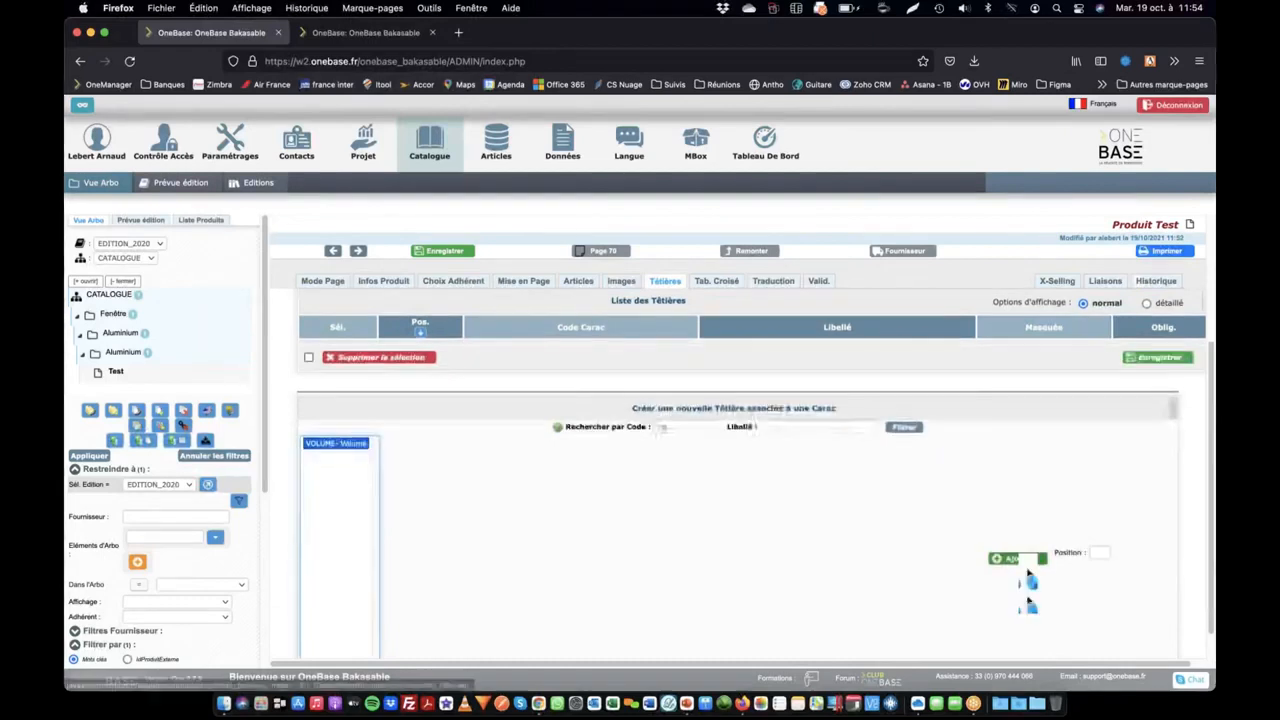
{"action": "left_click", "coordinate": [1028, 572]}
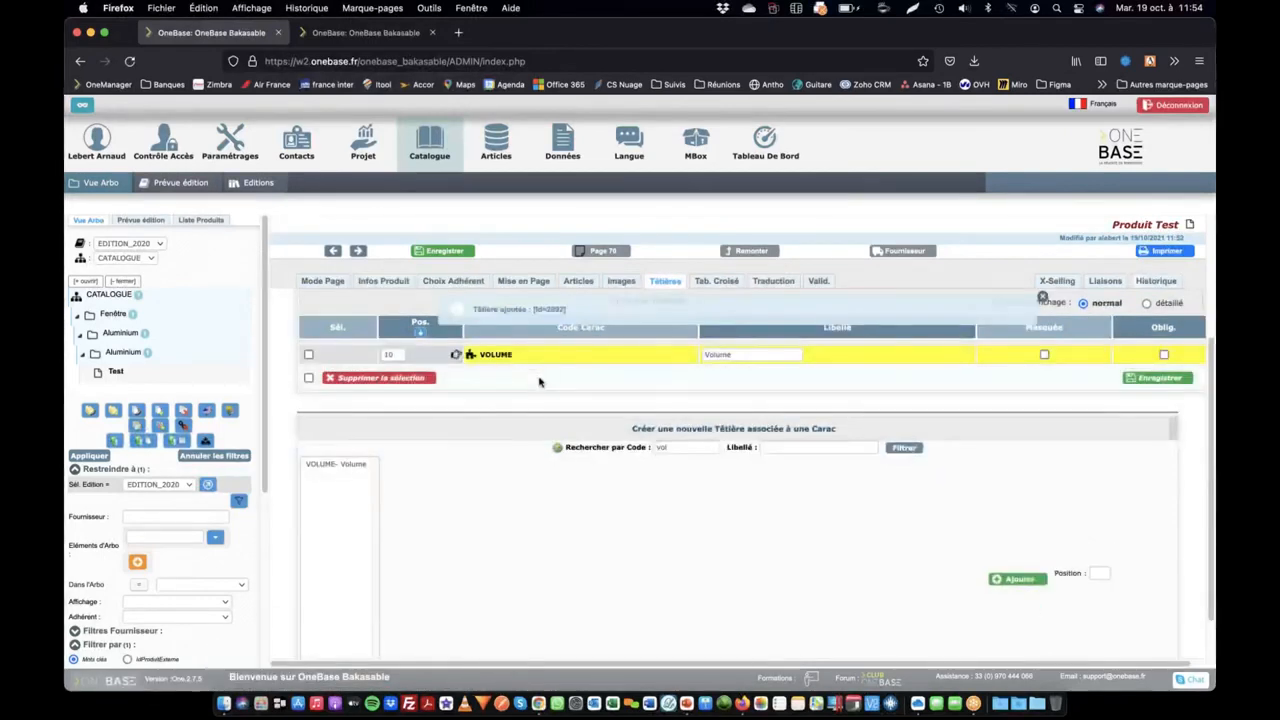
Set the Hauteur, Largeur and Longueur of article A in the Test product to 10 each and save the article list
{"action": "left_click", "coordinate": [591, 283]}
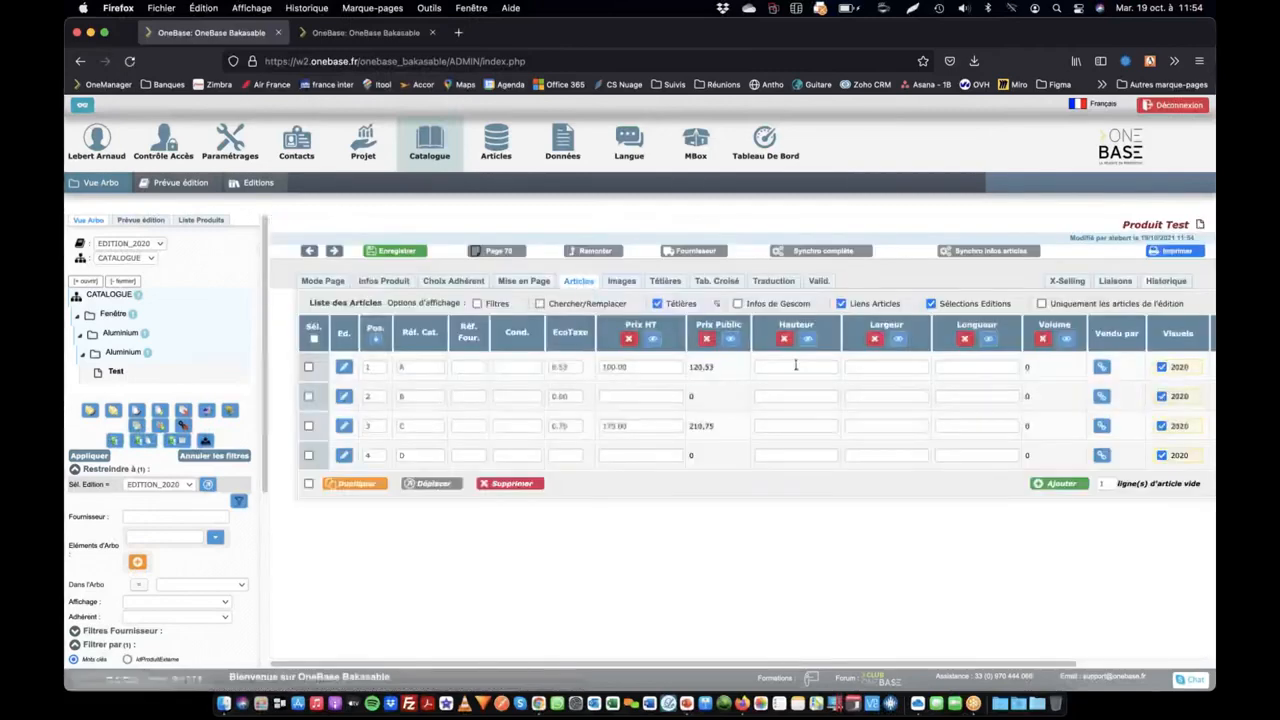
{"action": "left_click", "coordinate": [813, 368]}
{"action": "type", "text": "10"}
{"action": "key", "text": "Tab"}
{"action": "type", "text": "10"}
{"action": "key", "text": "Tab"}
{"action": "type", "text": "20"}
{"action": "key", "text": "Return"}
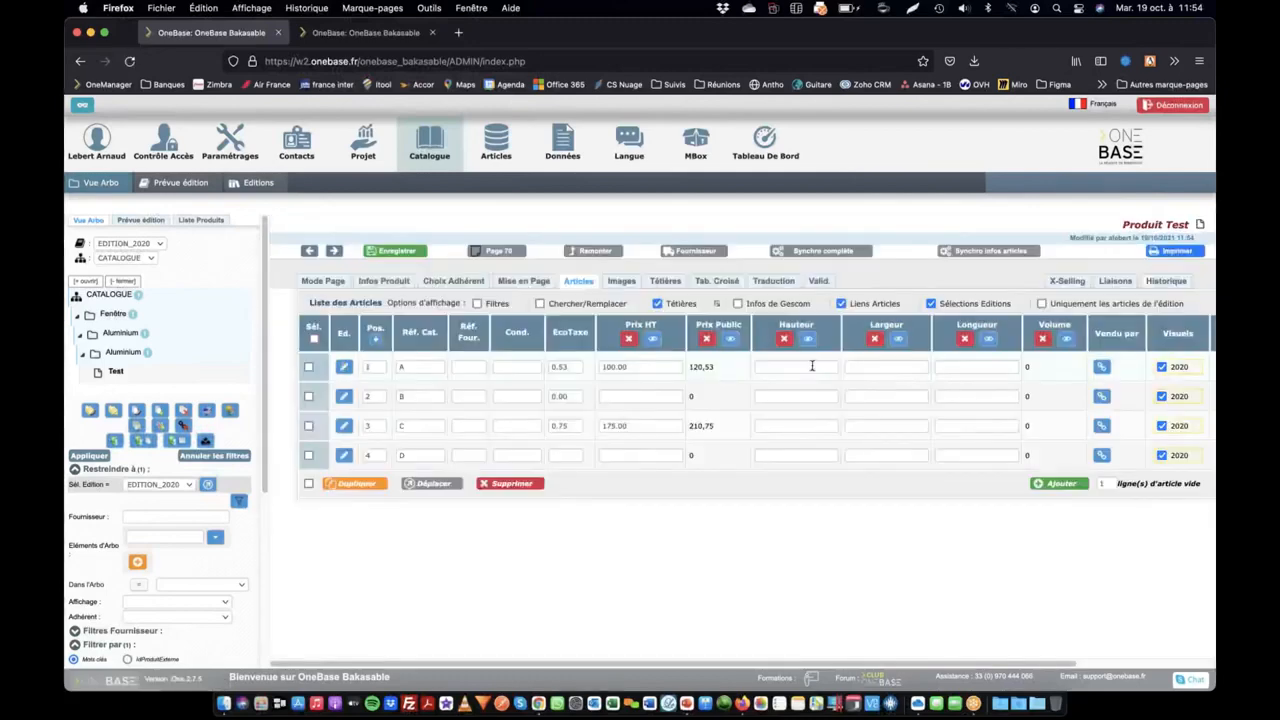
{"action": "left_click", "coordinate": [793, 373]}
{"action": "type", "text": "10"}
{"action": "key", "text": "Tab"}
{"action": "type", "text": "10"}
{"action": "key", "text": "Tab"}
{"action": "type", "text": "10"}
{"action": "key", "text": "Return"}
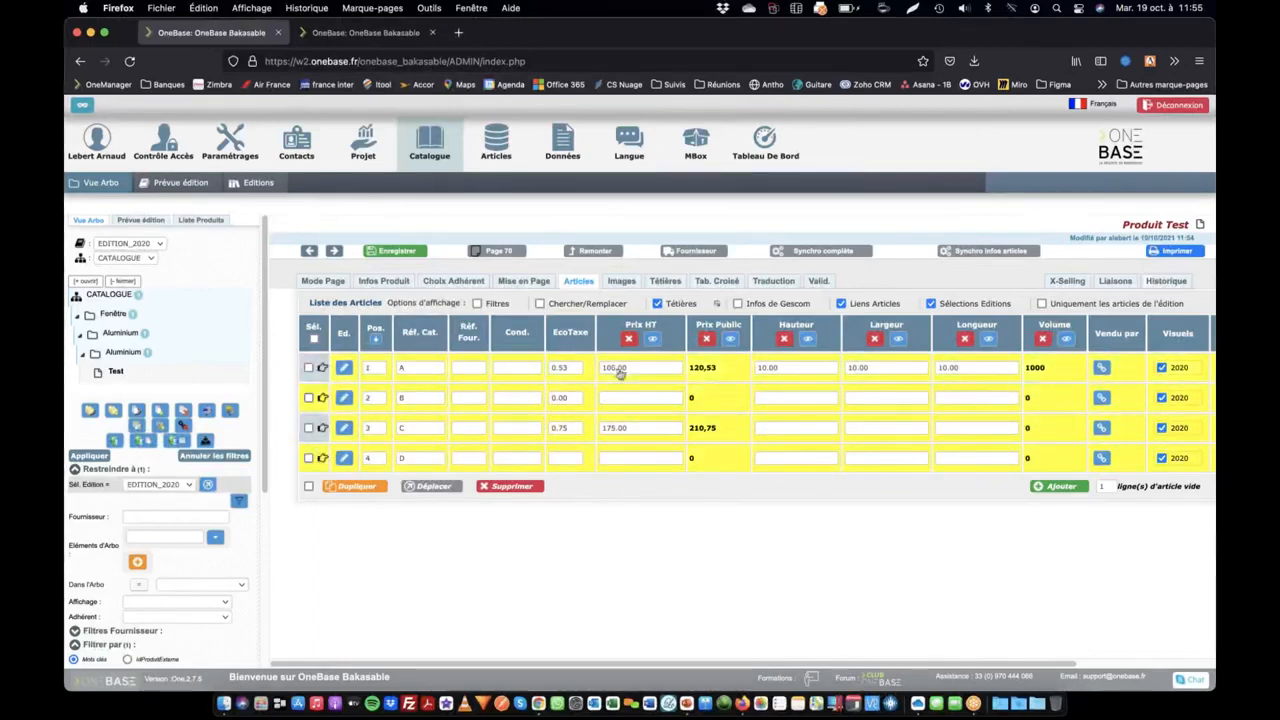
Open a Pré-Réf record from the articles database and examine its definition fields down to the hauteur, largeur and Contenance fields
{"action": "left_click", "coordinate": [396, 286]}
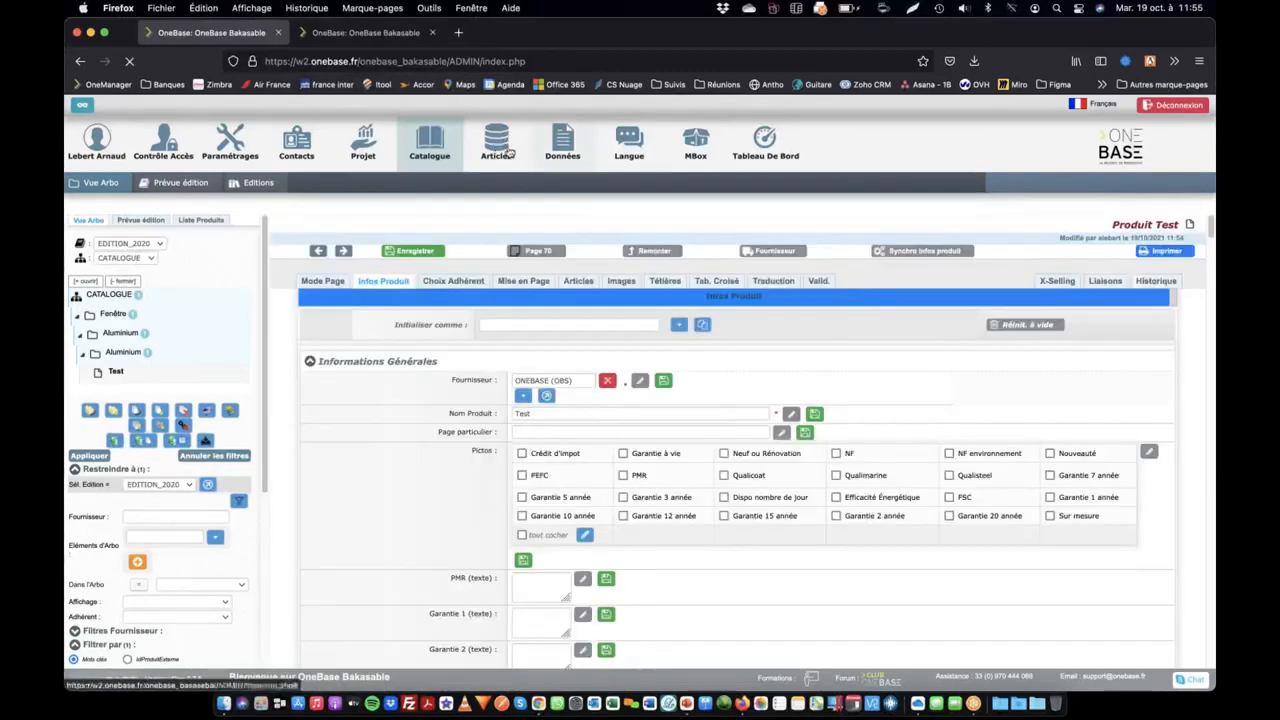
{"action": "left_click", "coordinate": [497, 145]}
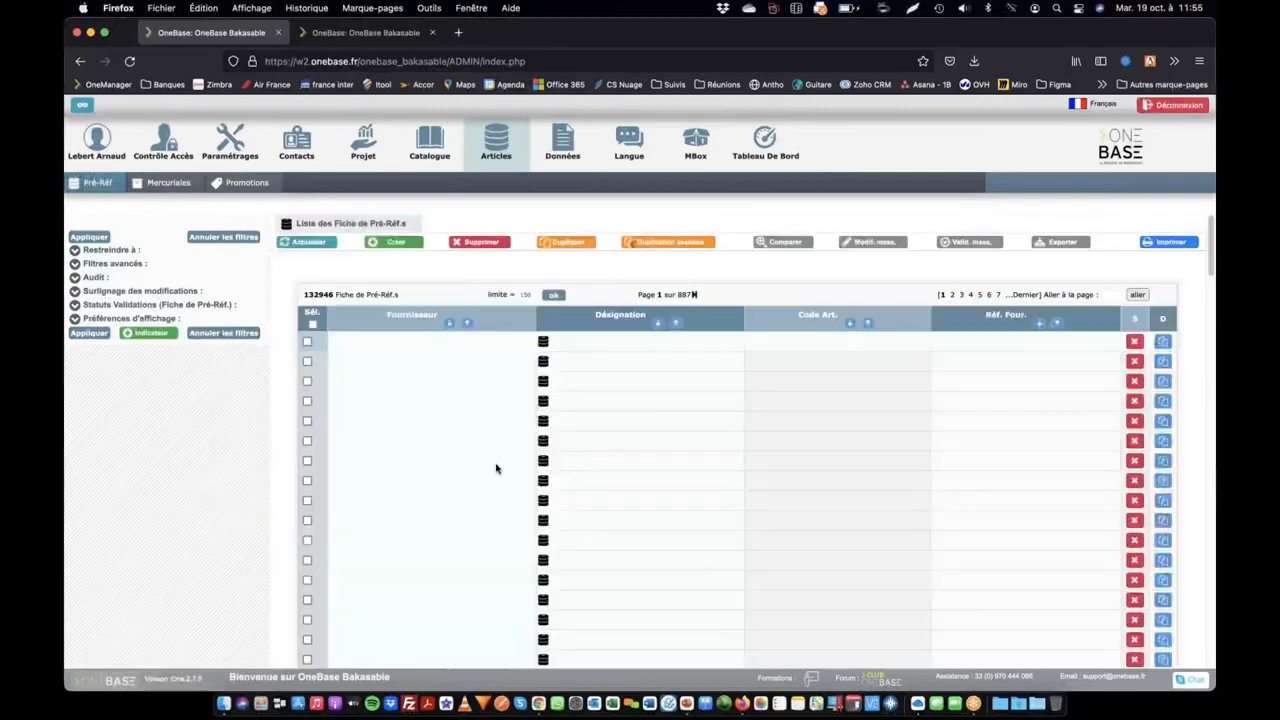
{"action": "left_click", "coordinate": [545, 418]}
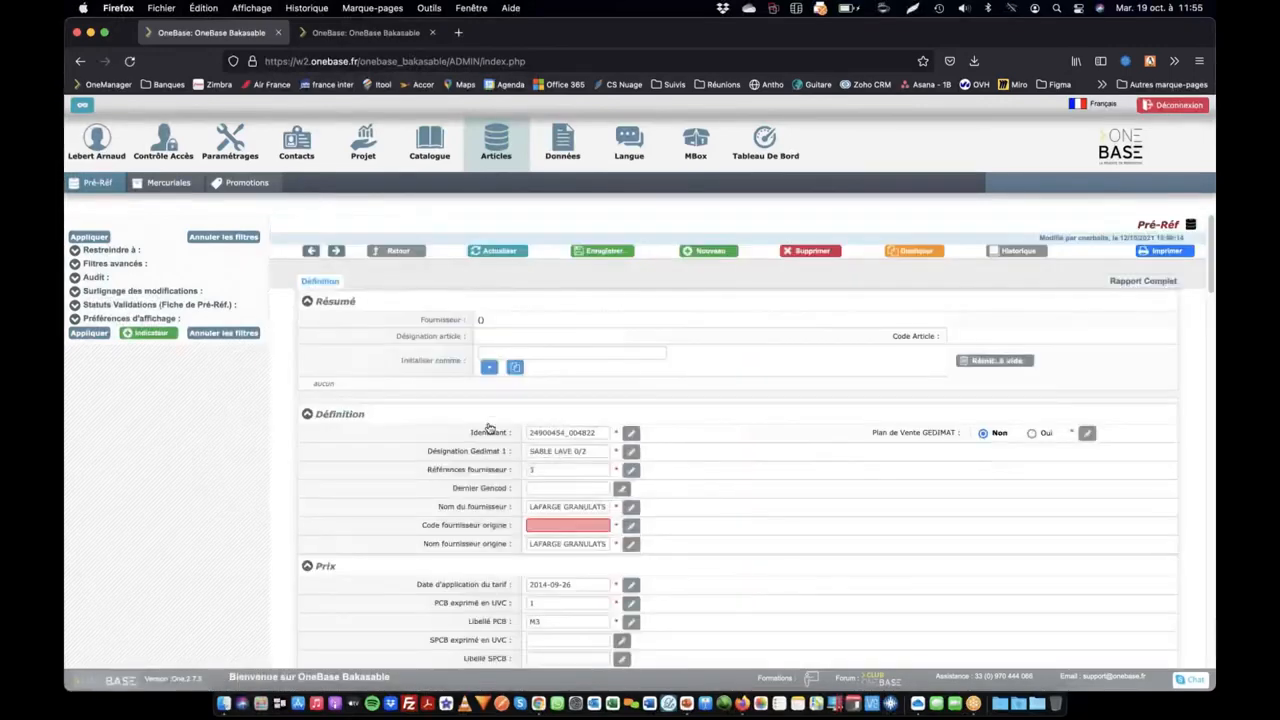
{"action": "scroll", "coordinate": [527, 488], "scroll_direction": "down", "scroll_amount": 15}
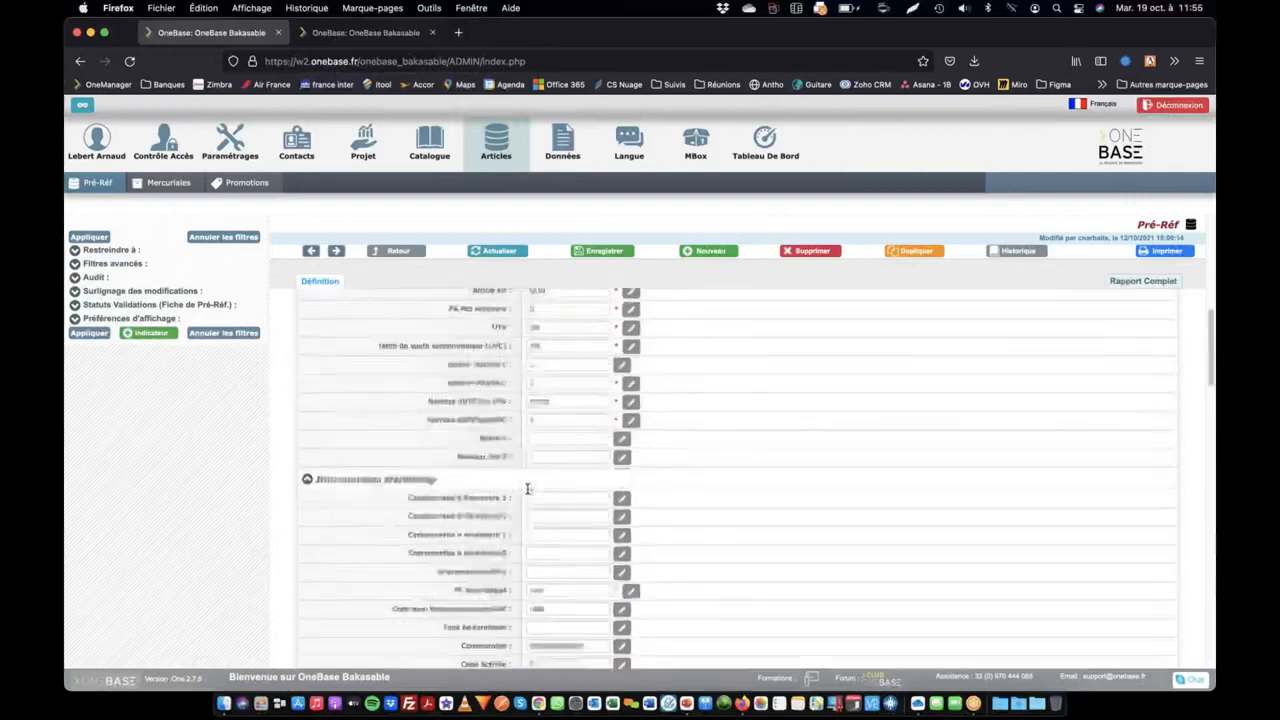
{"action": "scroll", "coordinate": [527, 493], "scroll_direction": "down", "scroll_amount": 15}
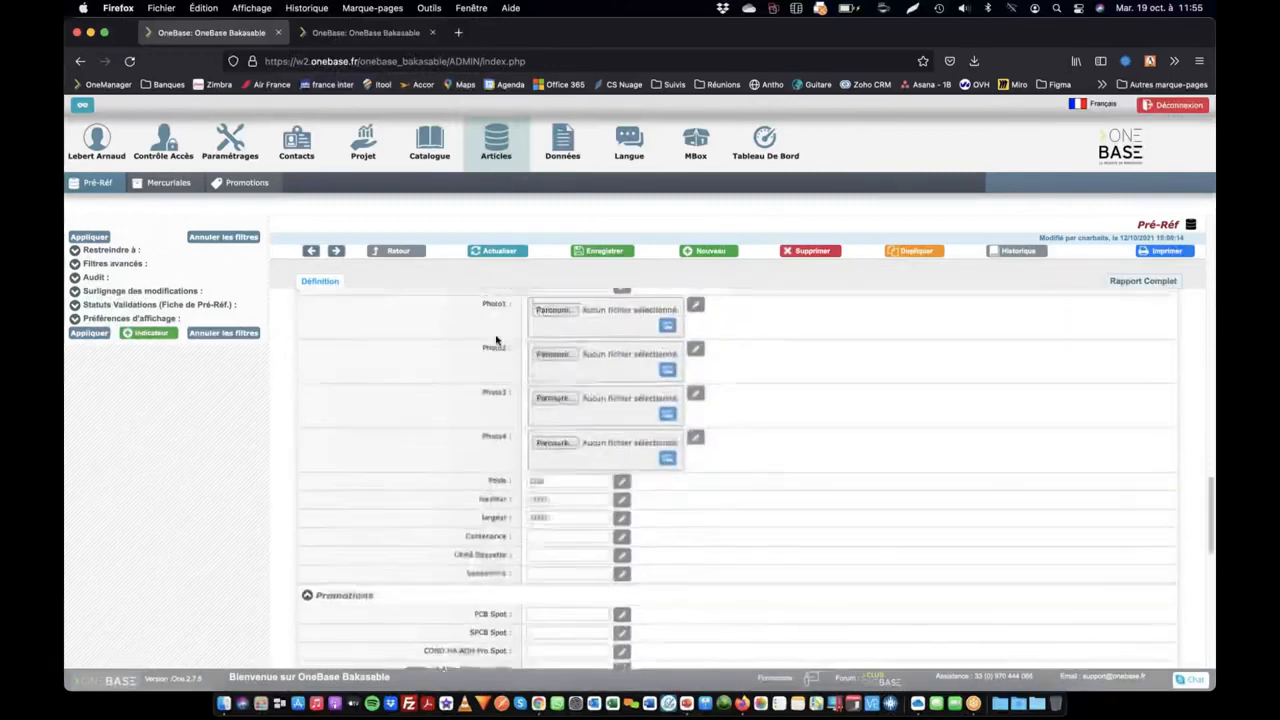
{"action": "scroll", "coordinate": [464, 380], "scroll_direction": "up", "scroll_amount": 5}
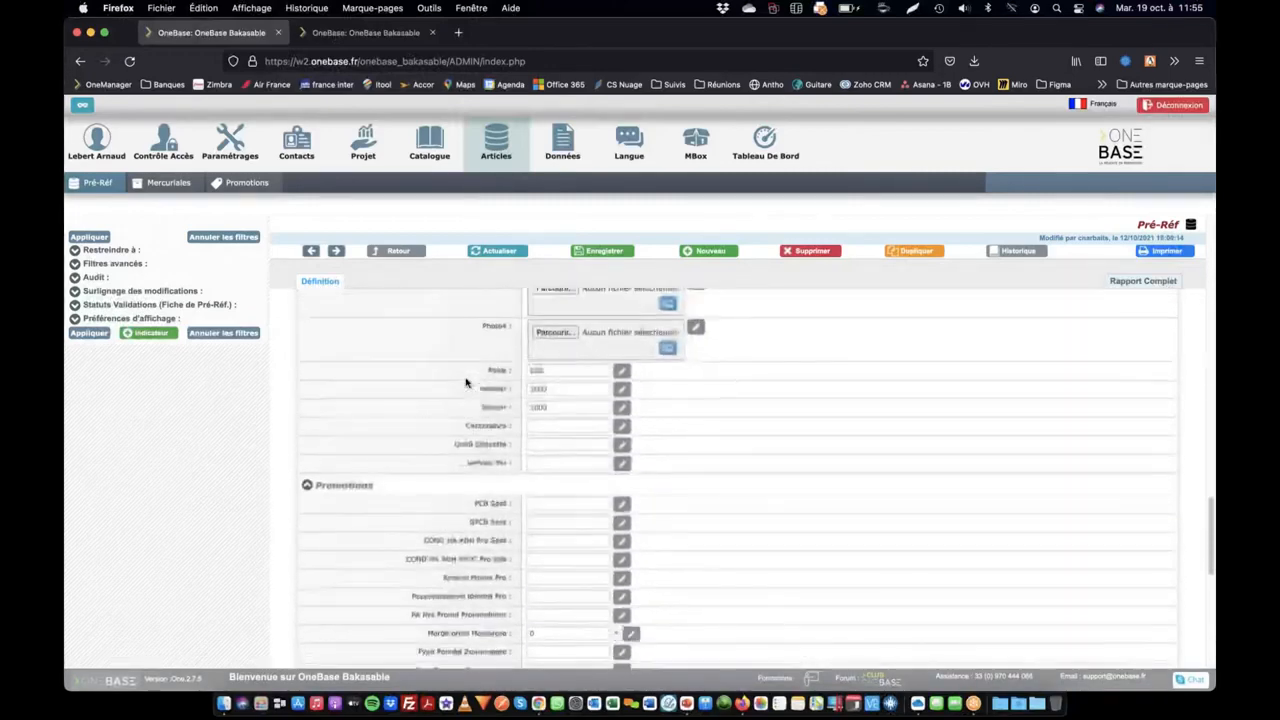
{"action": "scroll", "coordinate": [466, 380], "scroll_direction": "down", "scroll_amount": 1}
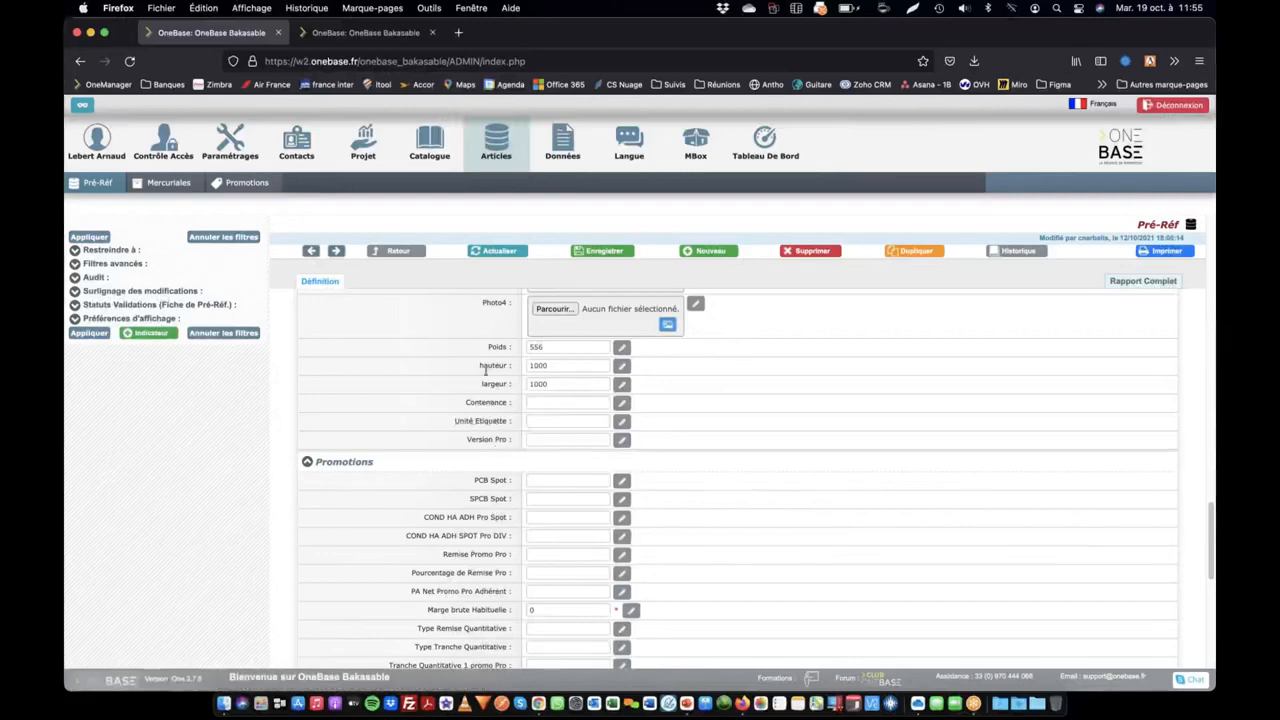
Open the definition of the Contenance field and set its value type to Formule
{"action": "left_click", "coordinate": [482, 408]}
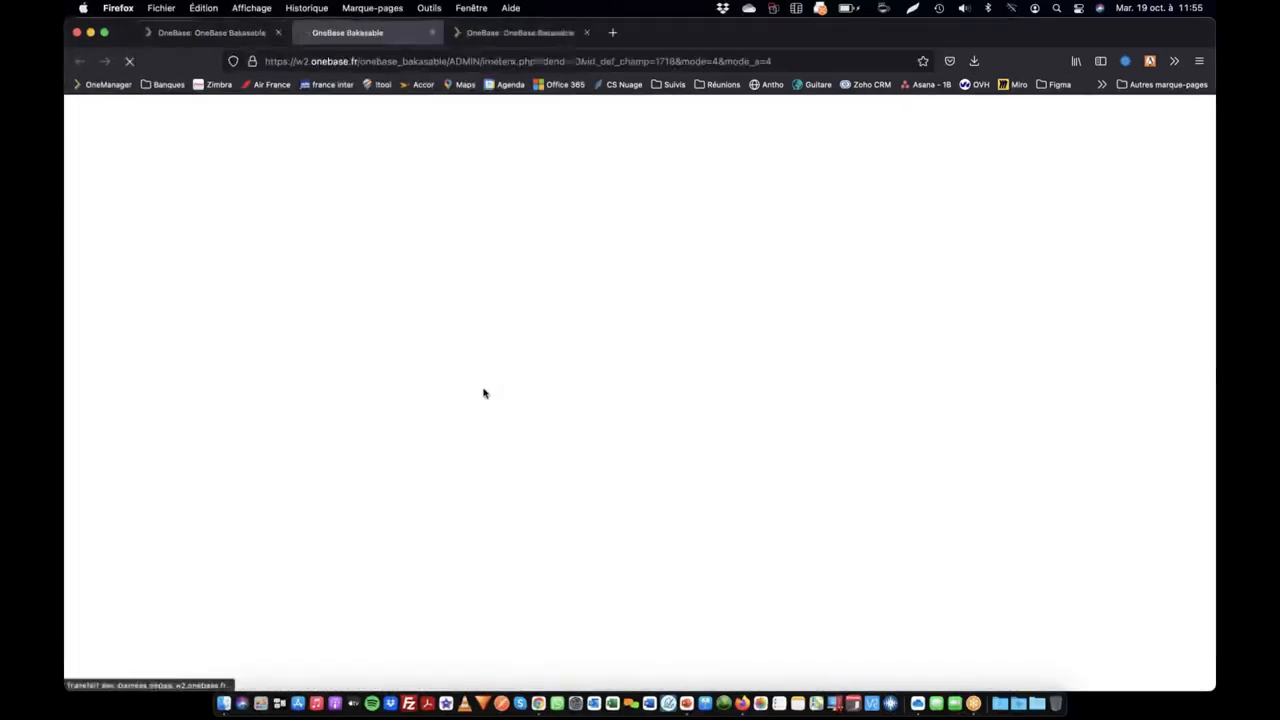
{"action": "scroll", "coordinate": [417, 440], "scroll_direction": "down", "scroll_amount": 6}
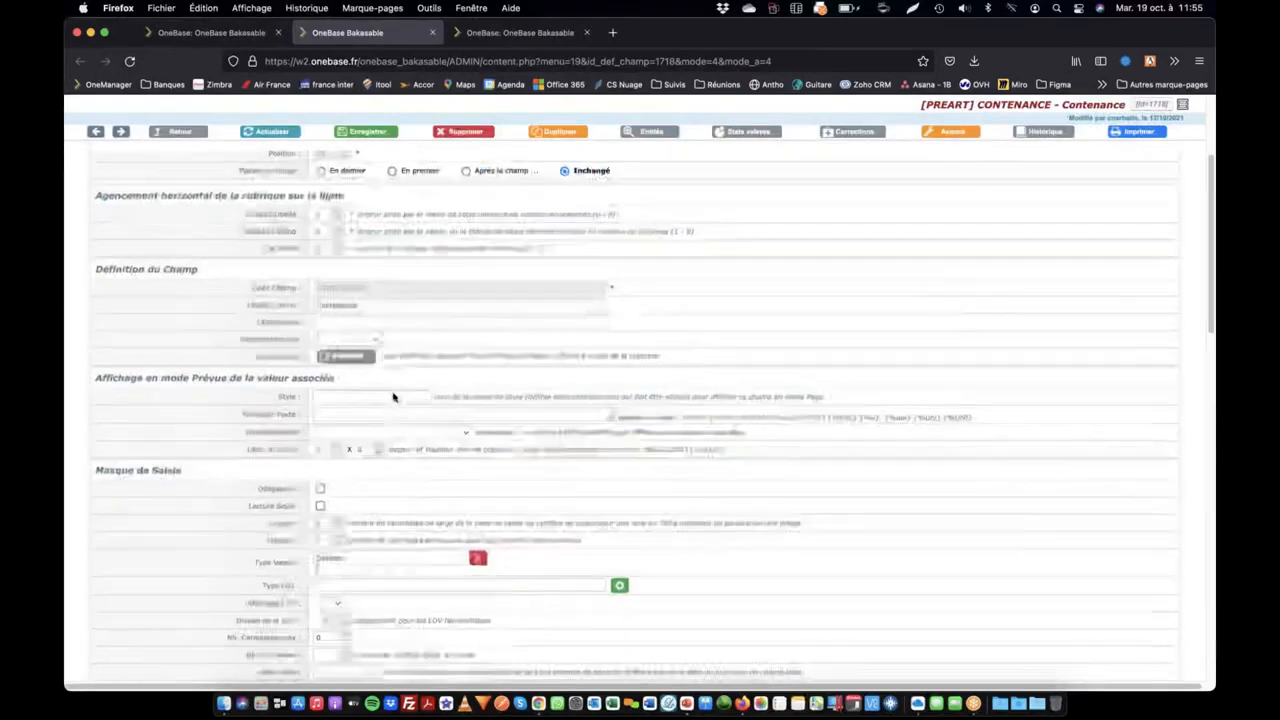
{"action": "left_click_drag", "start_coordinate": [365, 391], "coordinate": [229, 384]}
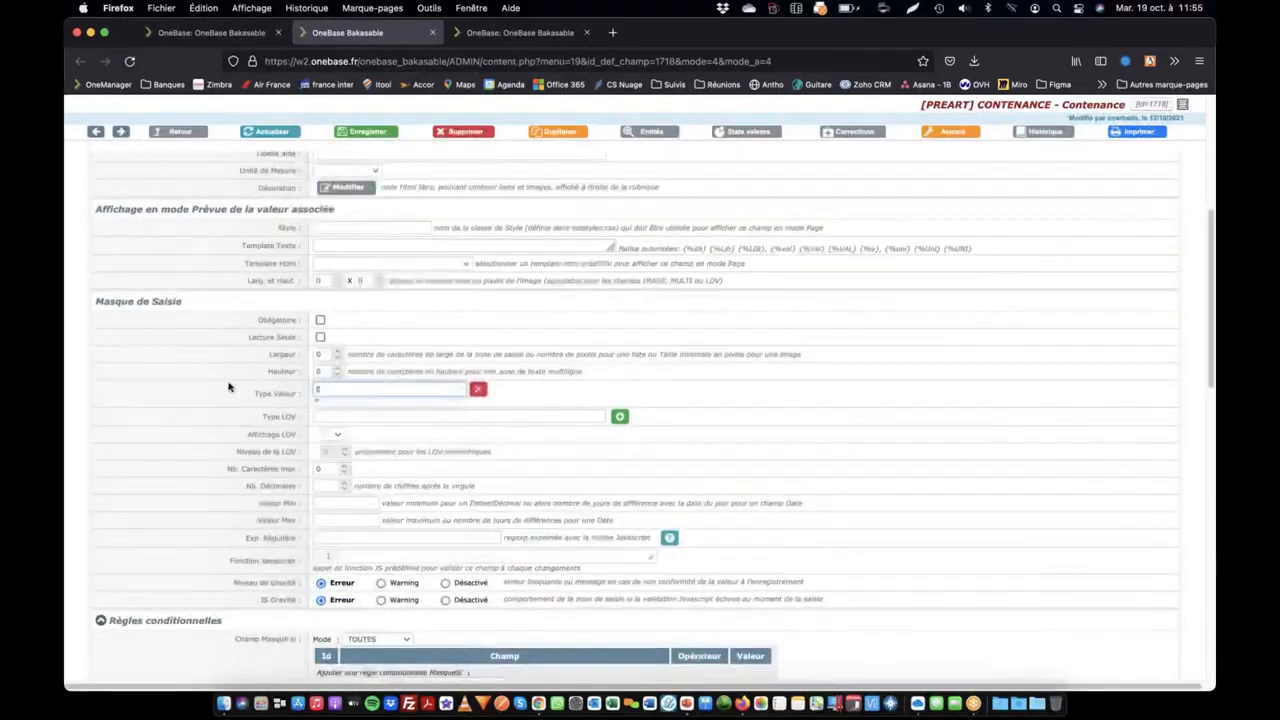
{"action": "type", "text": "fo"}
{"action": "key", "text": "Down"}
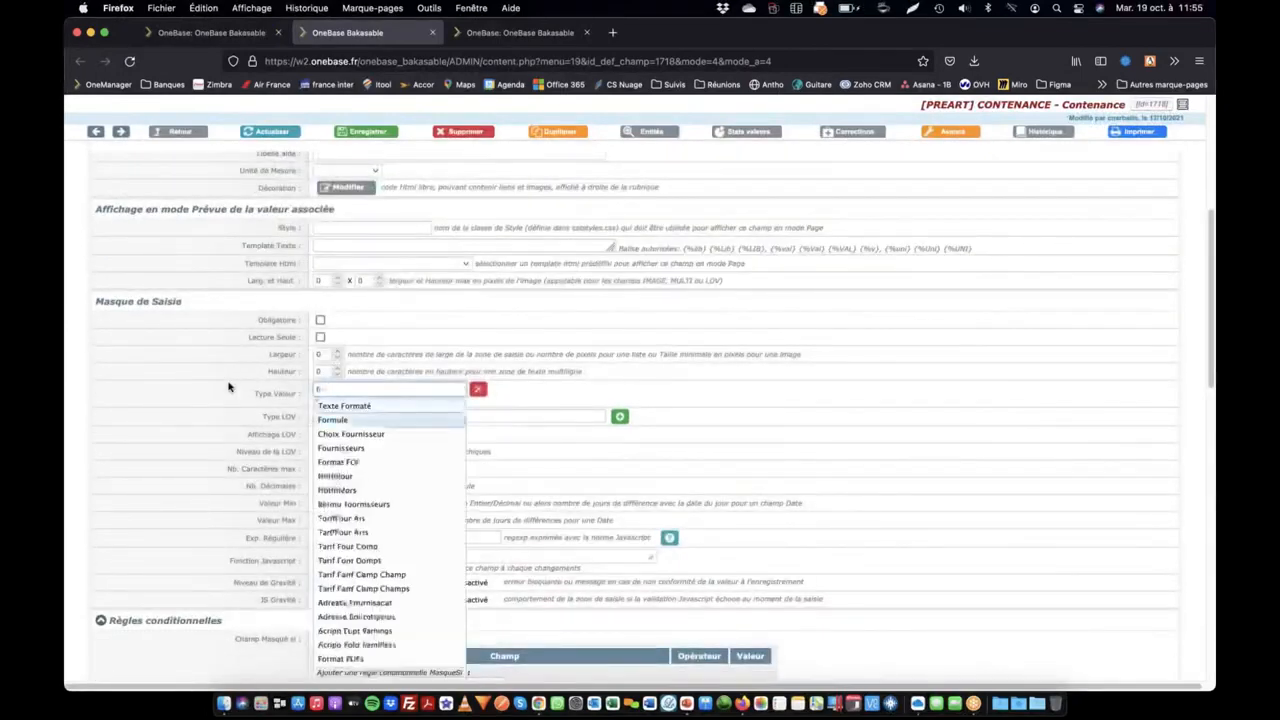
{"action": "key", "text": "Return"}
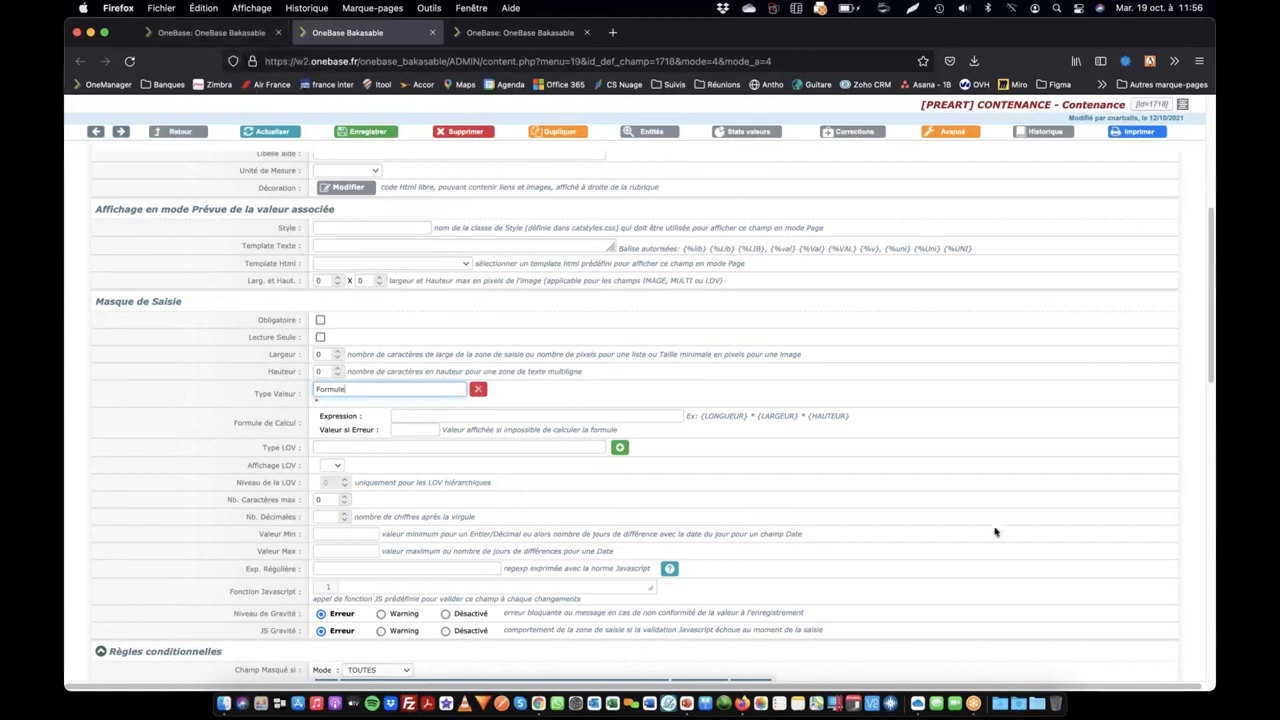
{"action": "left_click", "coordinate": [1178, 651]}
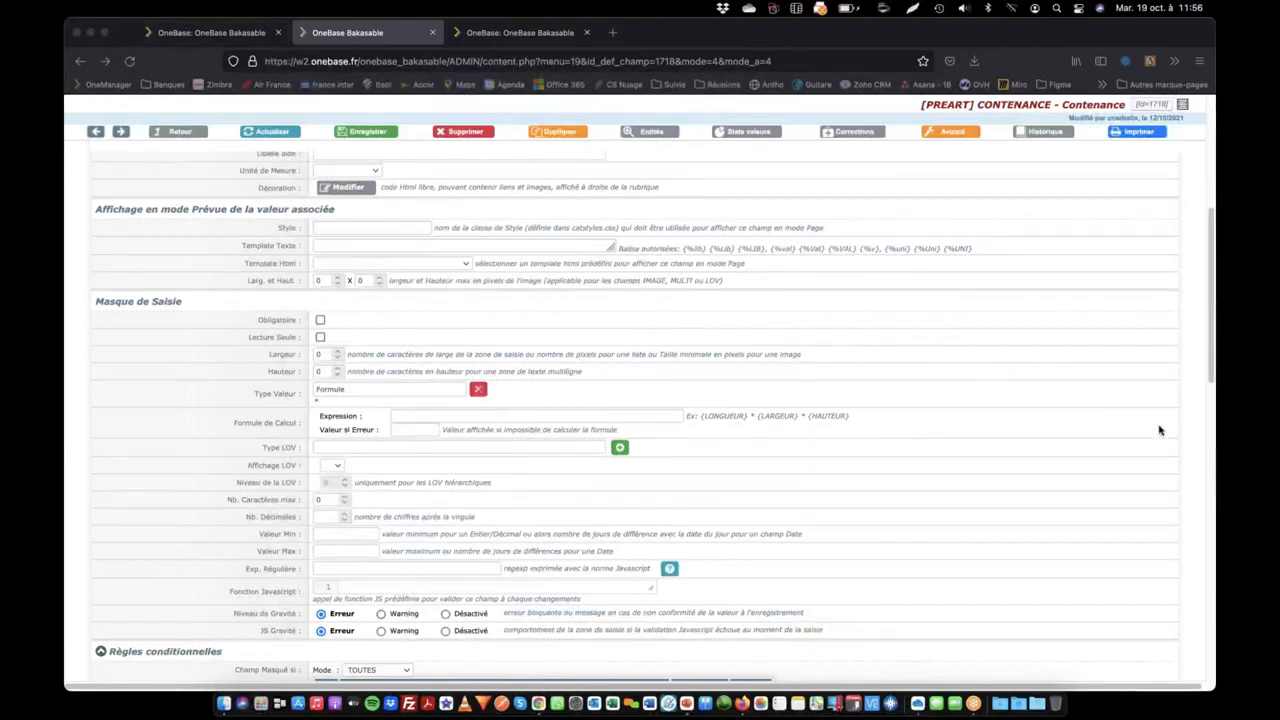
{"action": "key", "text": "super+Tab"}
{"action": "key", "text": "super+Tab"}
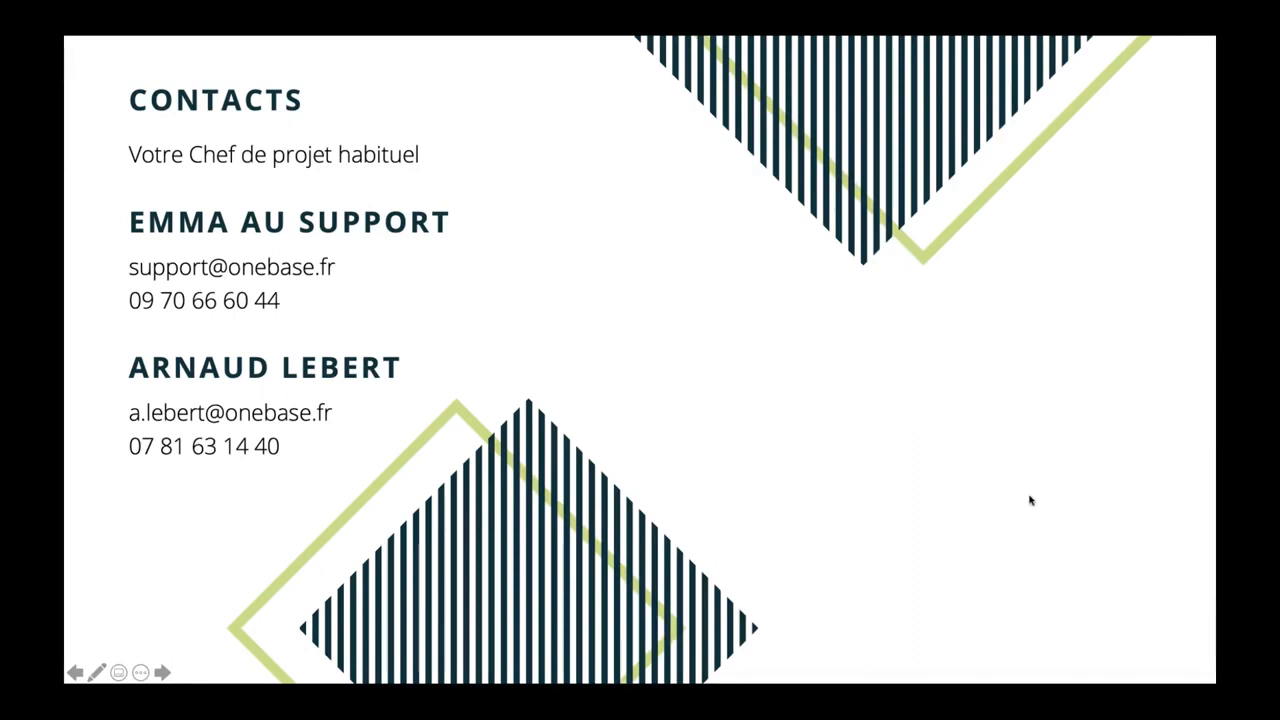
{"action": "left_click", "coordinate": [865, 483]}
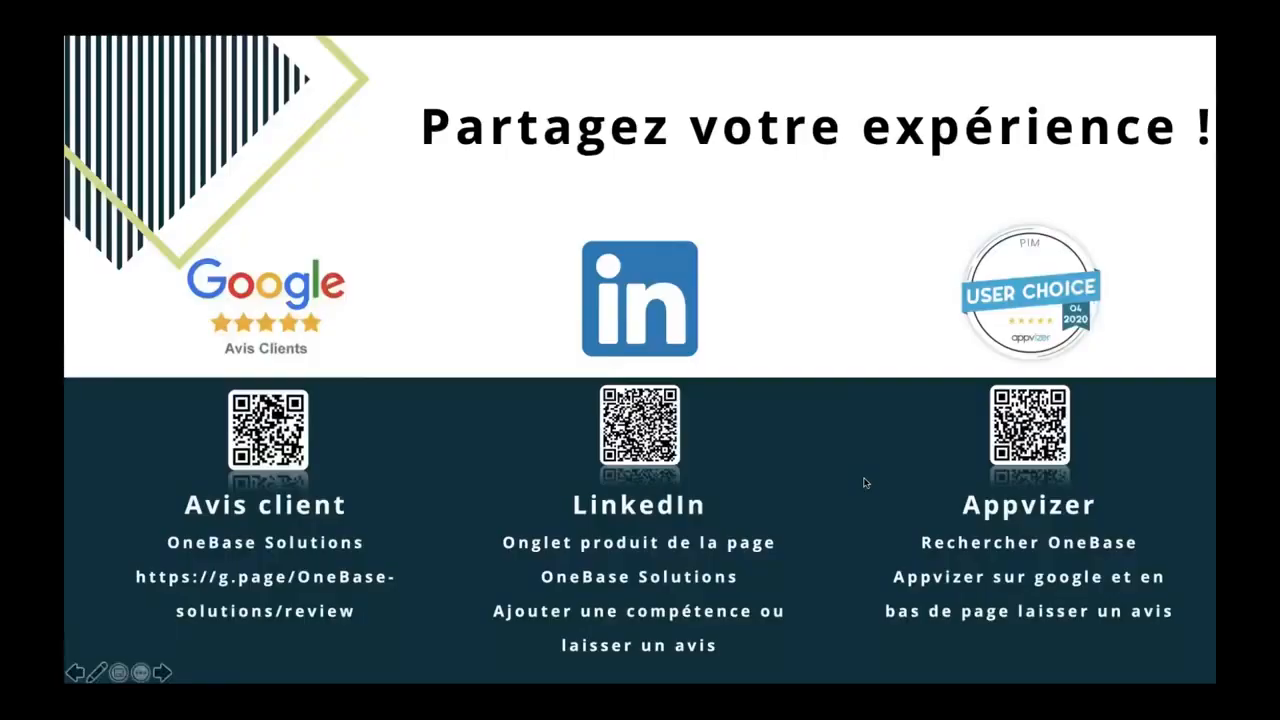